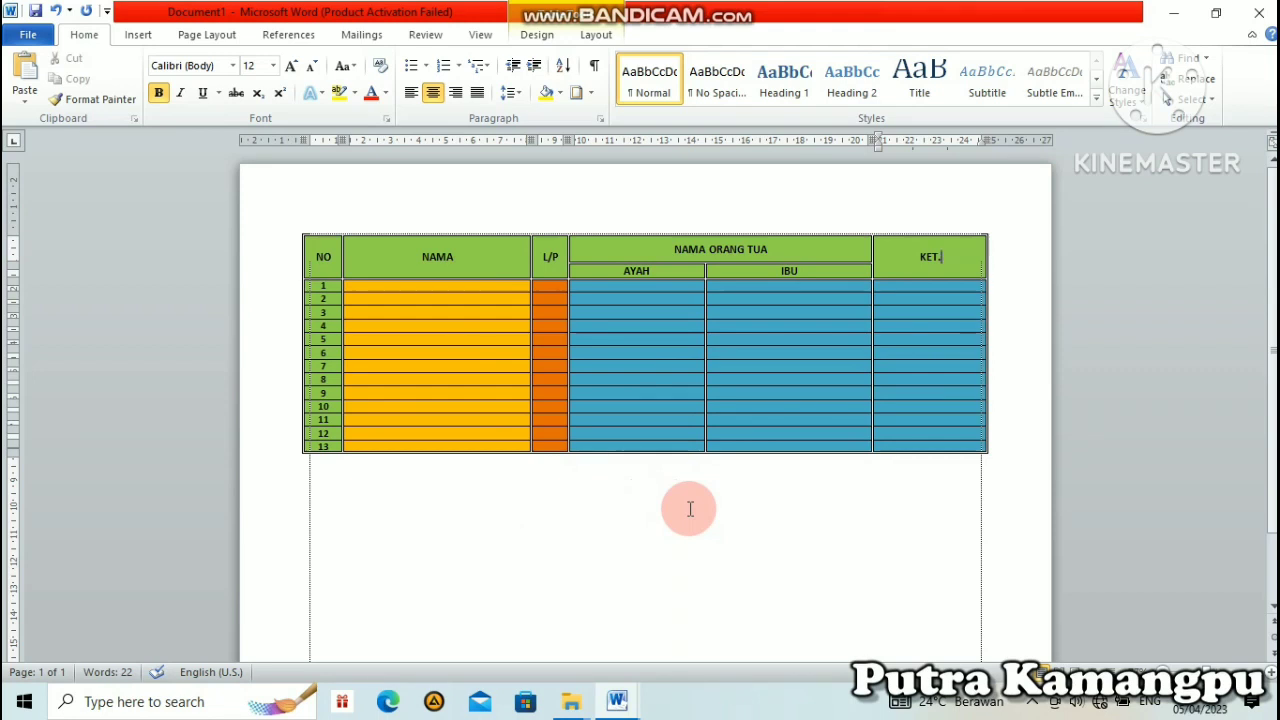
# Create a new blank document and set its page orientation to landscape
pyautogui.hotkey('ctrl', 'n')
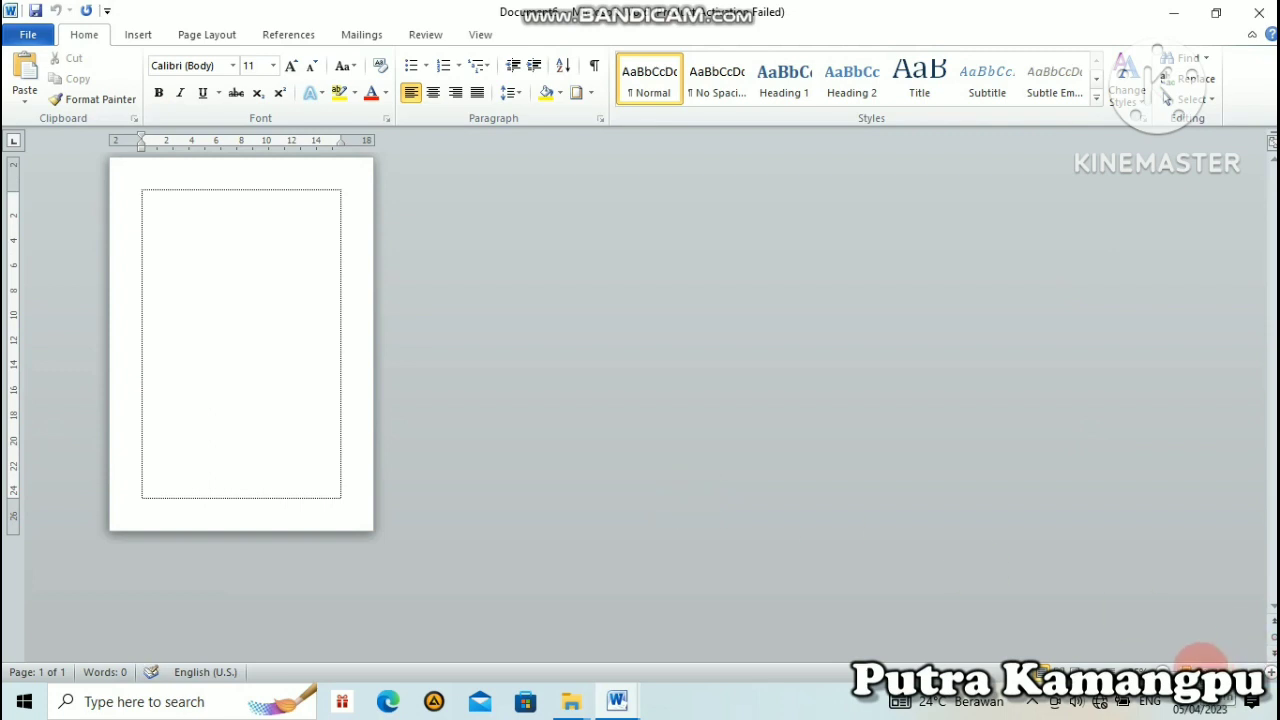
pyautogui.click(1198, 671)
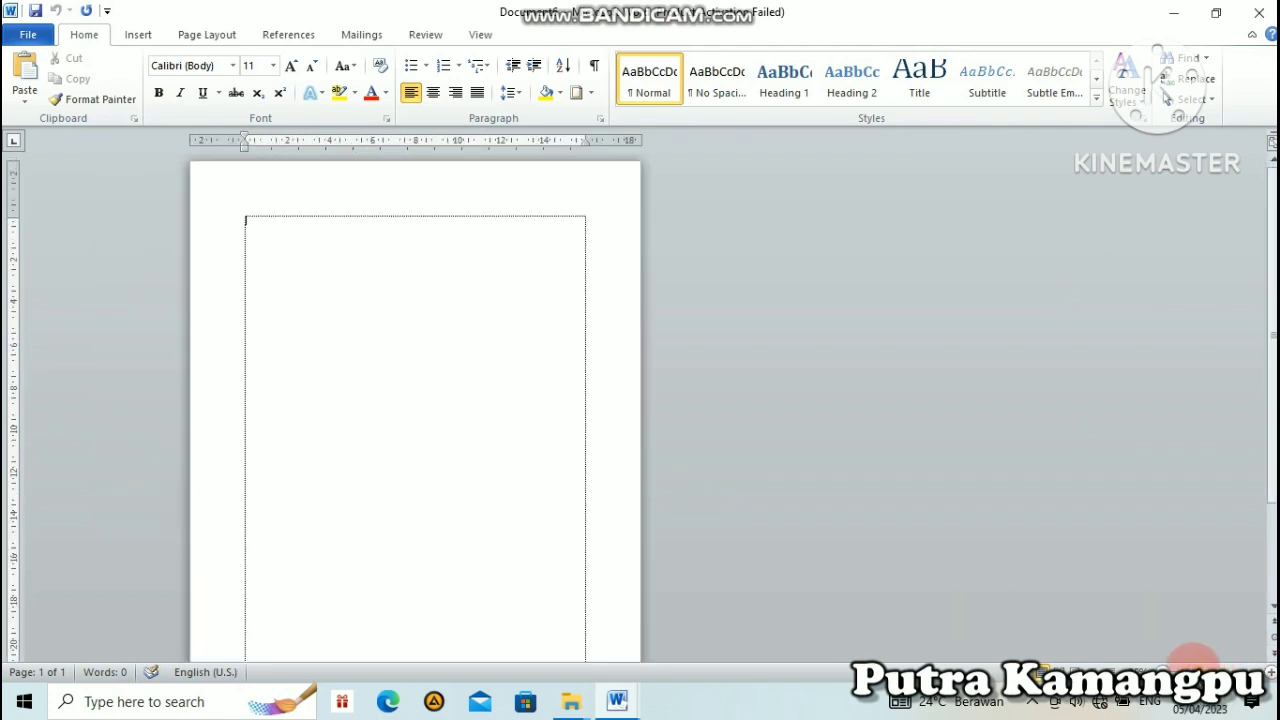
pyautogui.moveTo(1196, 671); pyautogui.dragTo(1192, 671)
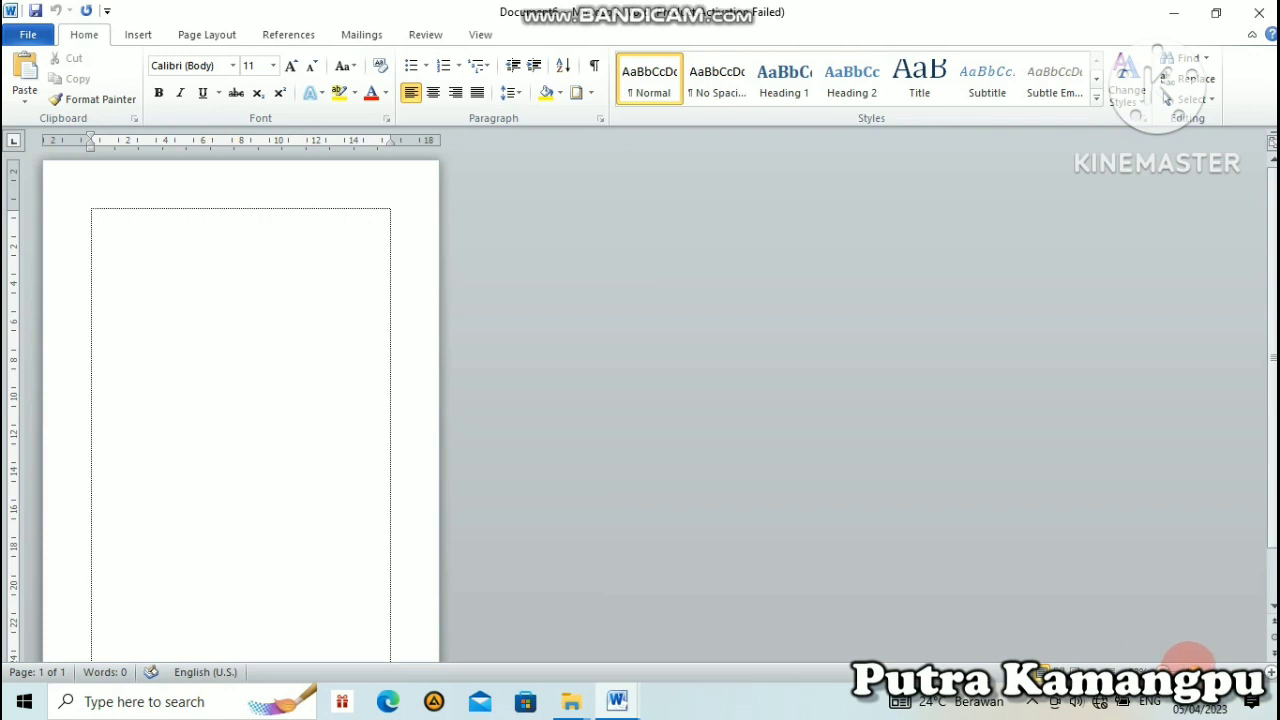
pyautogui.click(1188, 670)
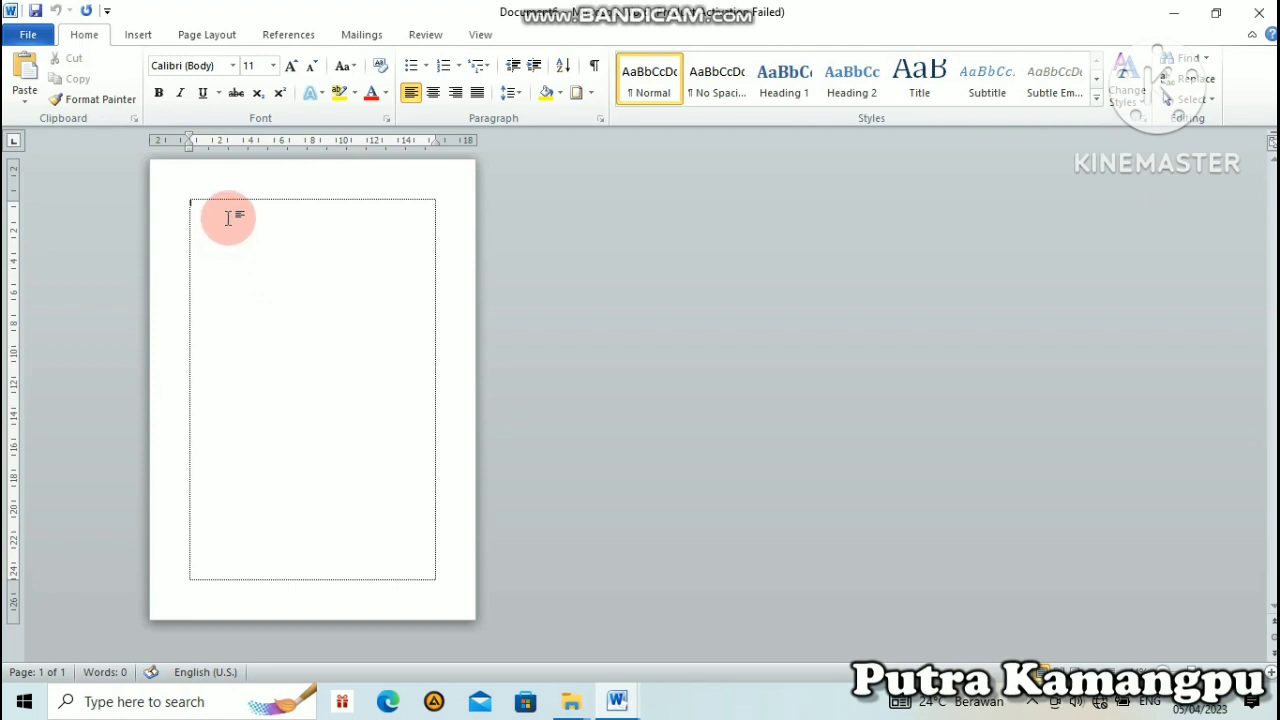
pyautogui.click(207, 37)
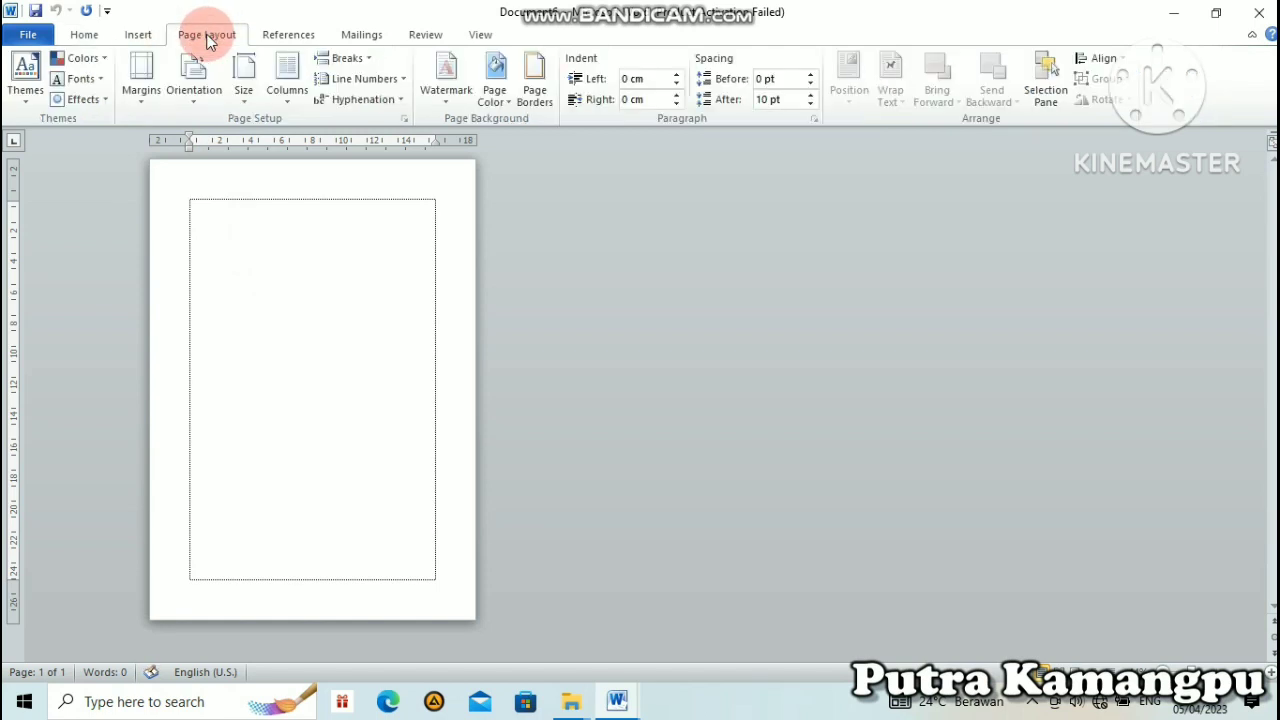
pyautogui.click(191, 103)
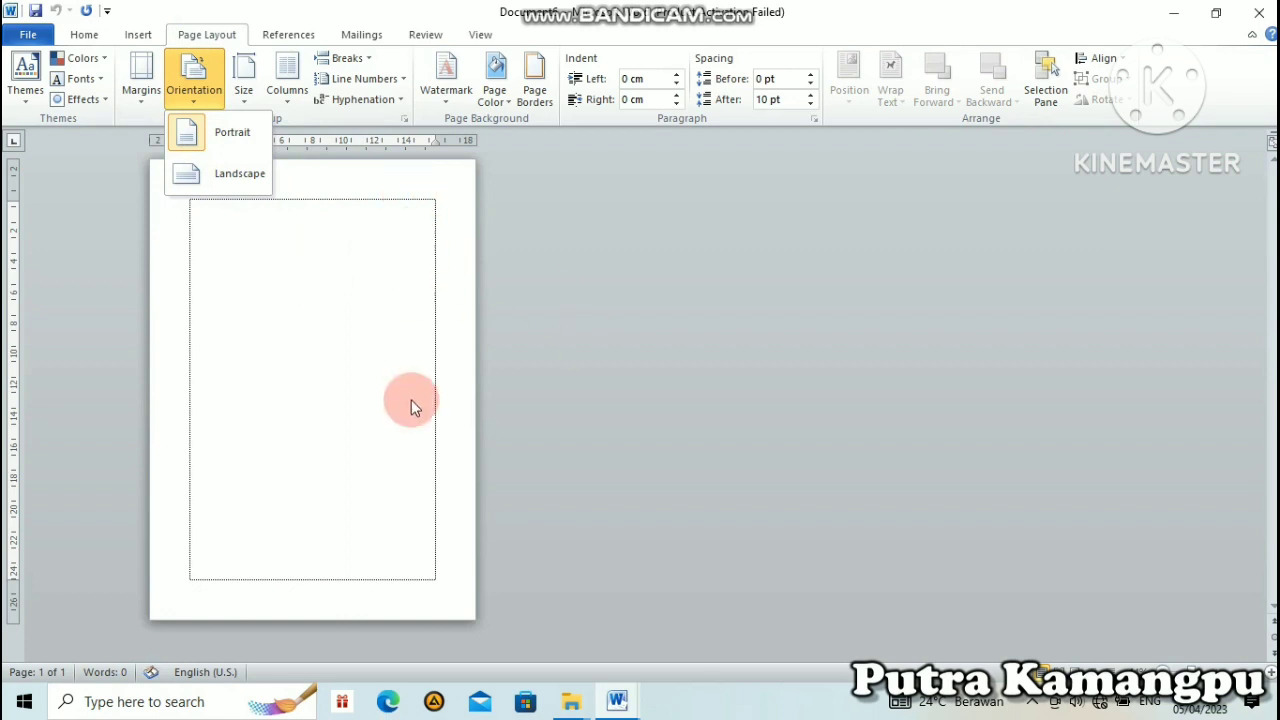
pyautogui.click(240, 174)
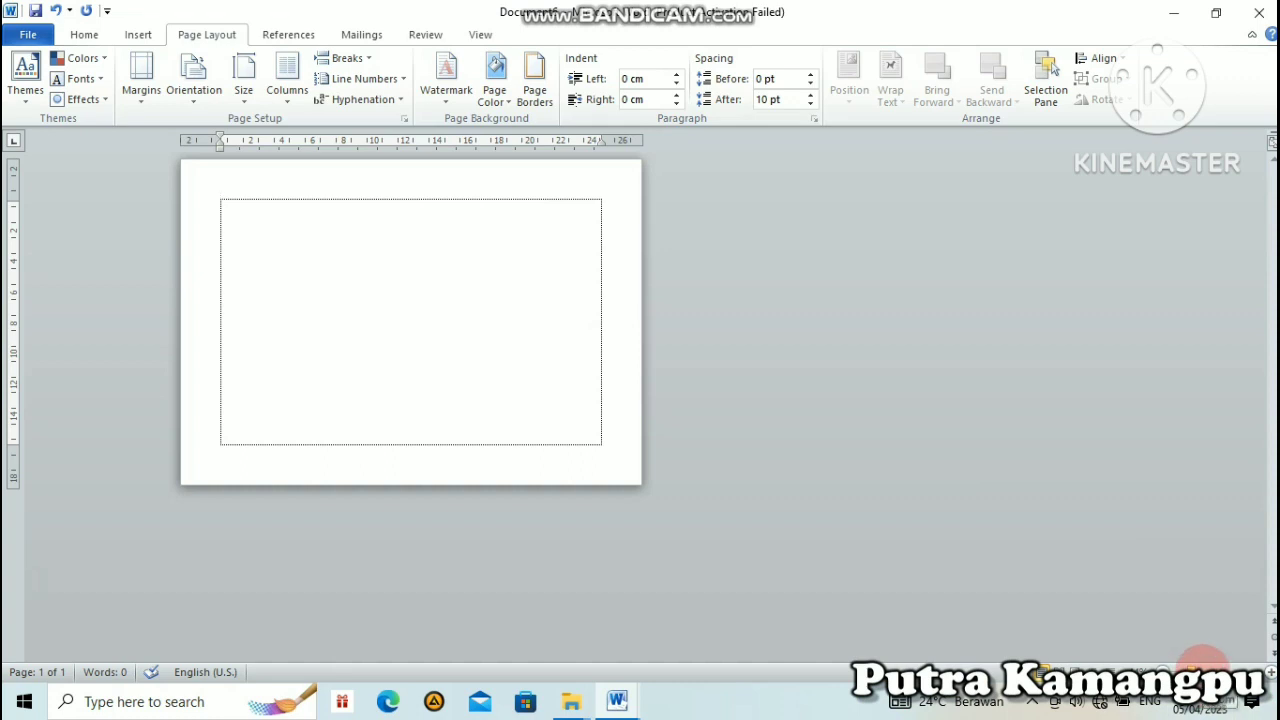
# Insert a table with 5 columns and 16 rows at the start of the page
pyautogui.moveTo(1202, 672); pyautogui.dragTo(1199, 672)
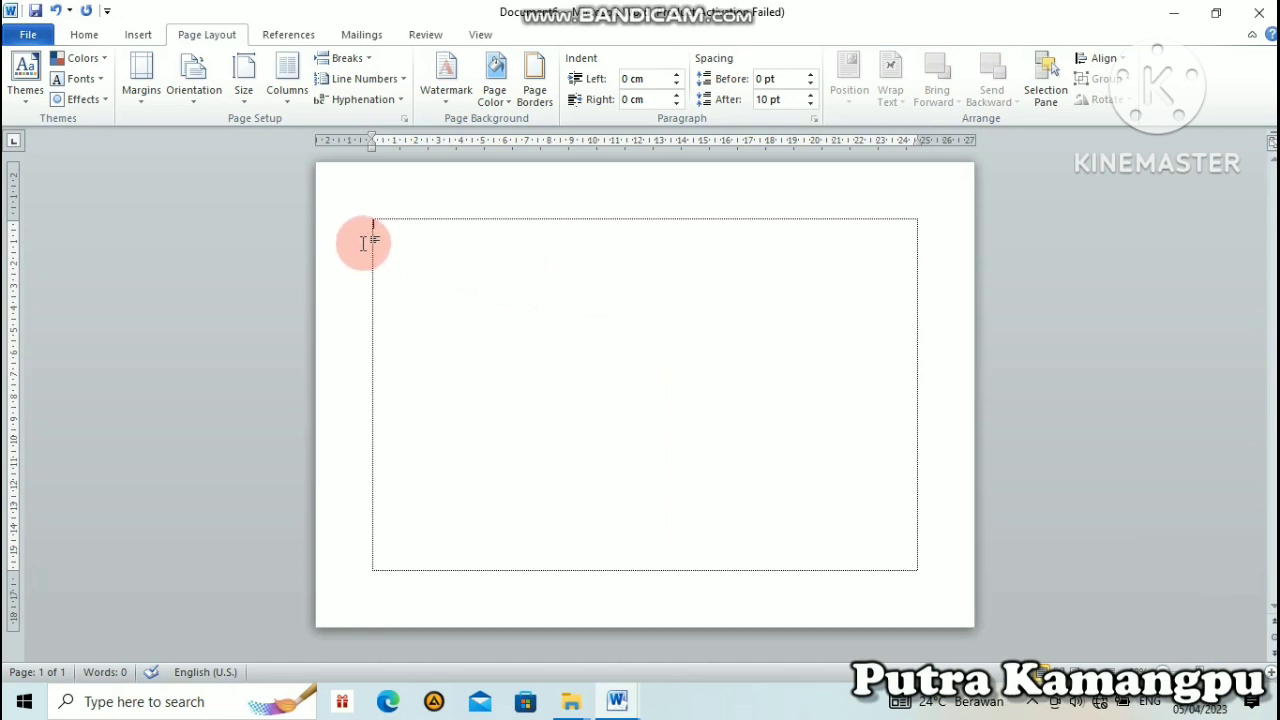
pyautogui.click(140, 35)
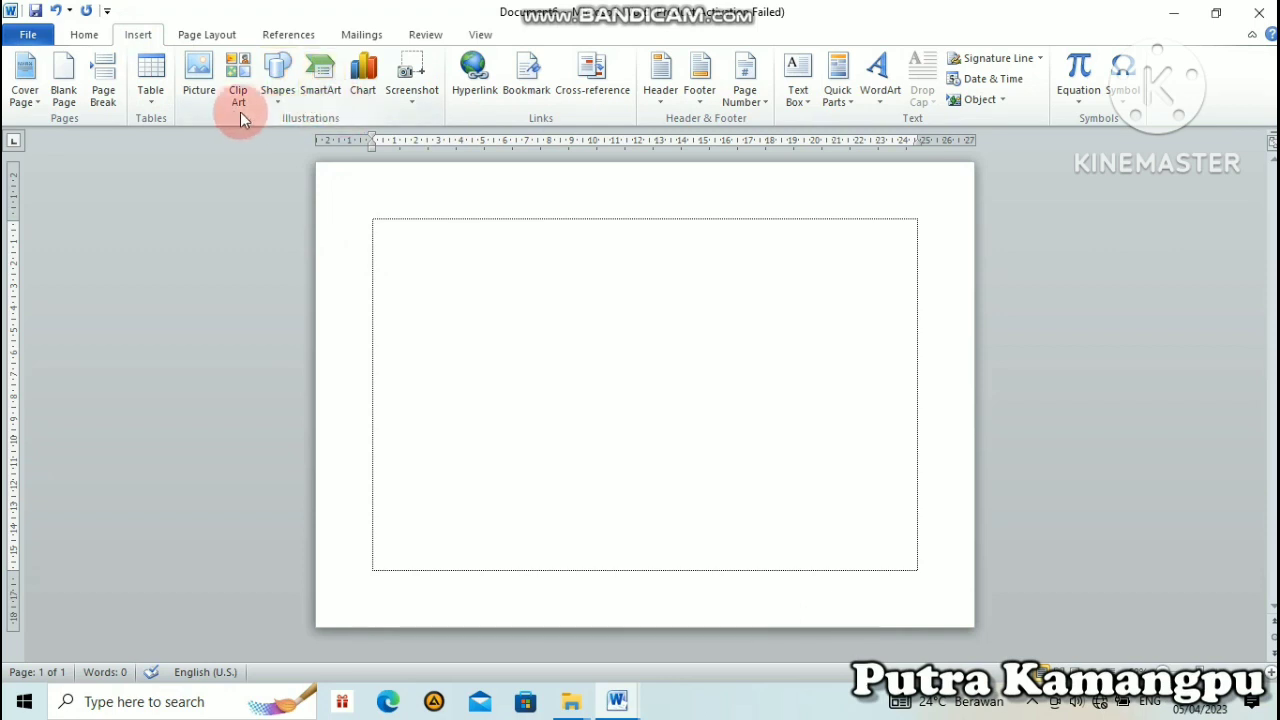
pyautogui.click(151, 90)
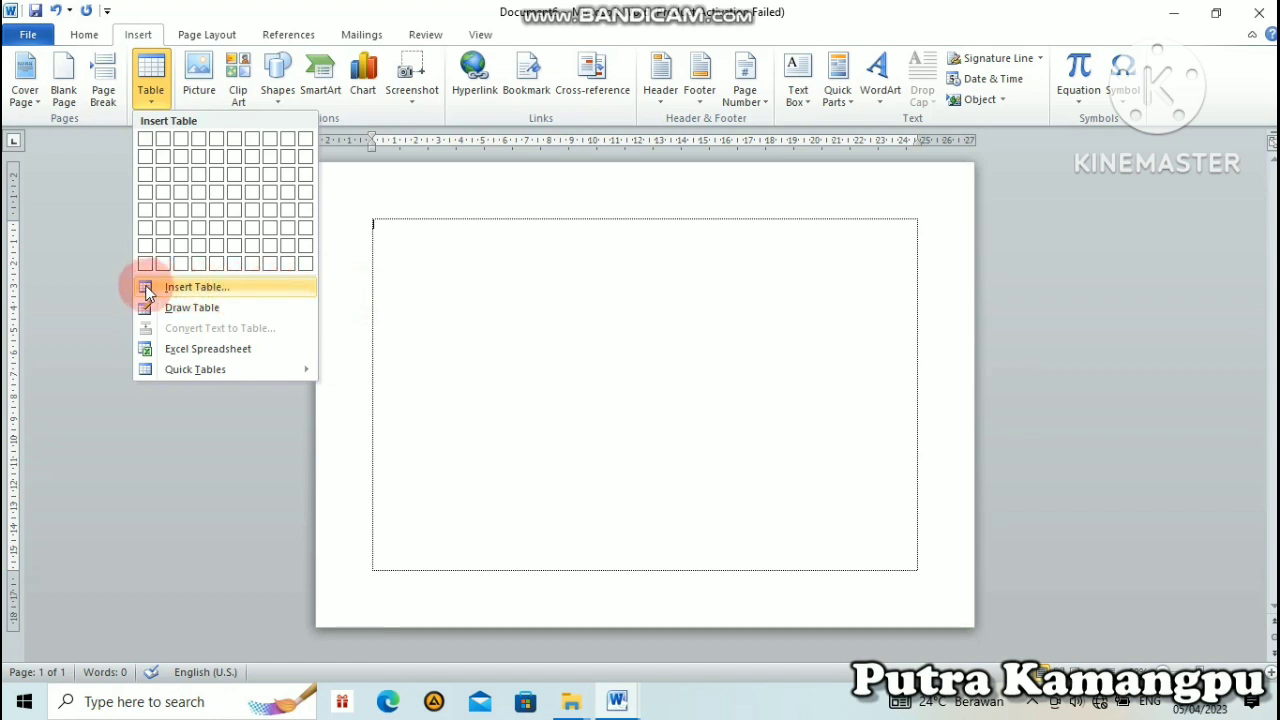
pyautogui.click(222, 290)
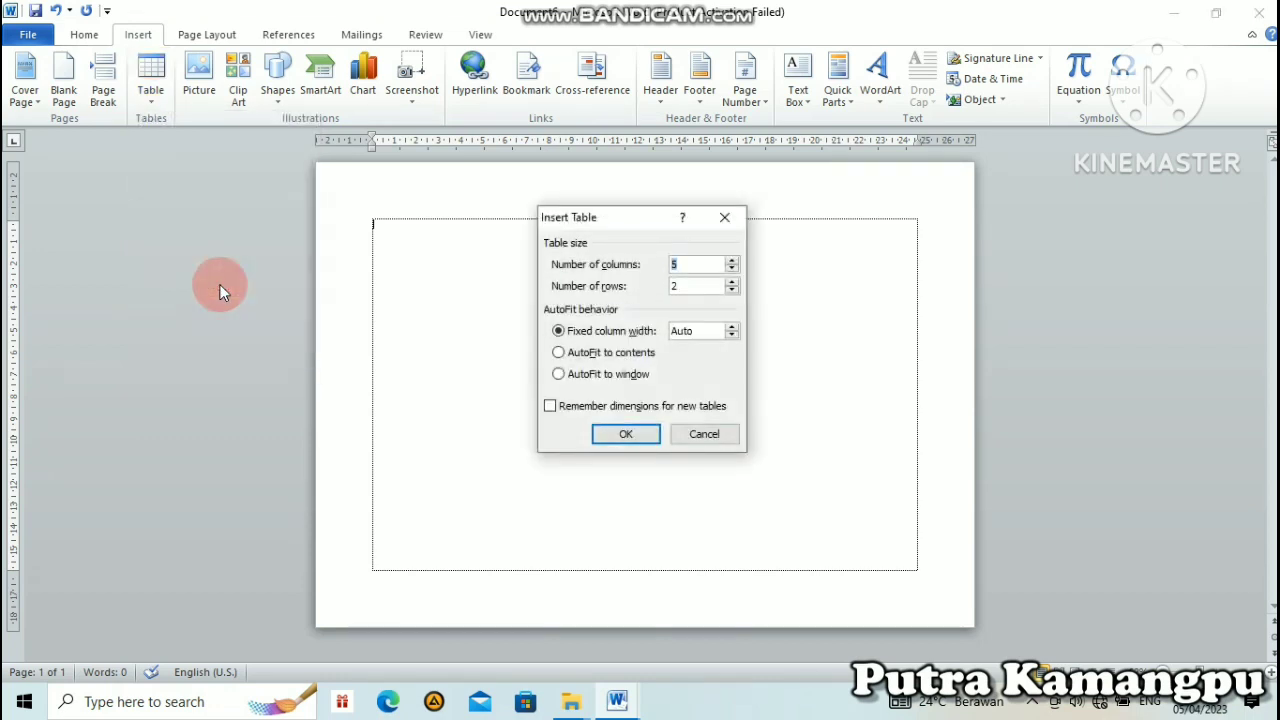
pyautogui.click(690, 285)
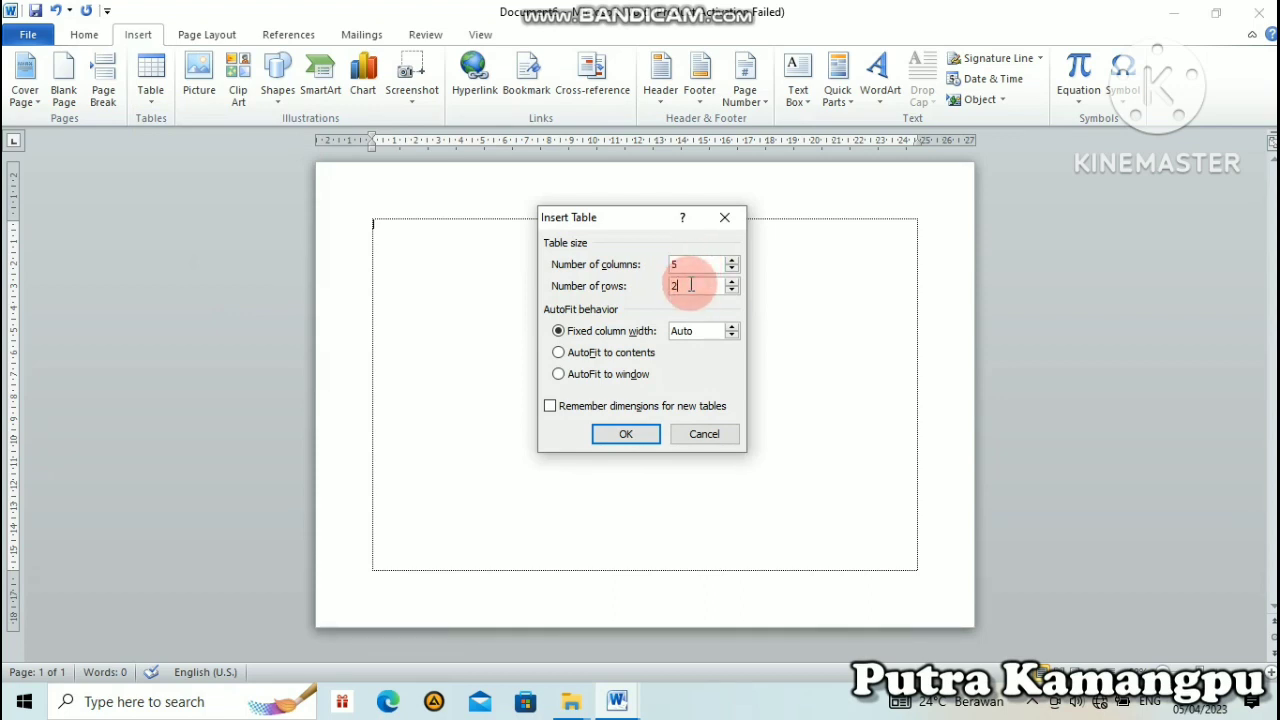
pyautogui.press('BackSpace')
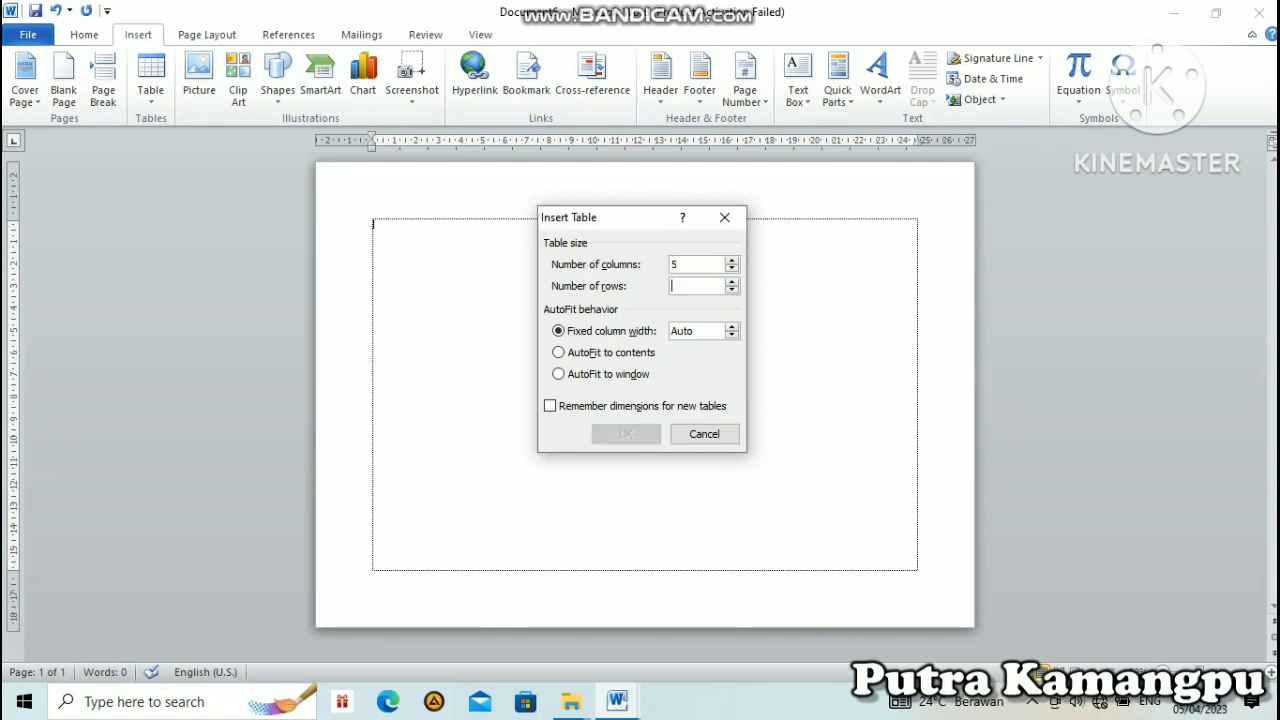
pyautogui.write('15')
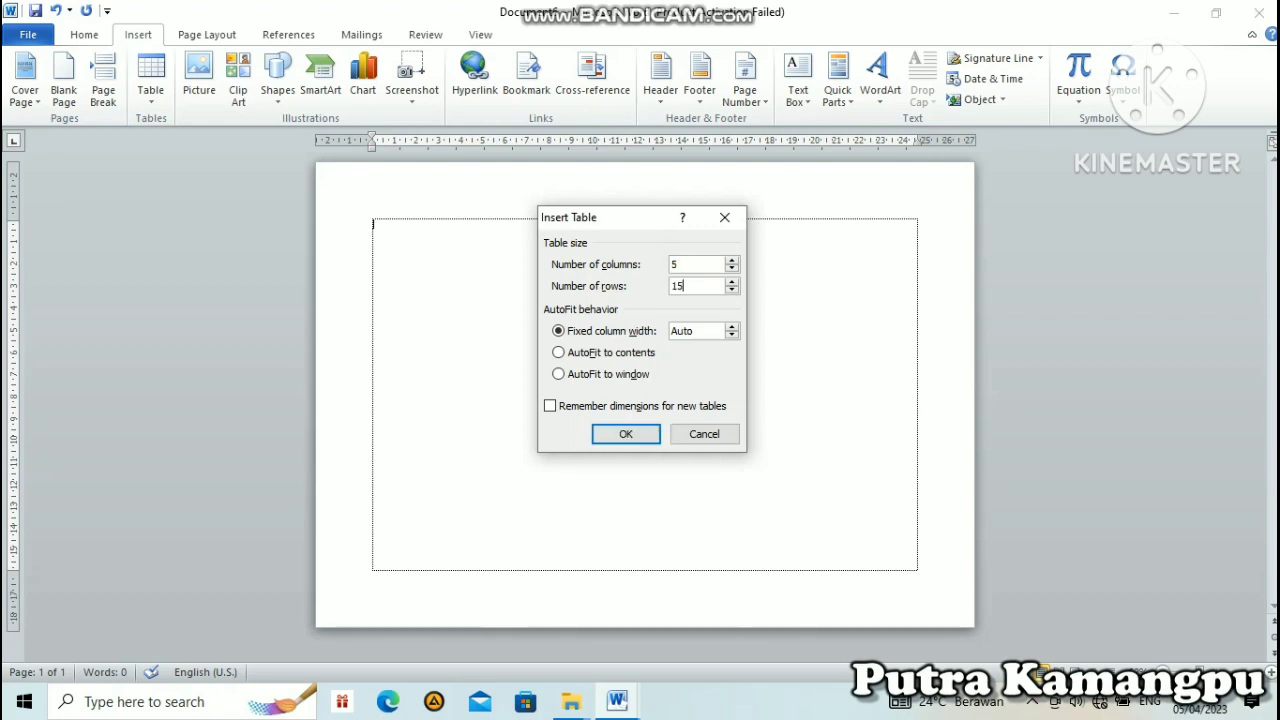
pyautogui.press('BackSpace')
pyautogui.write('6')
pyautogui.click(612, 432)
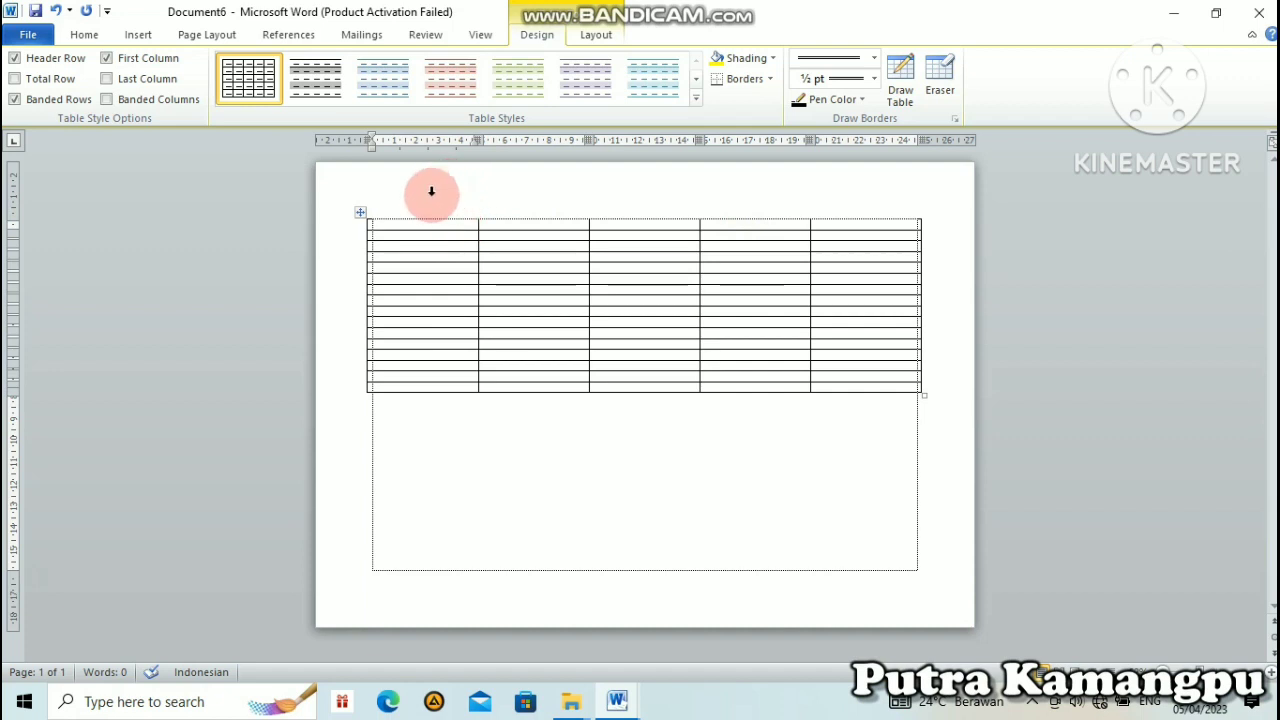
# Make the table's first row about twice as tall and narrow the first column to a slim numbering column
pyautogui.click(420, 230)
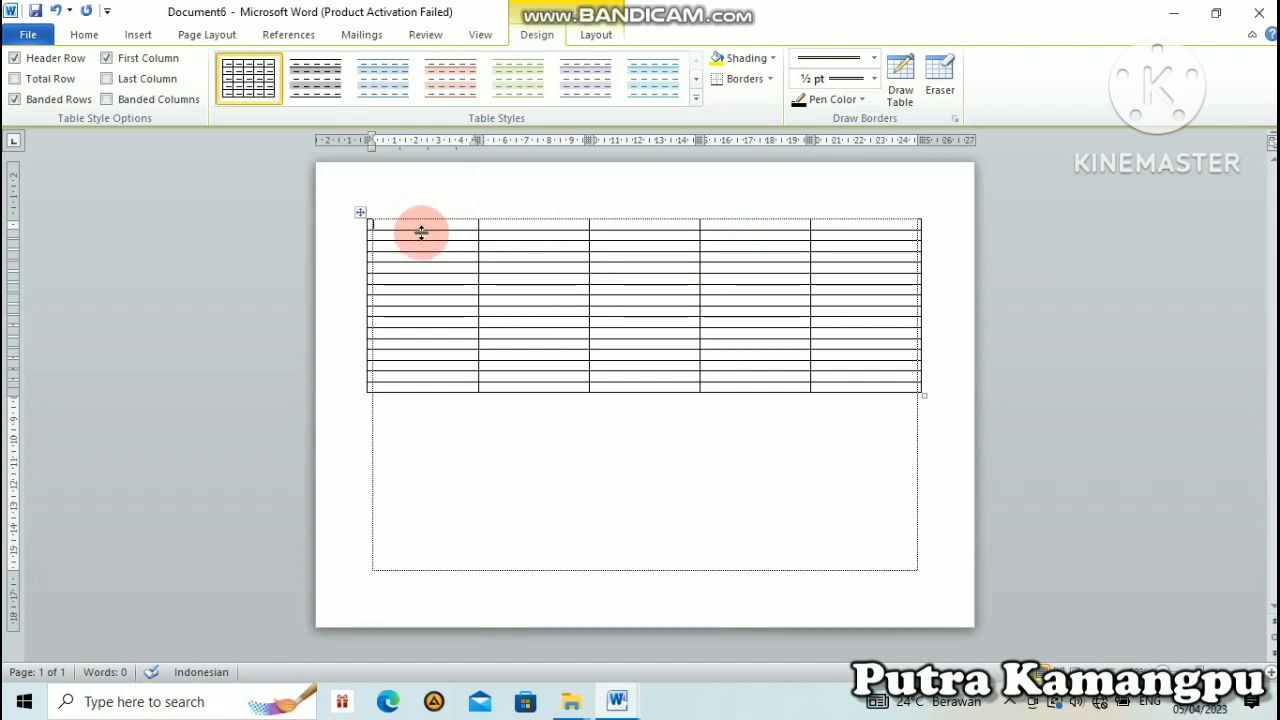
pyautogui.moveTo(421, 232); pyautogui.dragTo(421, 241)
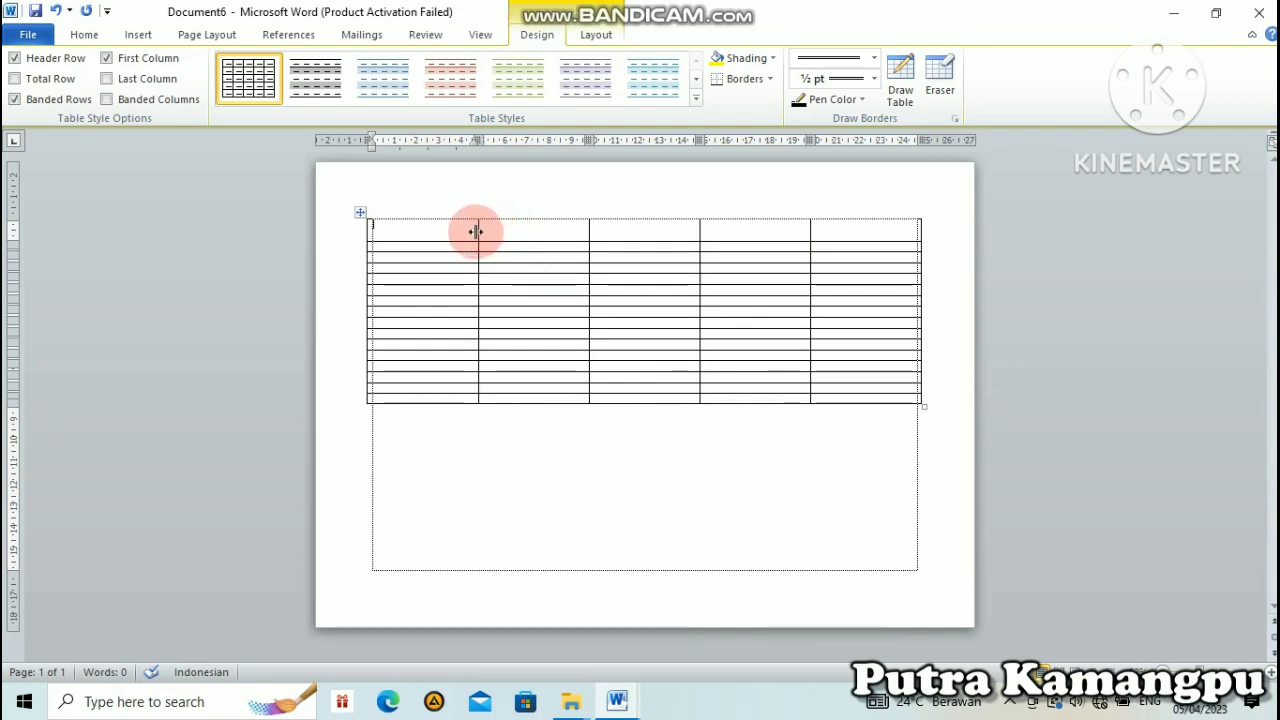
pyautogui.moveTo(476, 231); pyautogui.dragTo(476, 231)
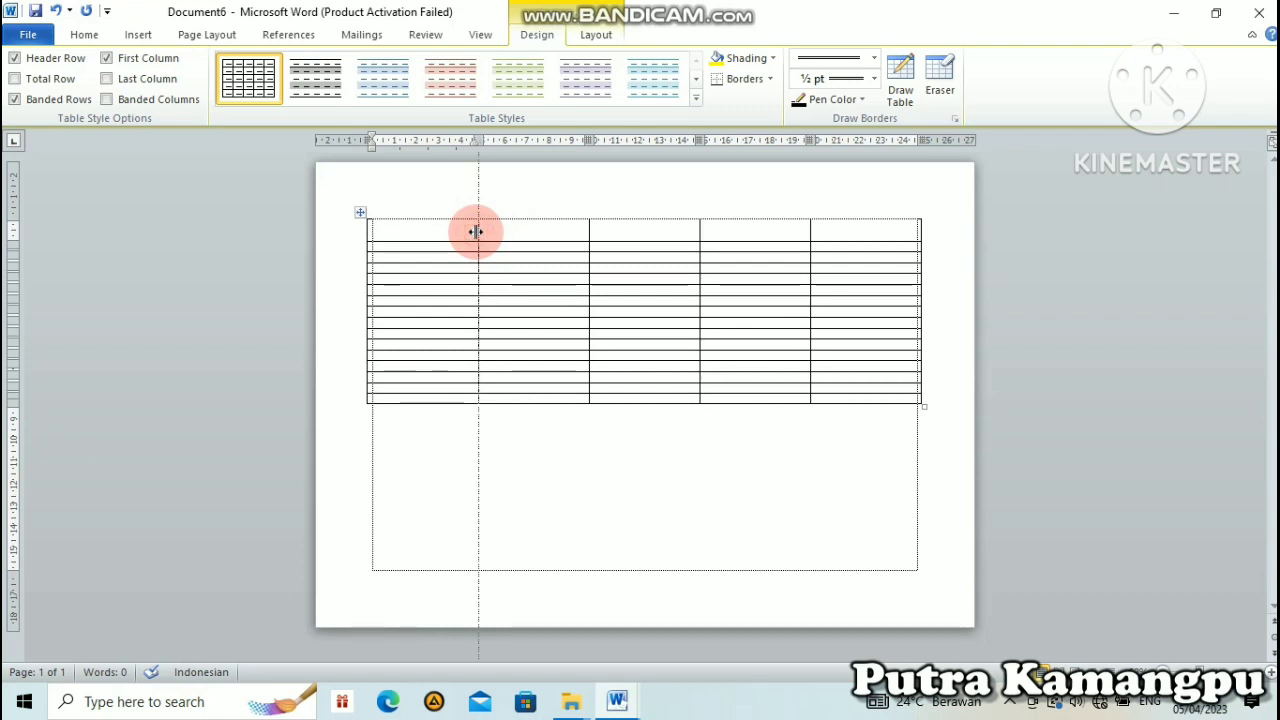
pyautogui.moveTo(476, 231); pyautogui.dragTo(476, 231)
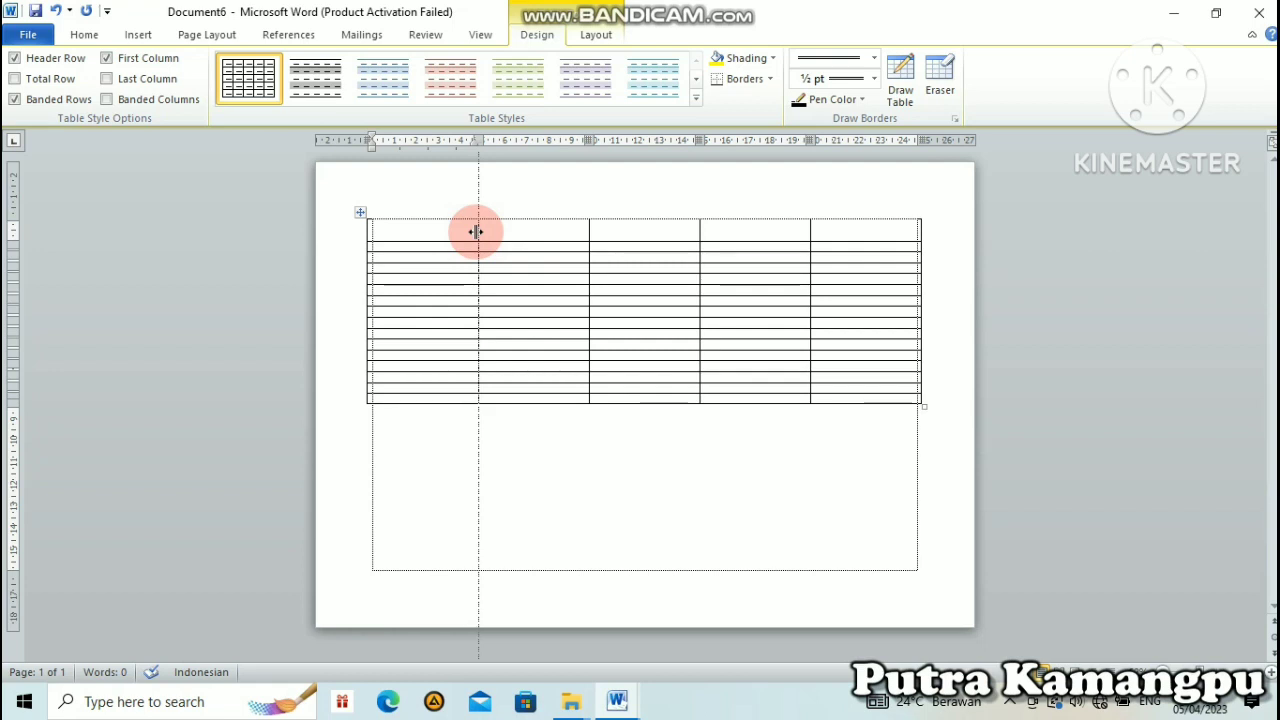
pyautogui.moveTo(476, 231); pyautogui.dragTo(401, 231)
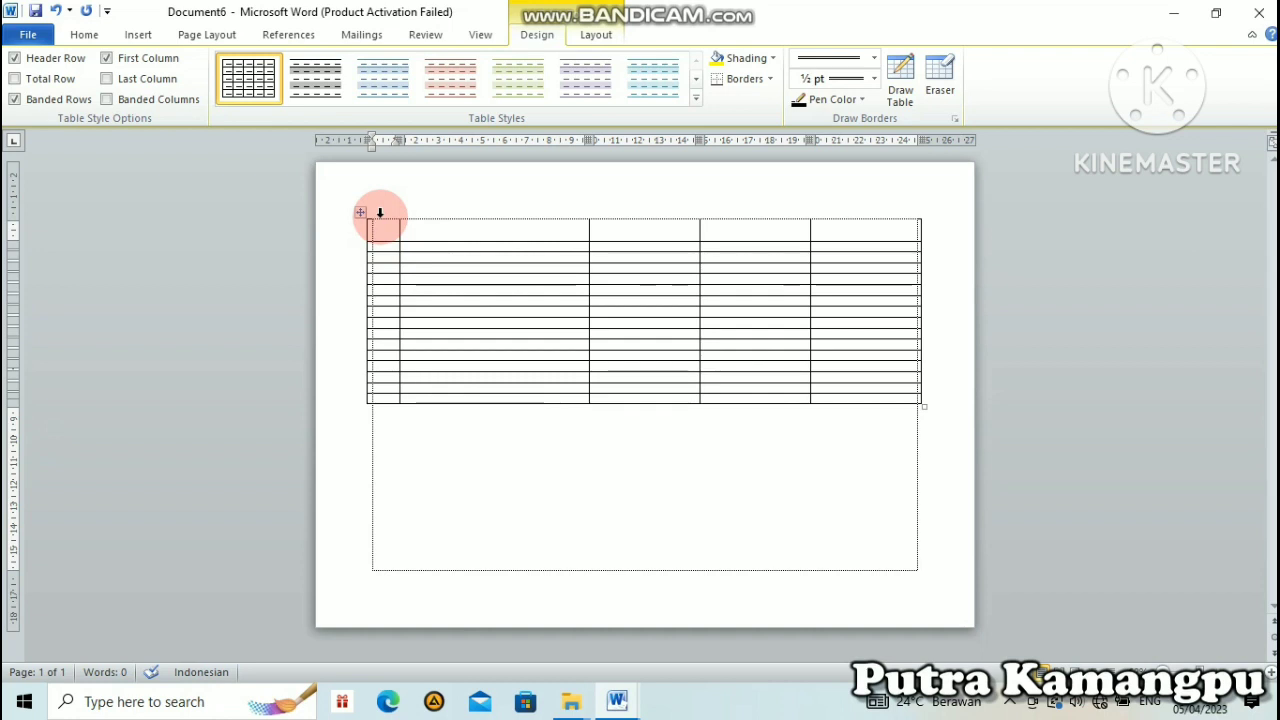
# Enter the headings NO, NAMA and L/P in the first three cells of the header row
pyautogui.write('NO')
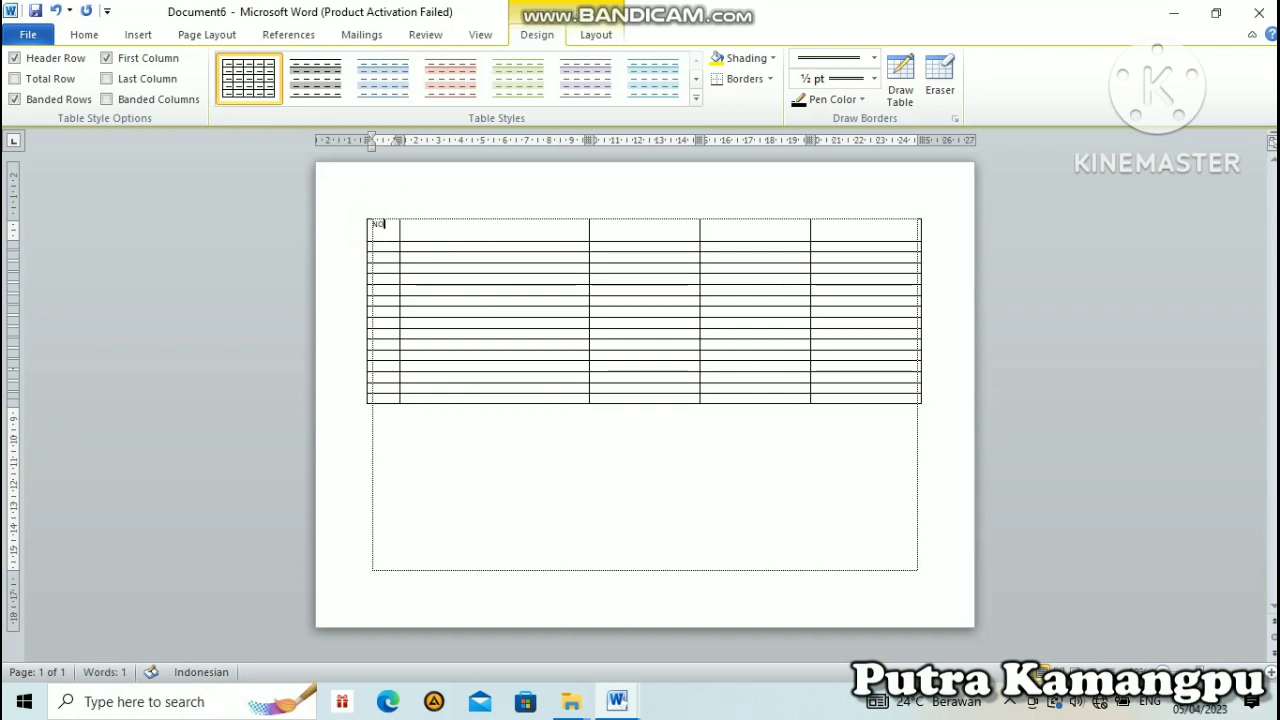
pyautogui.press('Tab')
pyautogui.write('NAMA')
pyautogui.press('Tab')
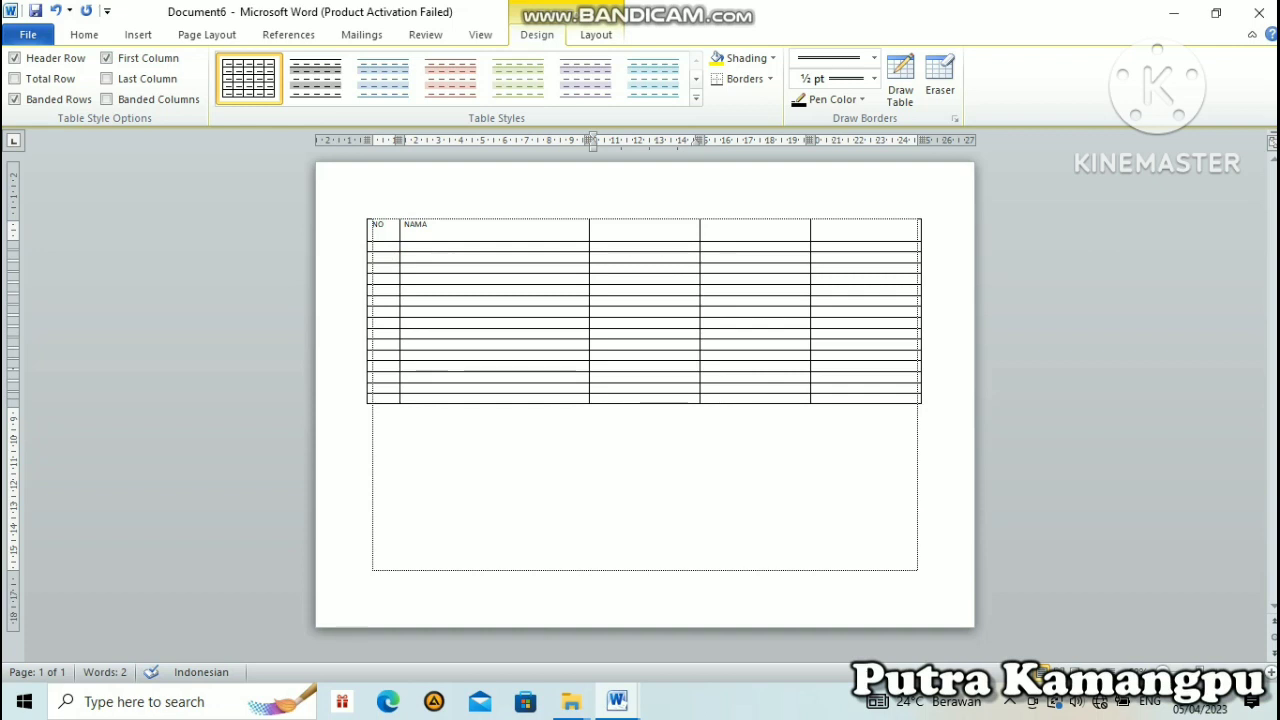
pyautogui.write('JK')
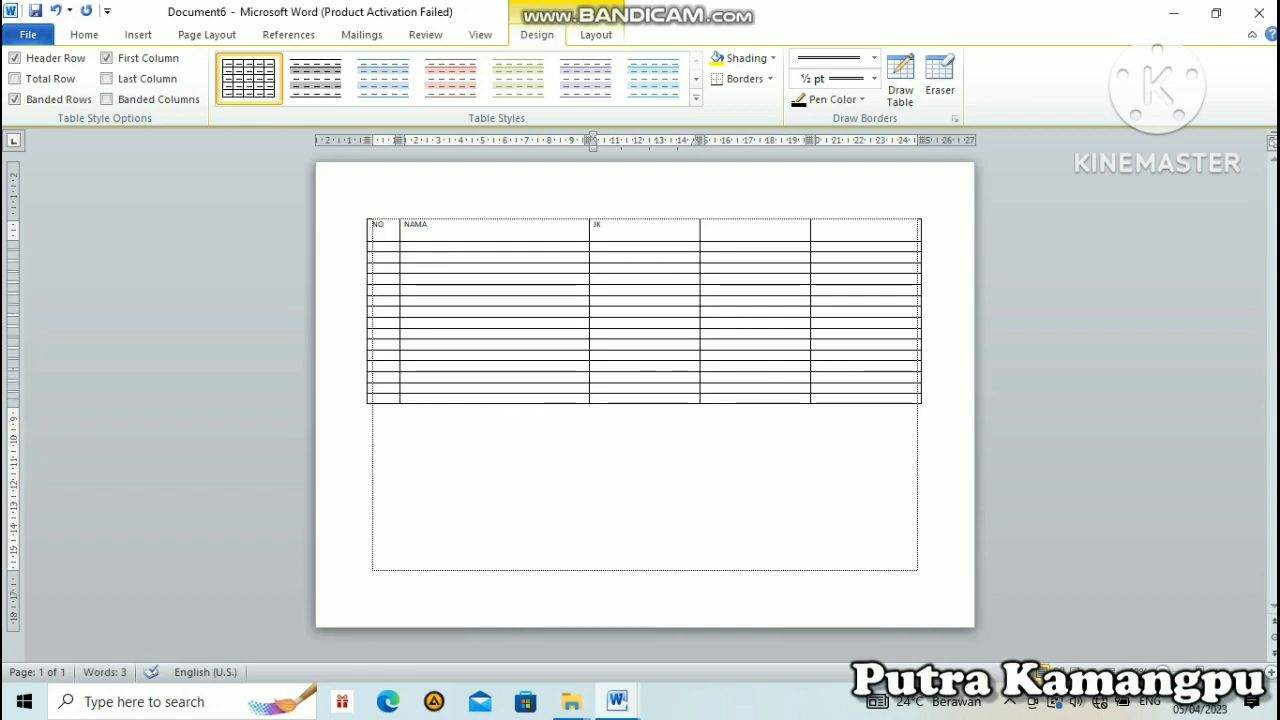
pyautogui.write('L/P')
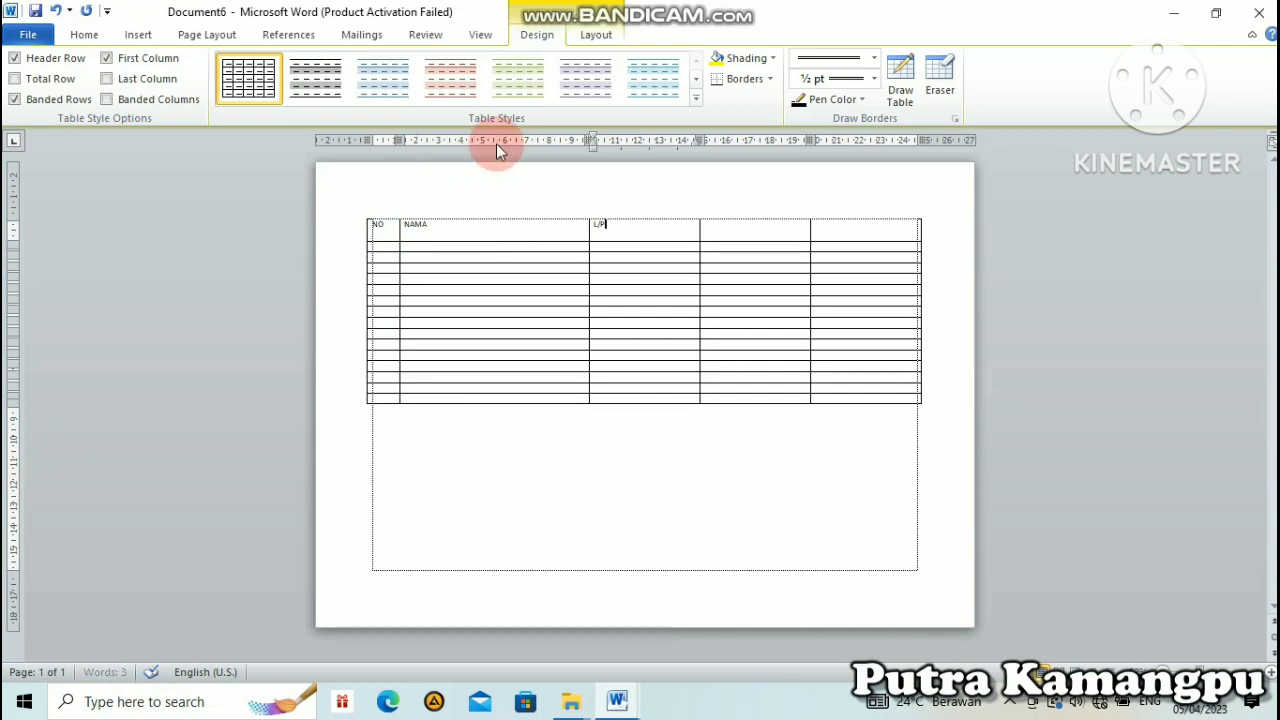
# Enter the headings NAMA ORANG TUA and KET. in the last two header cells, and narrow the L/P column to fit its heading
pyautogui.click(758, 226)
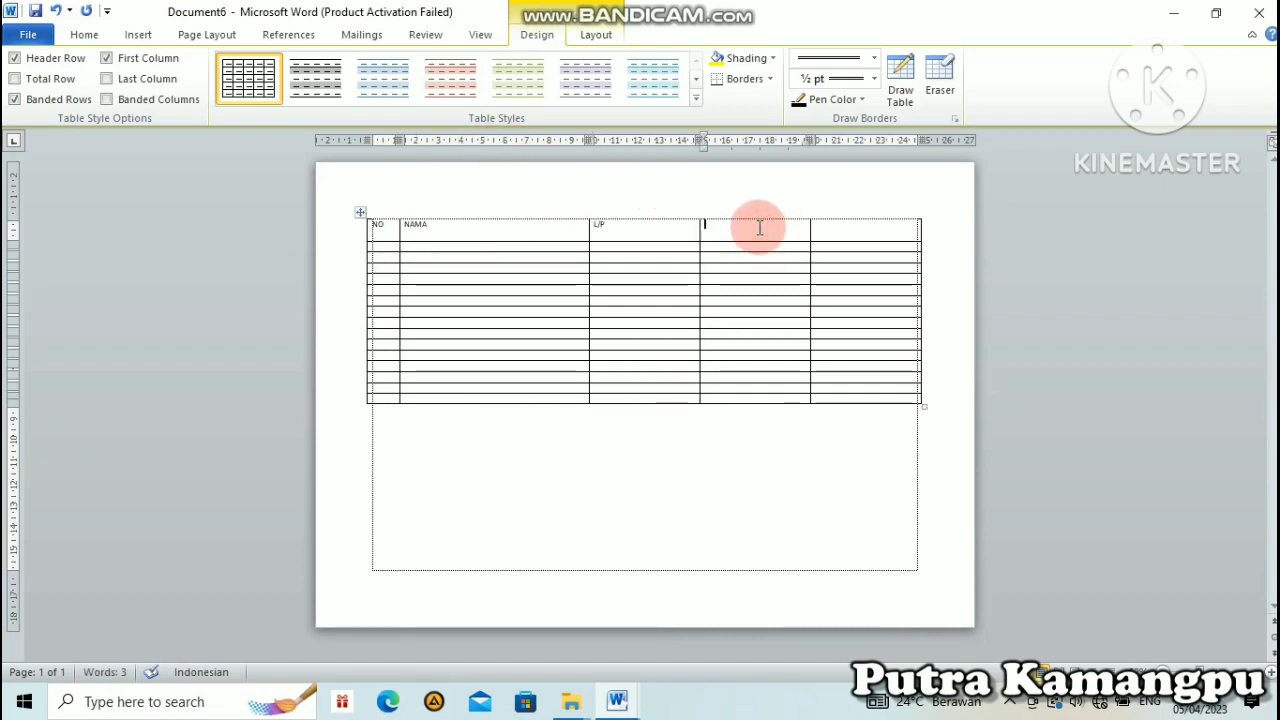
pyautogui.write('NAMA ORAN')
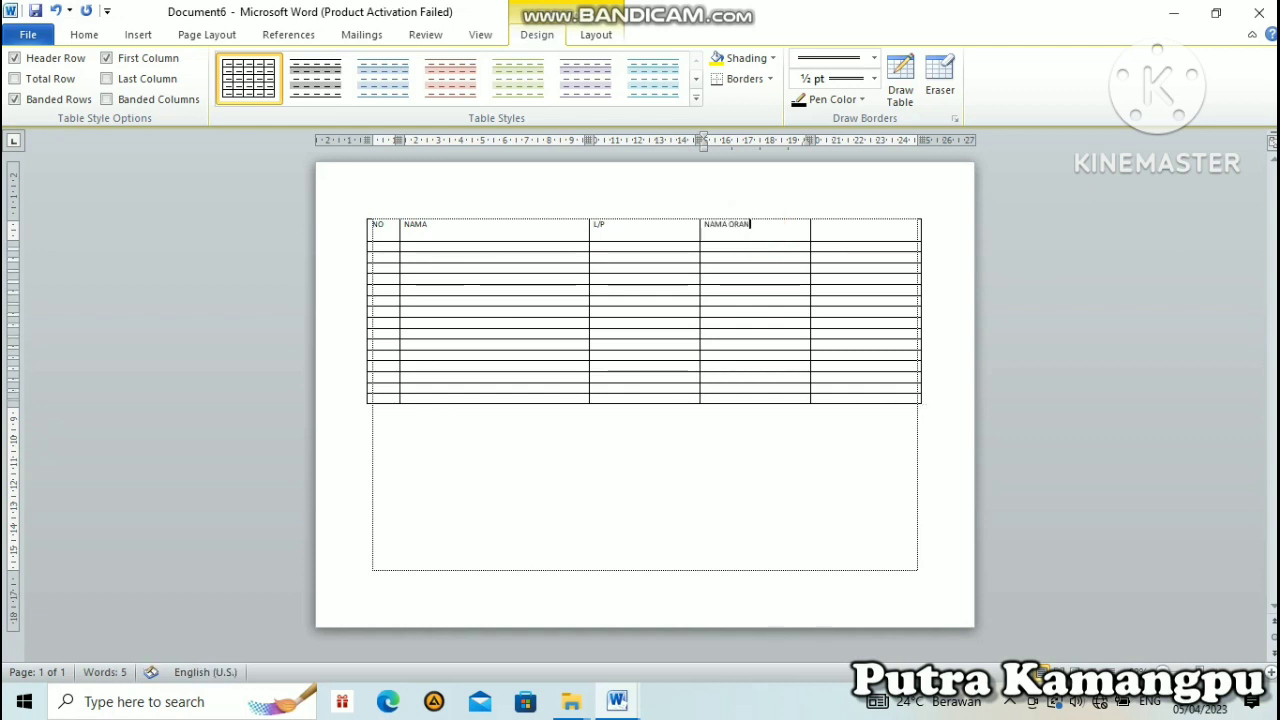
pyautogui.write('G TUA')
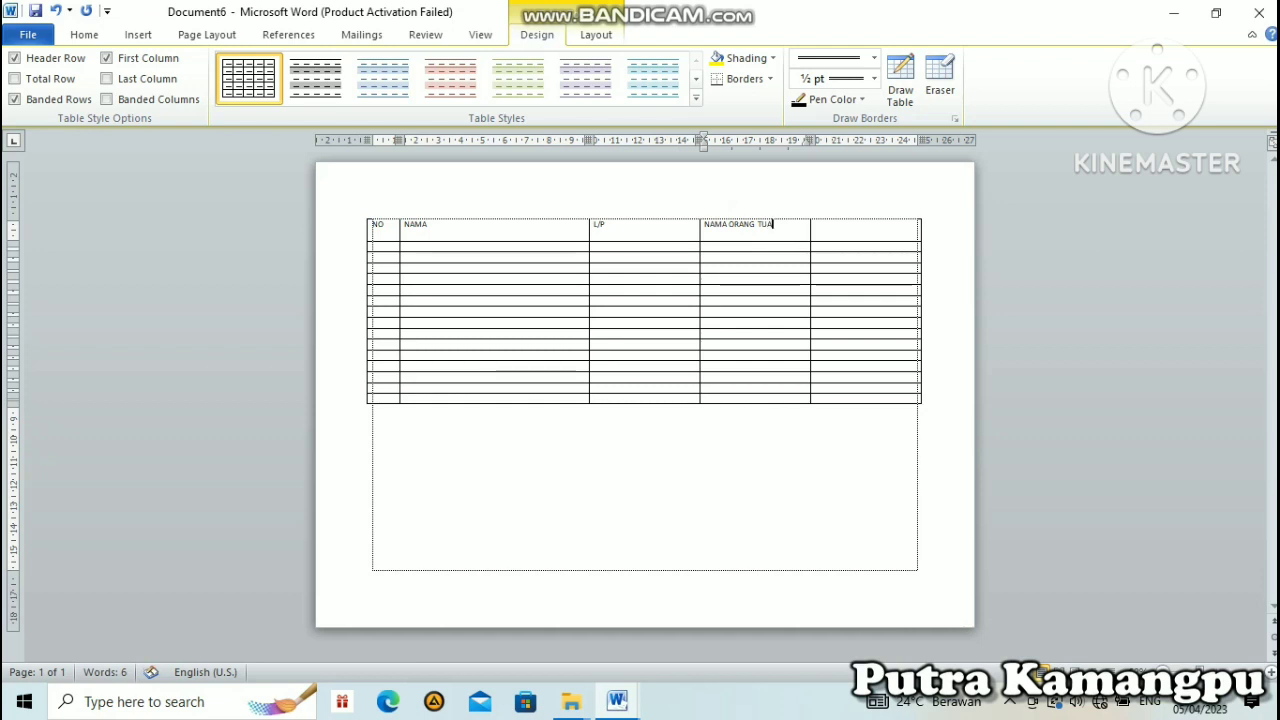
pyautogui.press('Tab')
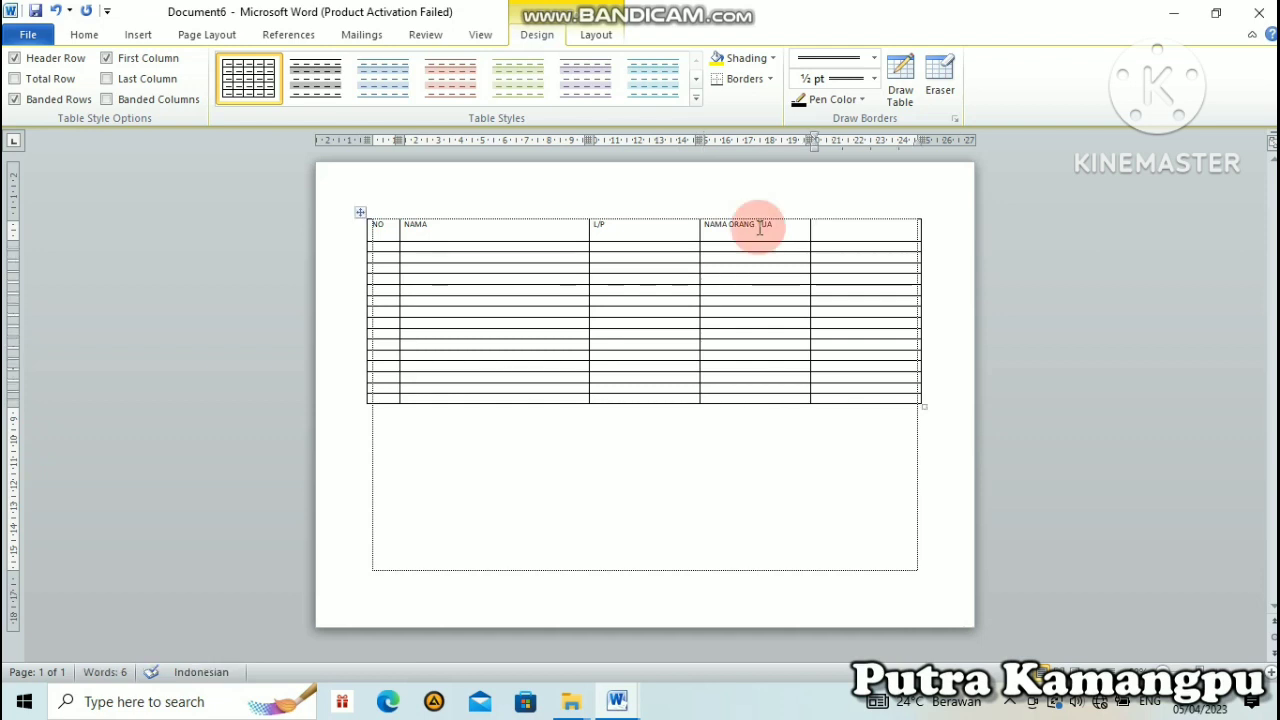
pyautogui.write('KET.')
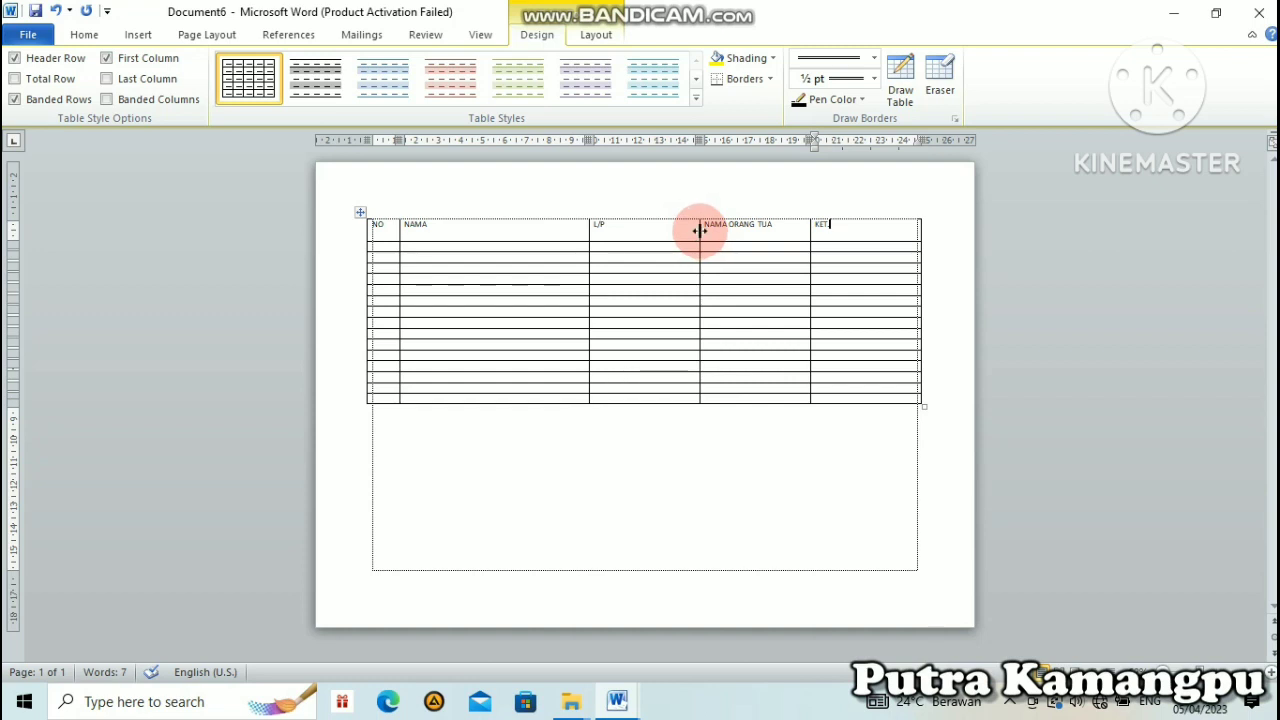
pyautogui.moveTo(700, 231); pyautogui.dragTo(700, 231)
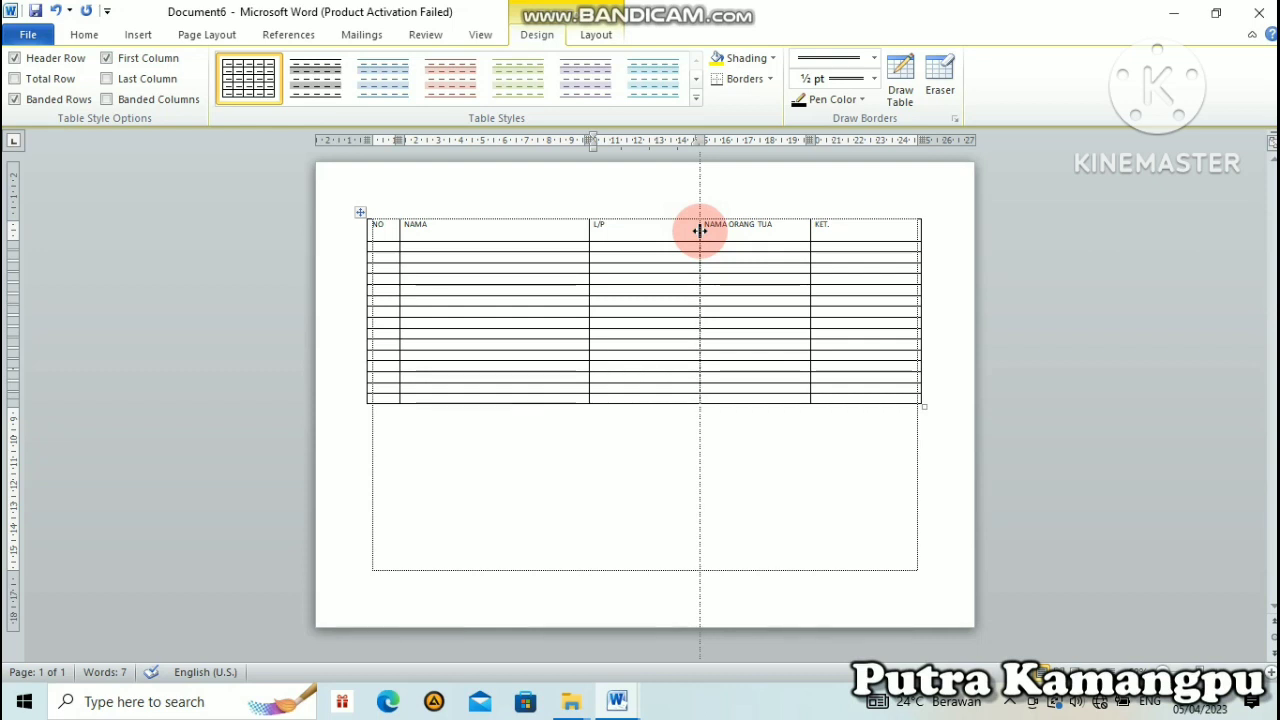
pyautogui.moveTo(700, 231); pyautogui.dragTo(609, 229)
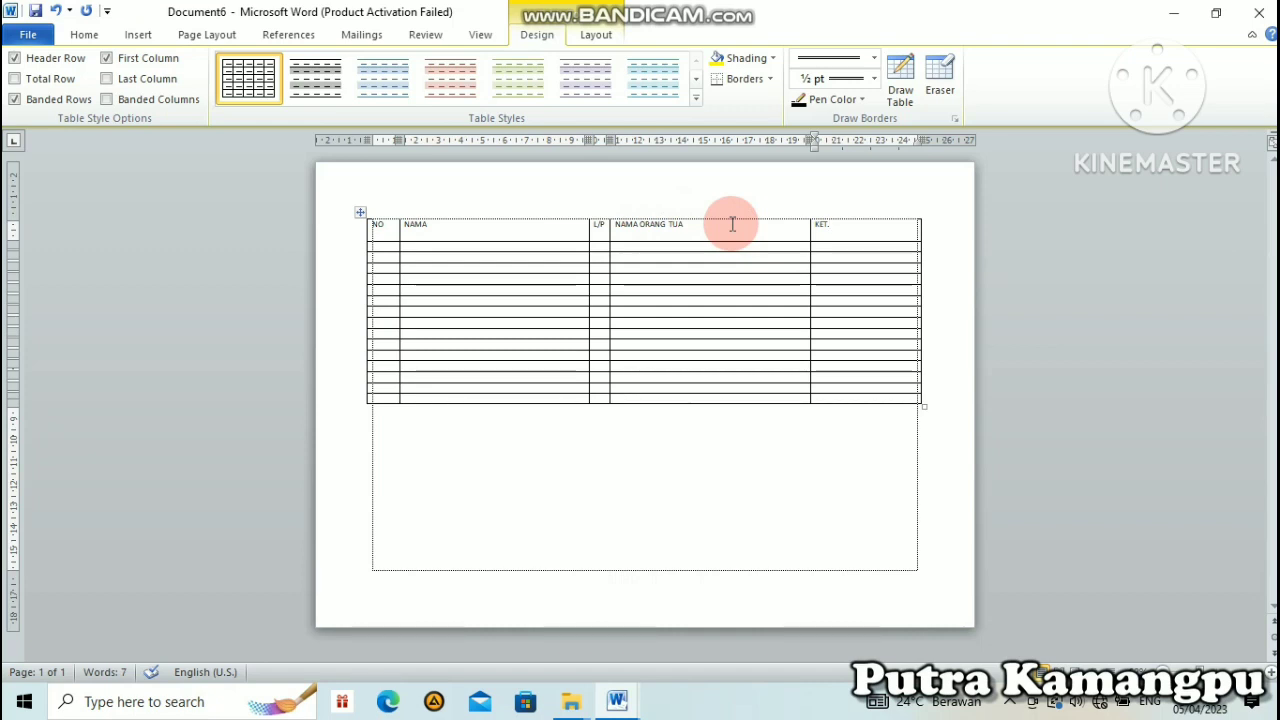
# Number the rows below the header in the NO column from 1 to 9
pyautogui.click(389, 250)
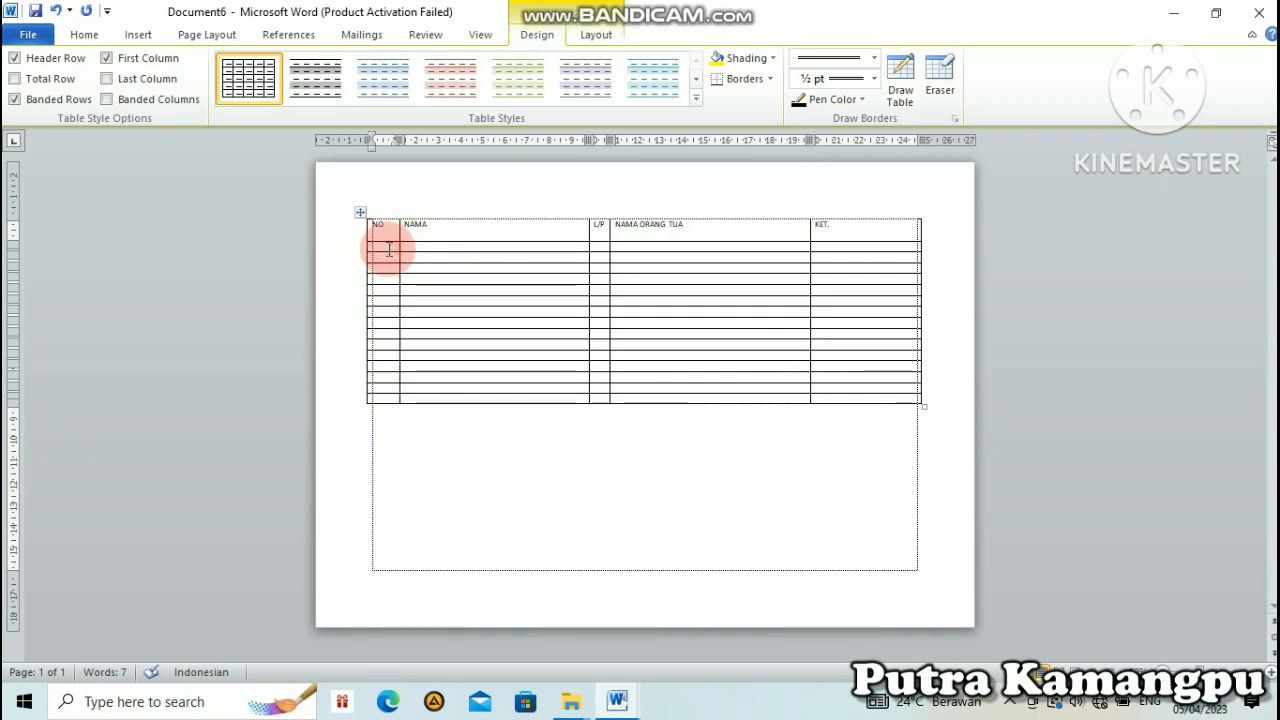
pyautogui.write('1')
pyautogui.press('Down')
pyautogui.write('2')
pyautogui.press('Down')
pyautogui.write('3')
pyautogui.press('Down')
pyautogui.write('4')
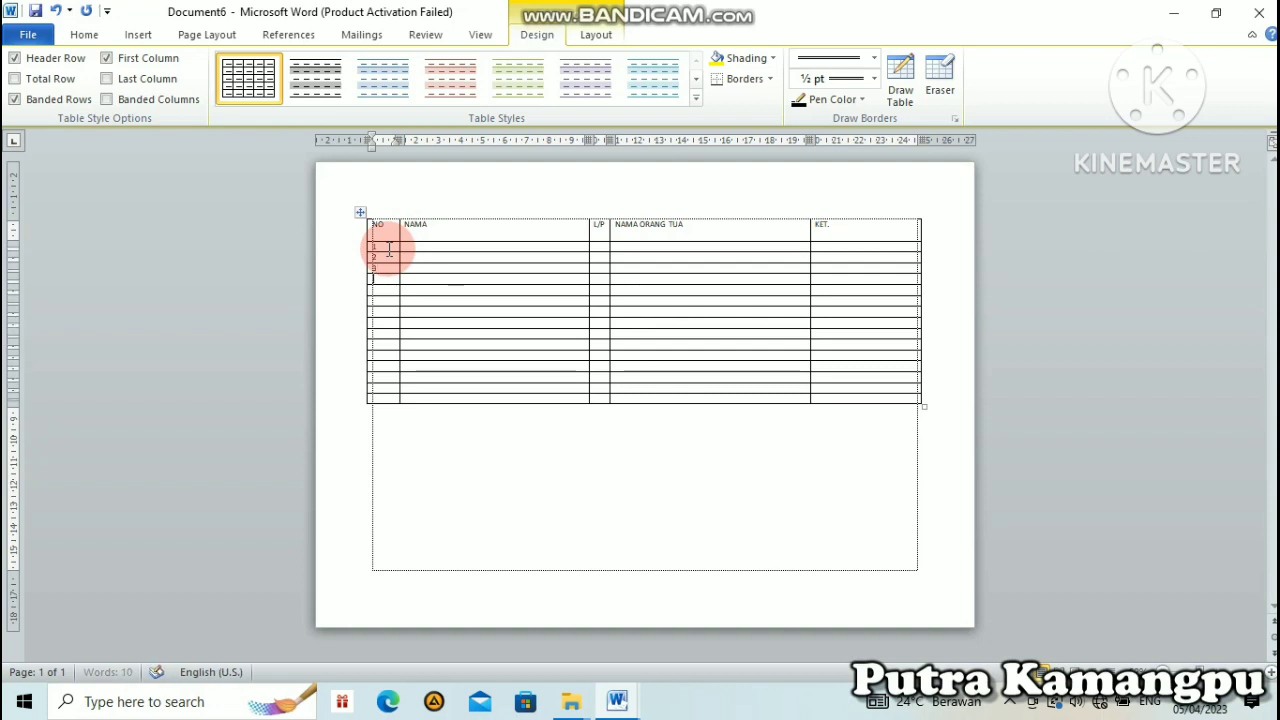
pyautogui.press('Down')
pyautogui.write('5')
pyautogui.press('Down')
pyautogui.write('6')
pyautogui.press('Down')
pyautogui.write('7')
pyautogui.press('Down')
pyautogui.write('8')
pyautogui.press('Down')
pyautogui.write('9')
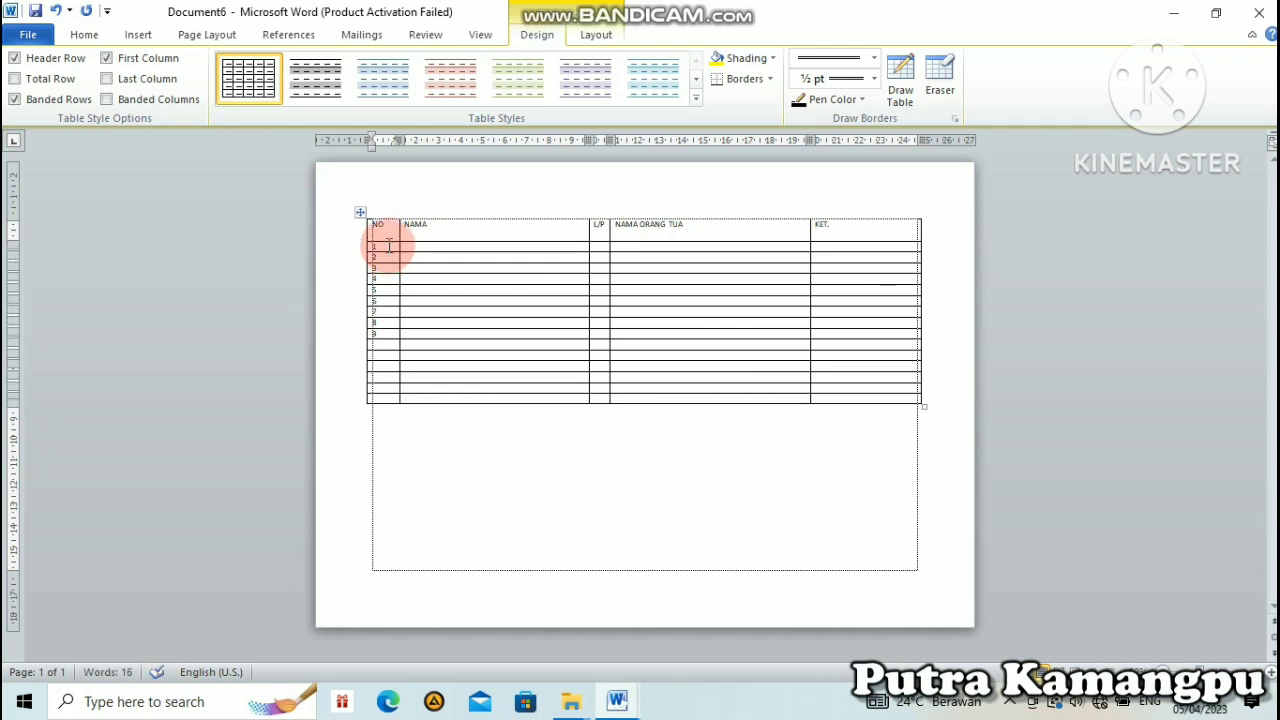
pyautogui.click(391, 397)
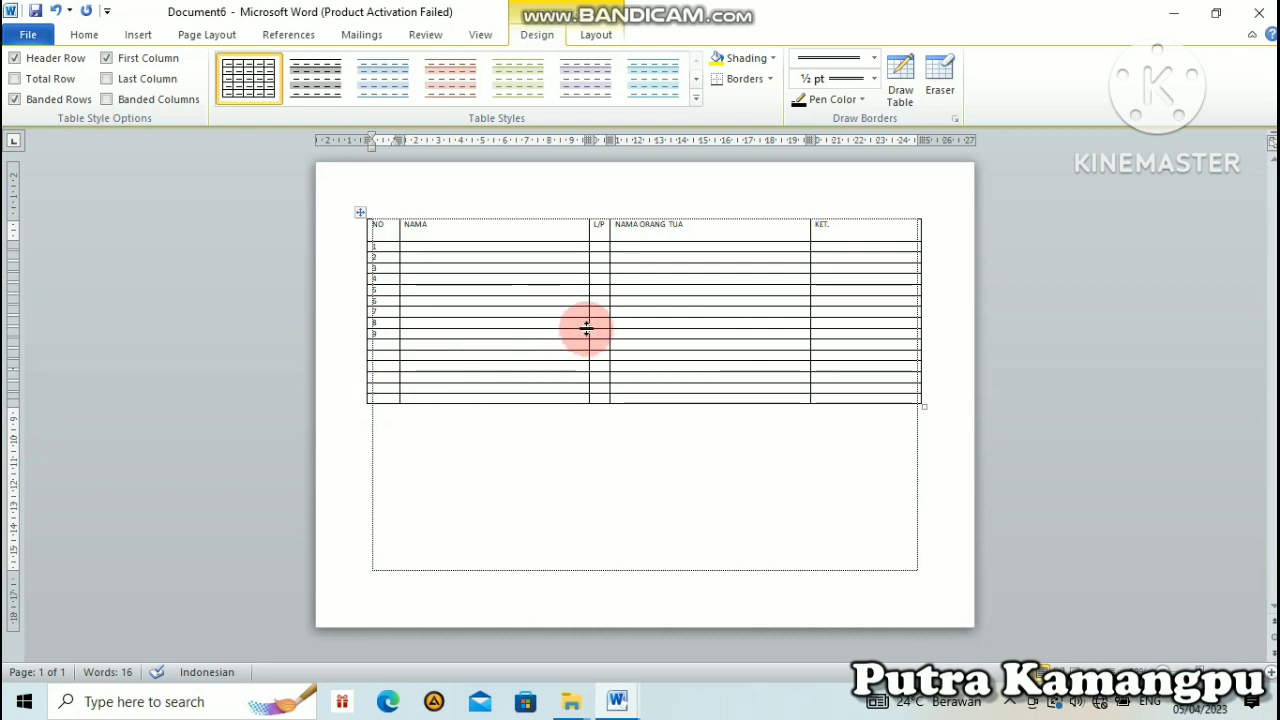
# Select the whole table and choose a ½ pt double line for all its borders in Borders and Shading
pyautogui.click(505, 233)
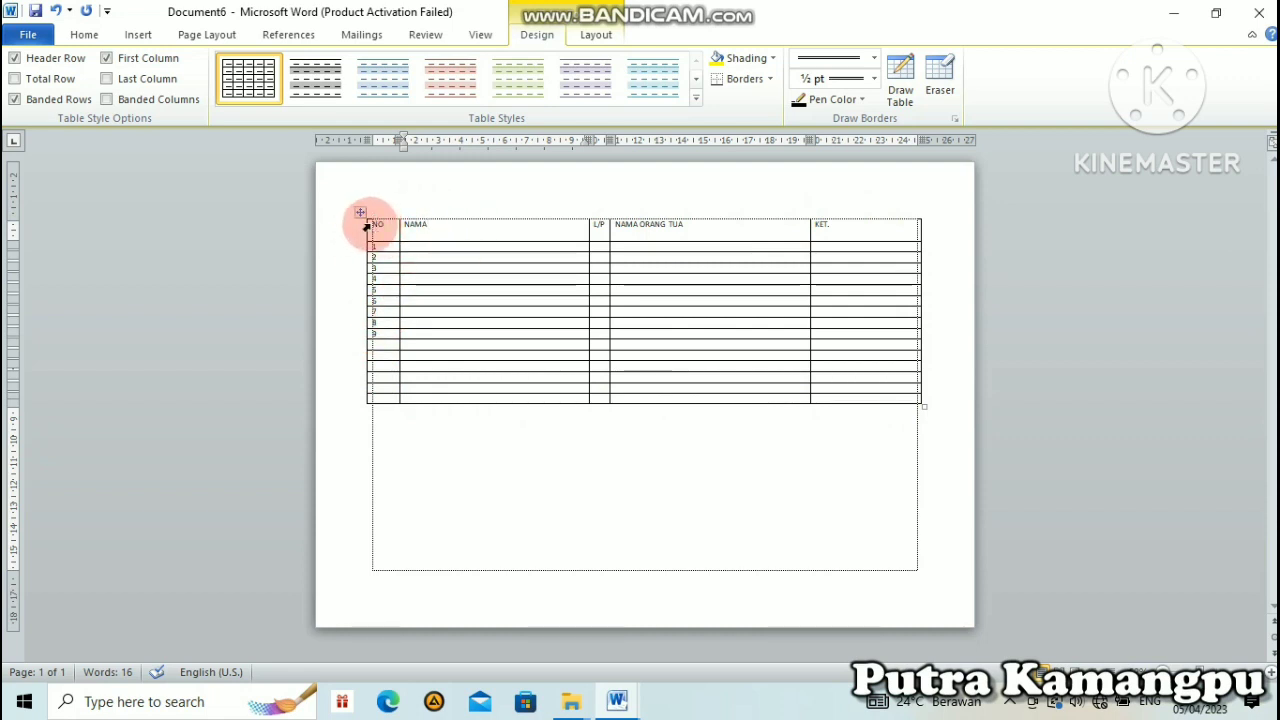
pyautogui.moveTo(372, 222); pyautogui.dragTo(897, 404)
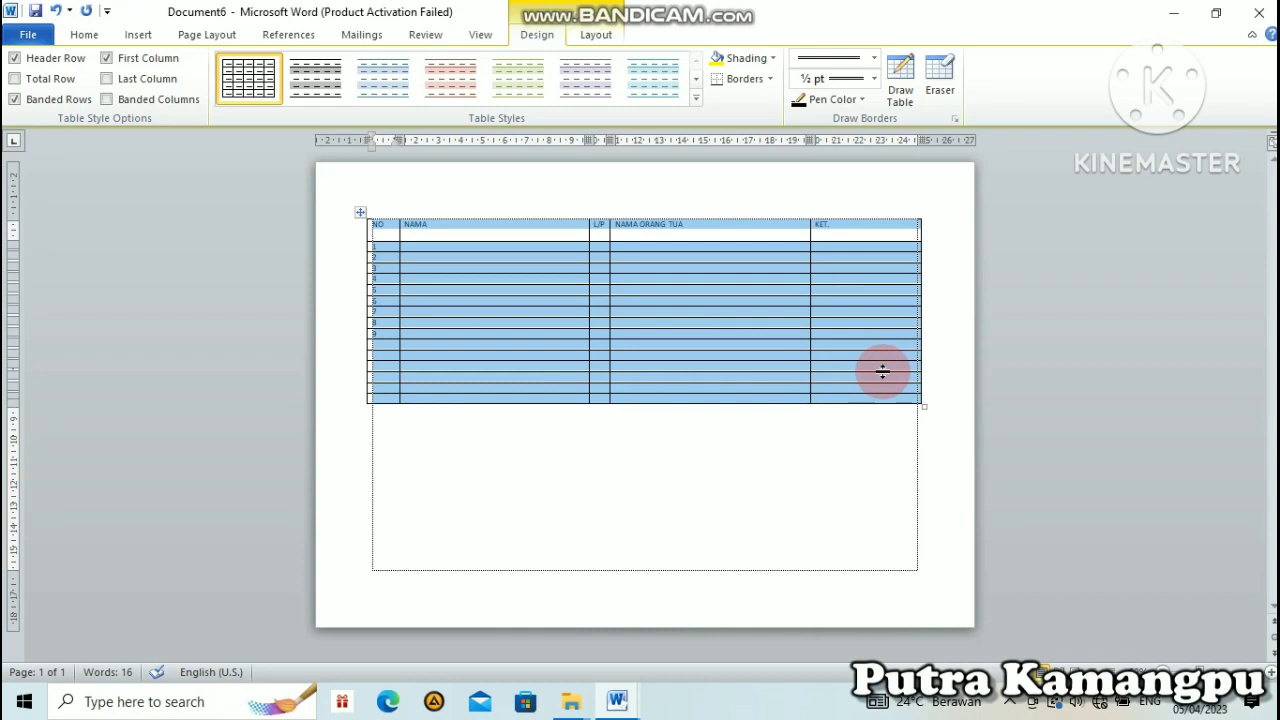
pyautogui.click(85, 34)
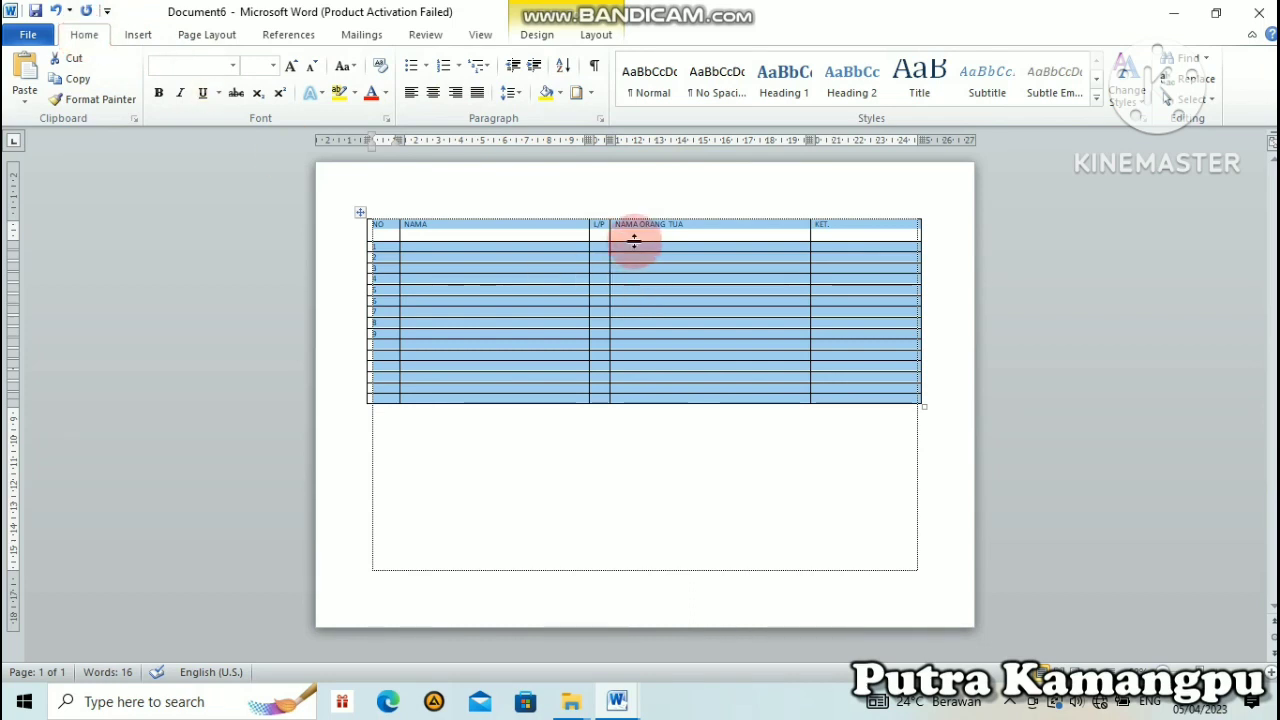
pyautogui.click(590, 93)
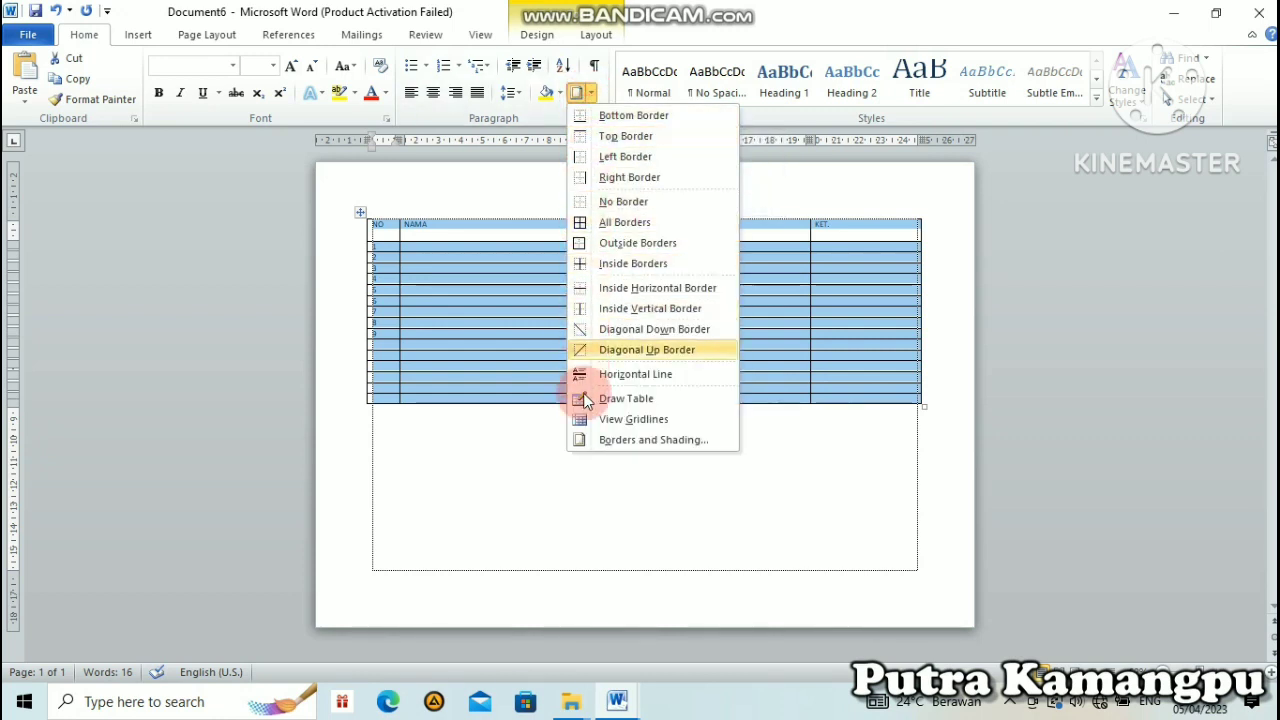
pyautogui.click(628, 440)
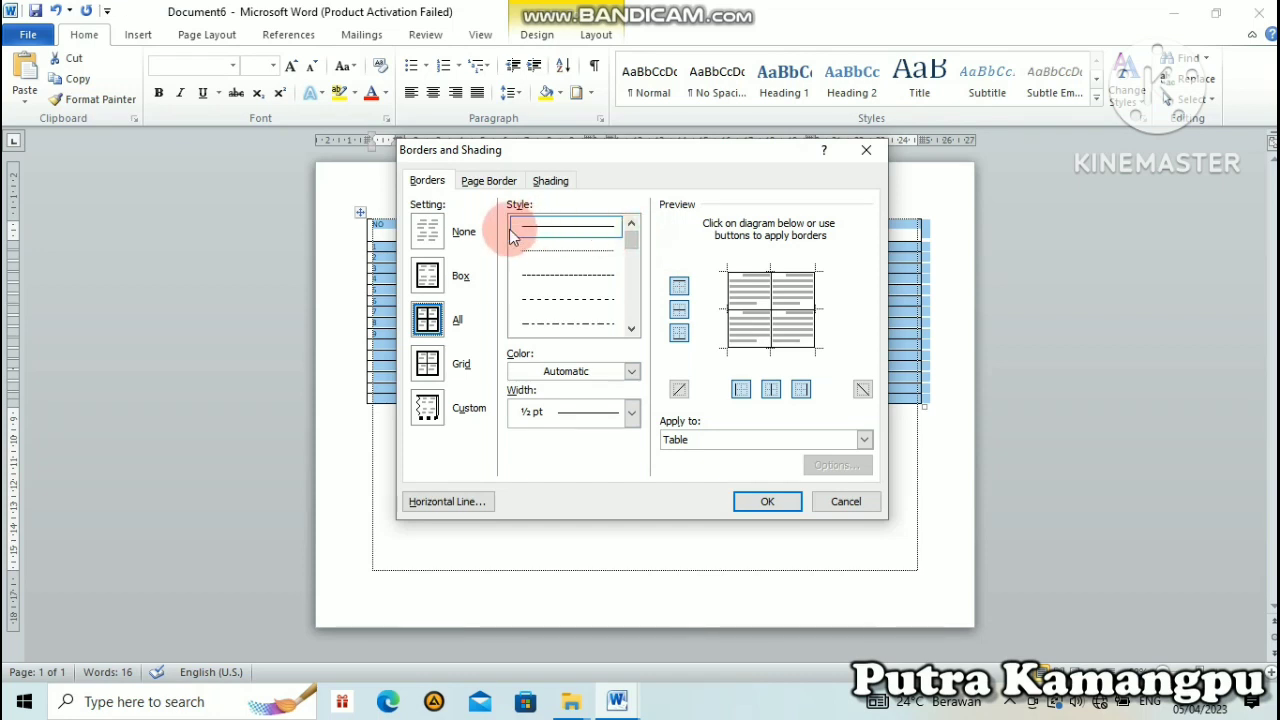
pyautogui.click(745, 309)
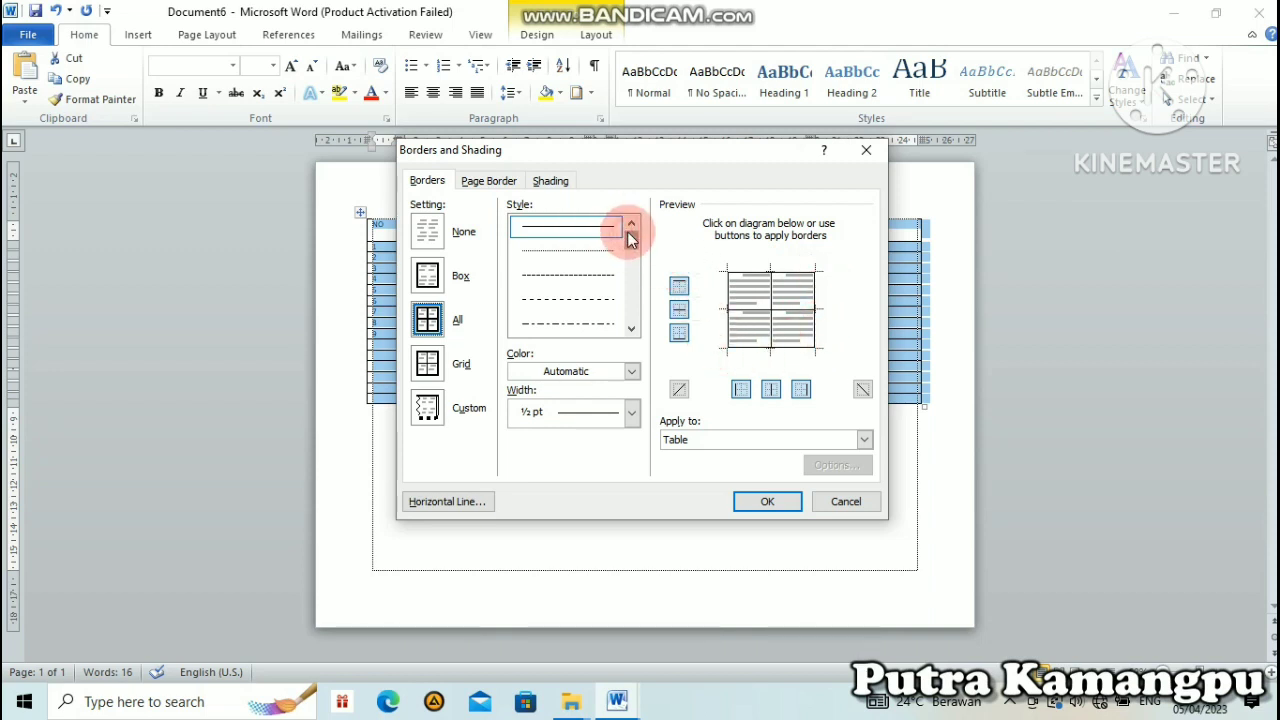
pyautogui.moveTo(631, 238); pyautogui.dragTo(631, 250)
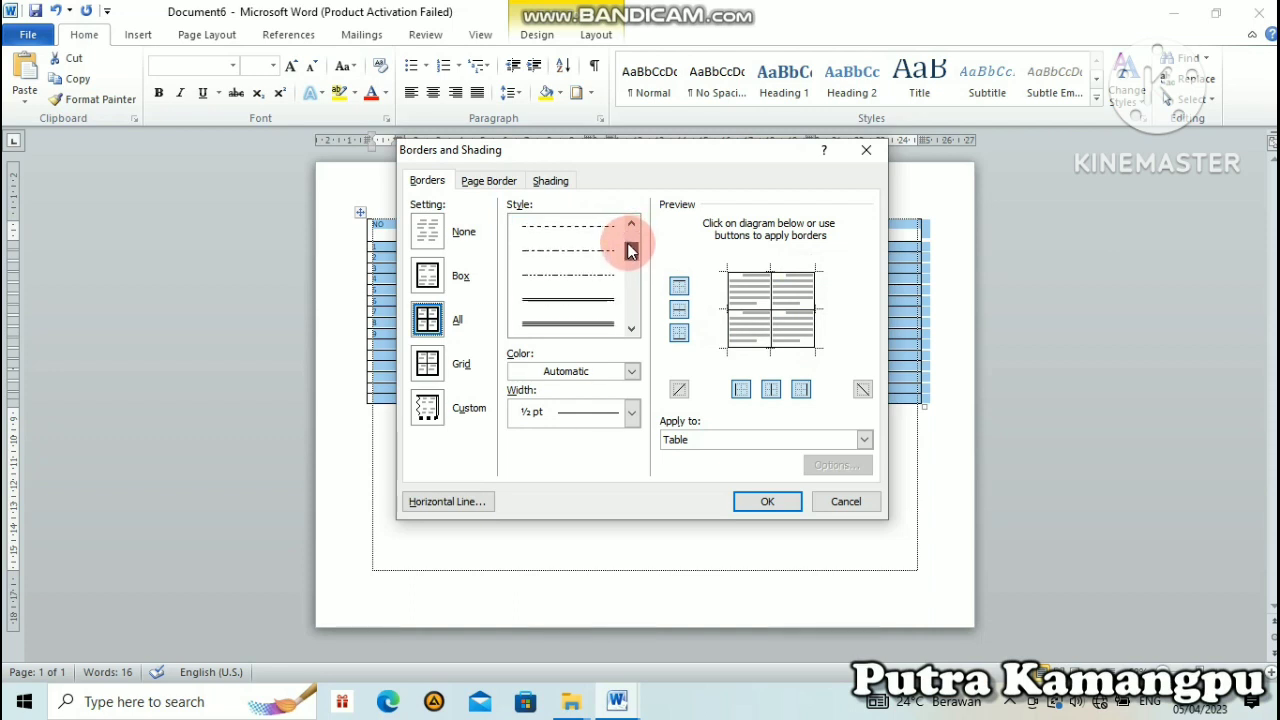
pyautogui.click(595, 302)
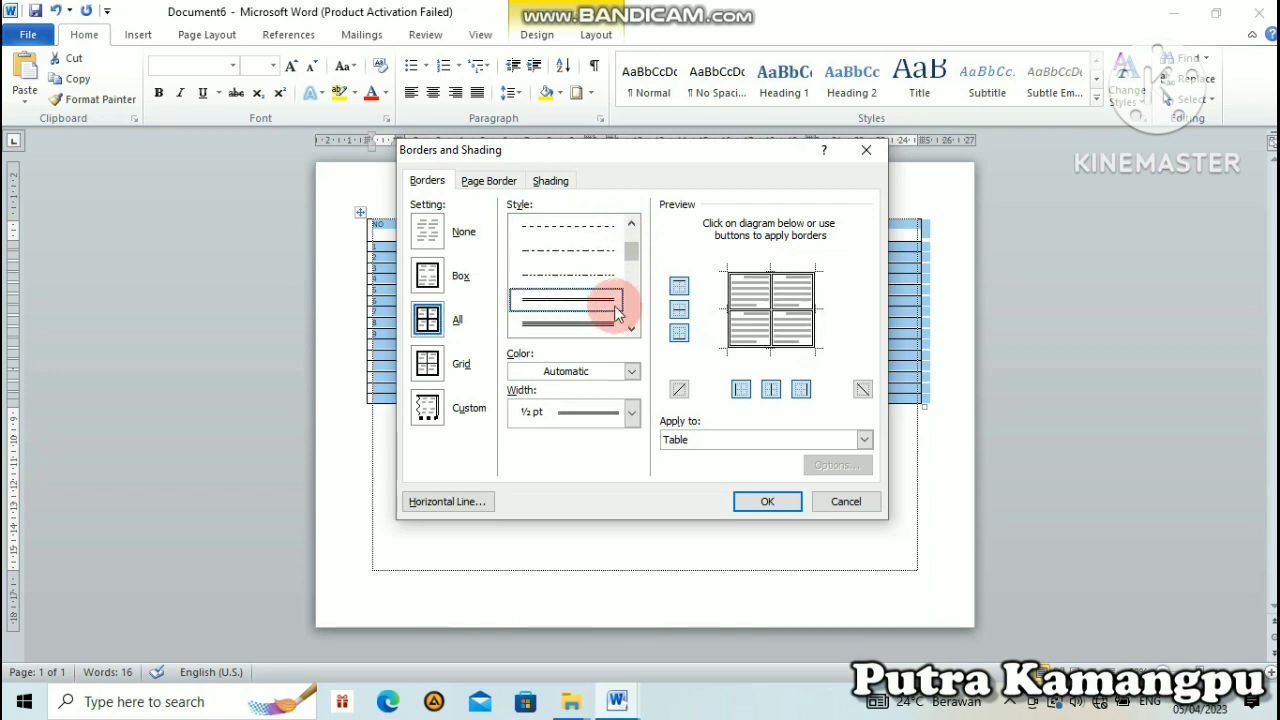
# Replace the table's inner horizontal borders with a single solid ½ pt line and apply the border settings
pyautogui.click(749, 310)
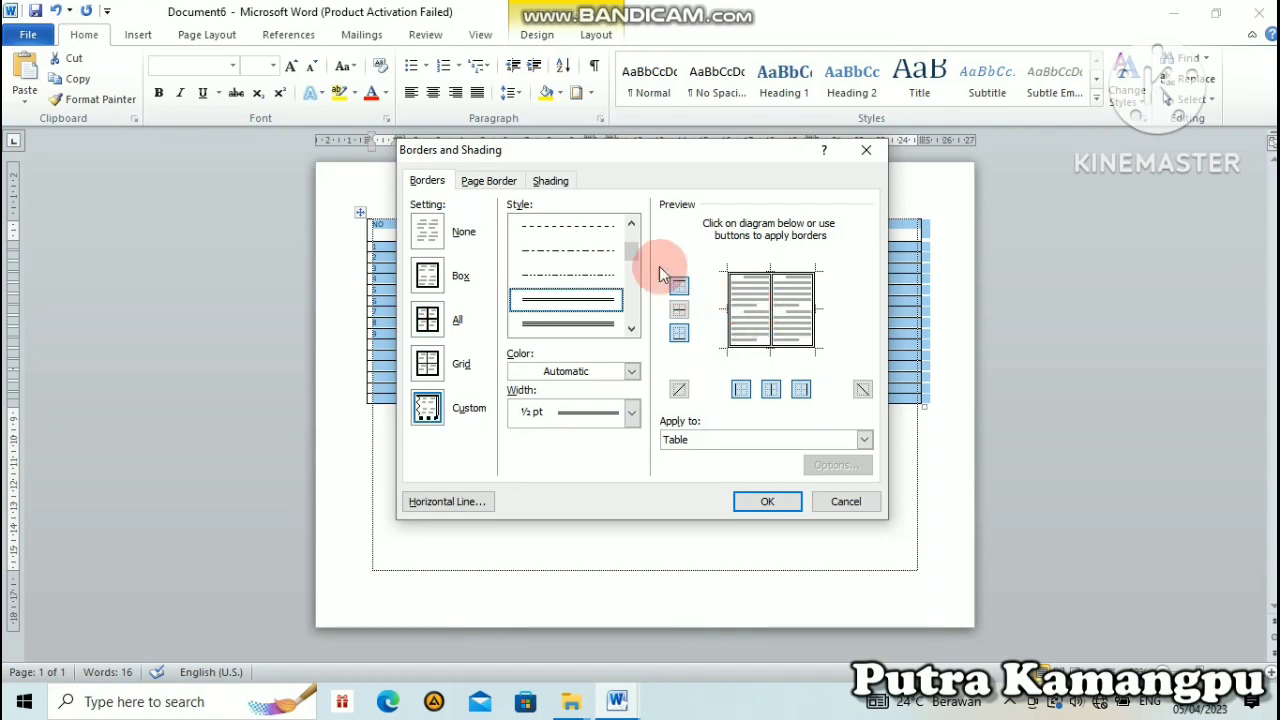
pyautogui.moveTo(630, 255); pyautogui.dragTo(629, 238)
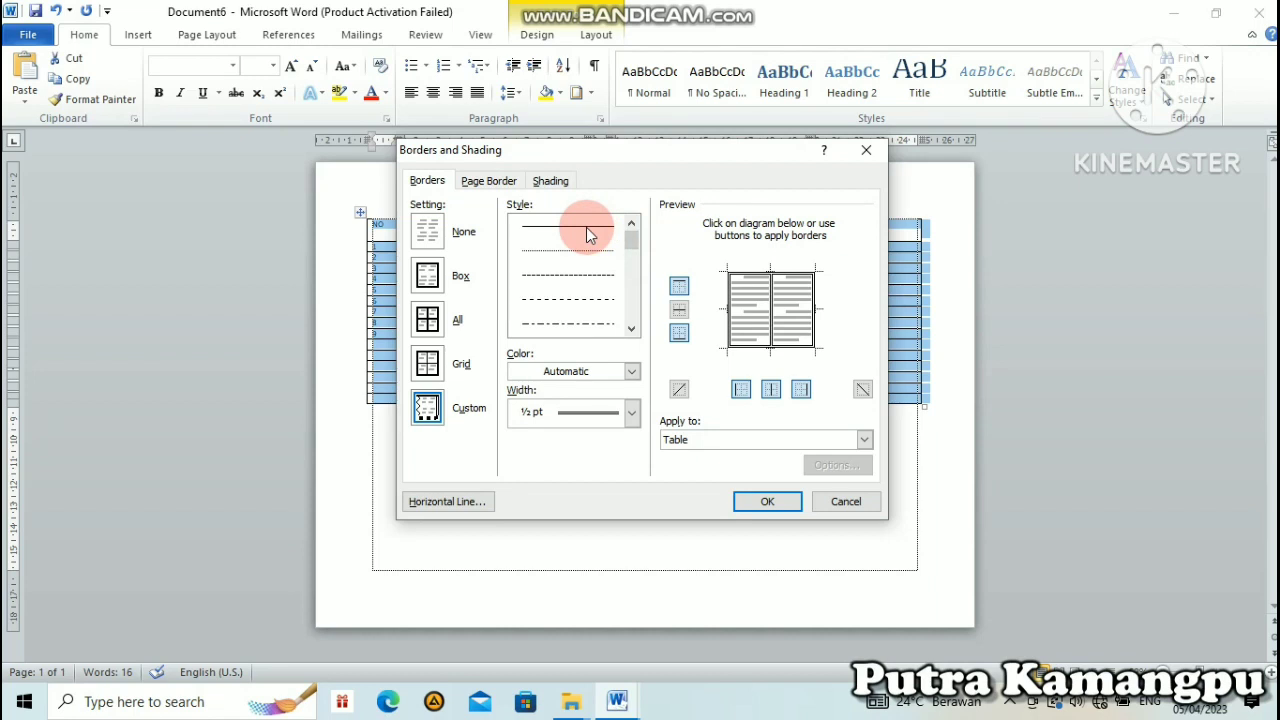
pyautogui.click(587, 234)
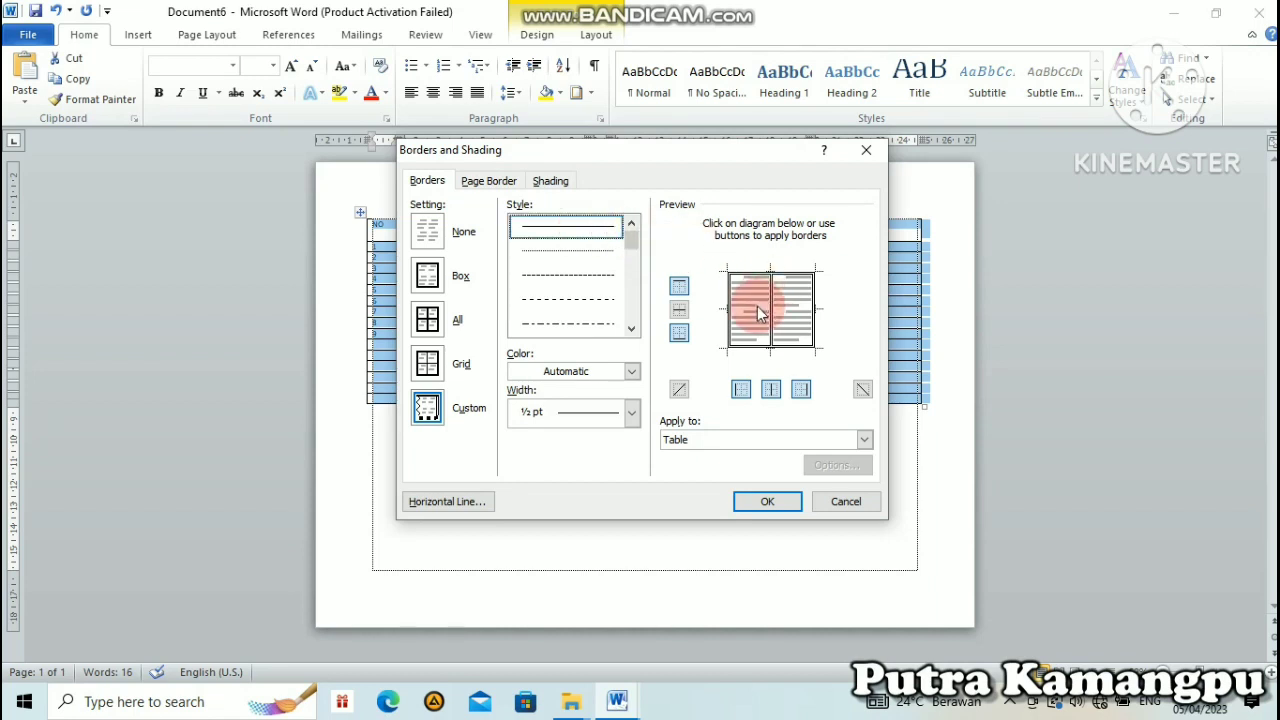
pyautogui.click(756, 313)
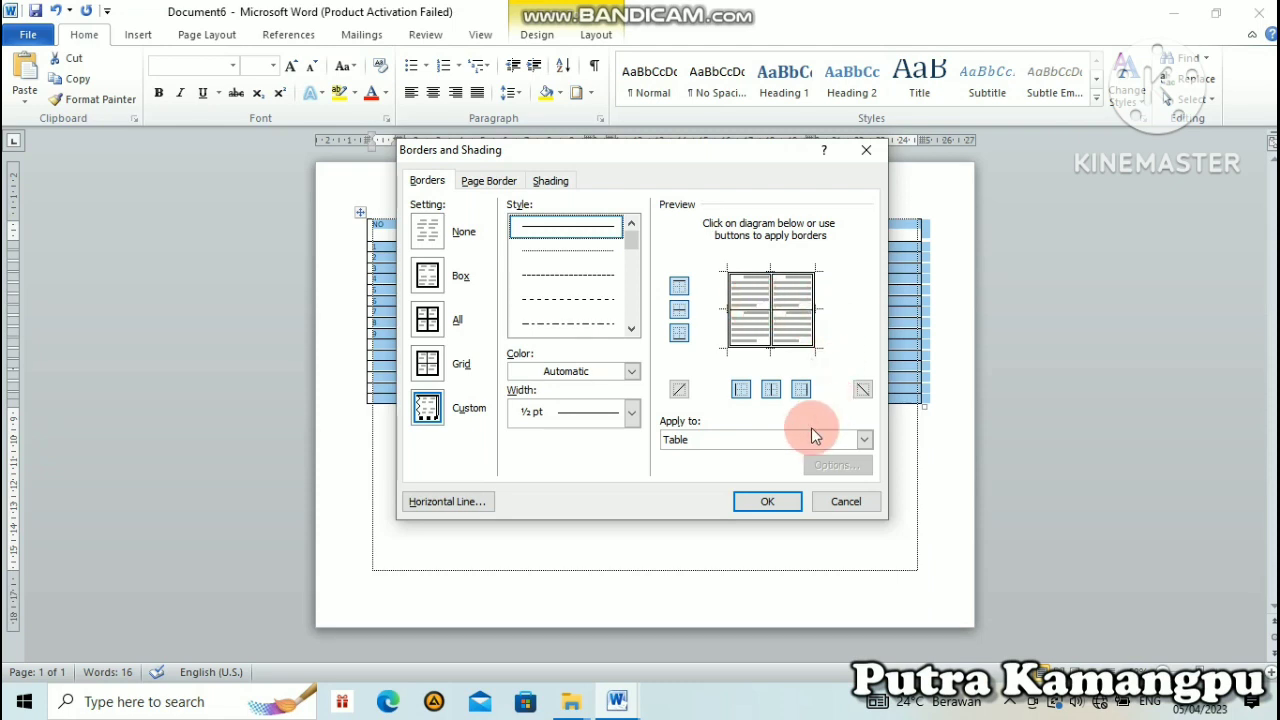
pyautogui.click(772, 502)
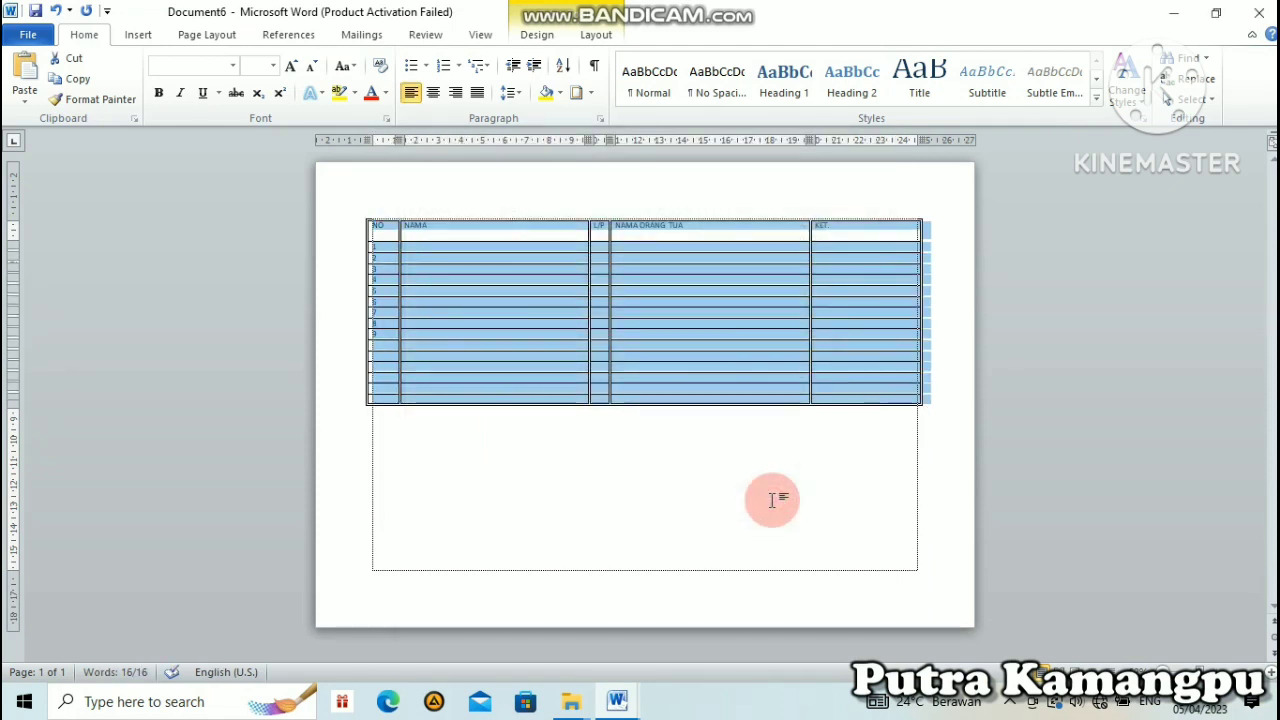
pyautogui.click(772, 500)
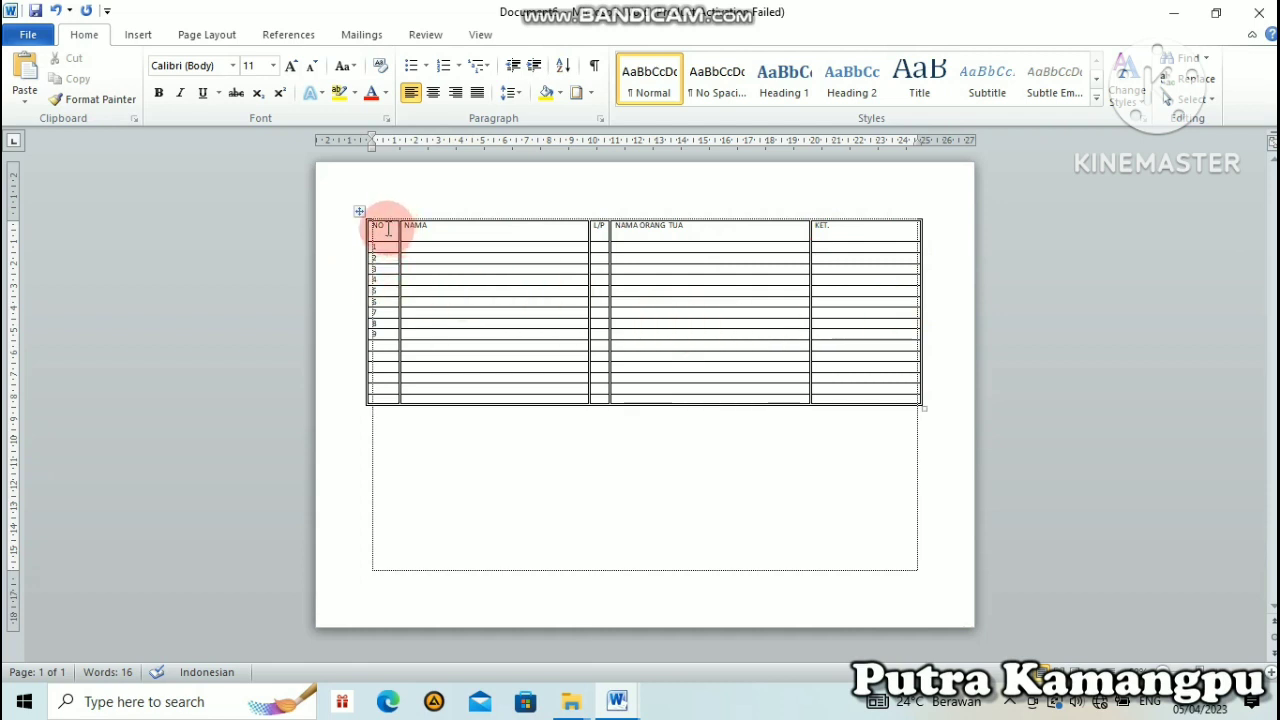
# Give the header row a ½ pt double-line bottom border
pyautogui.moveTo(384, 228); pyautogui.dragTo(829, 236)
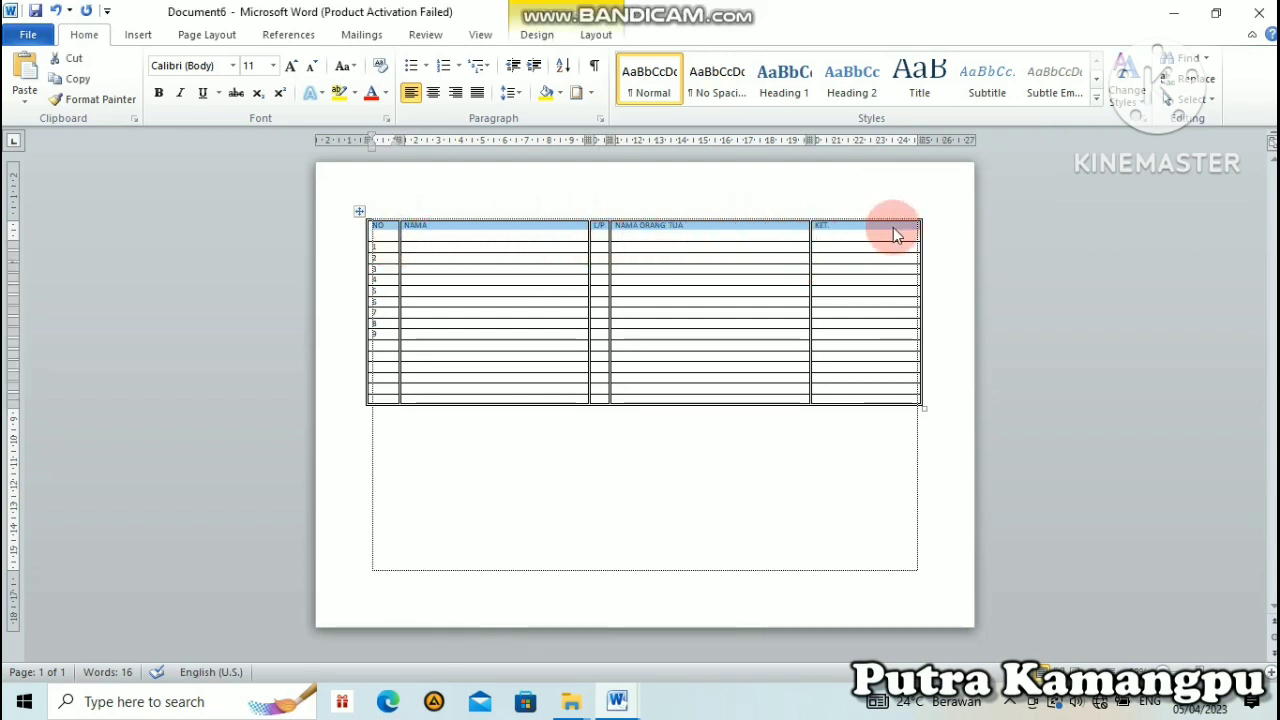
pyautogui.click(590, 94)
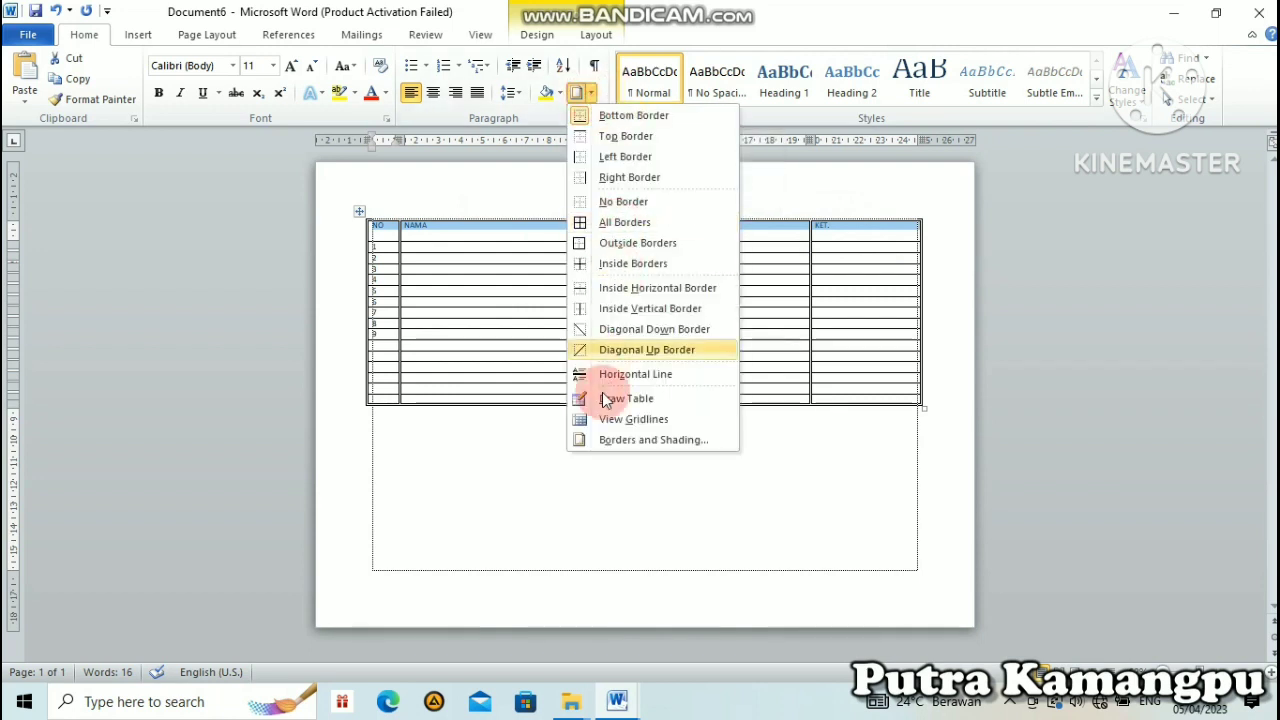
pyautogui.click(619, 441)
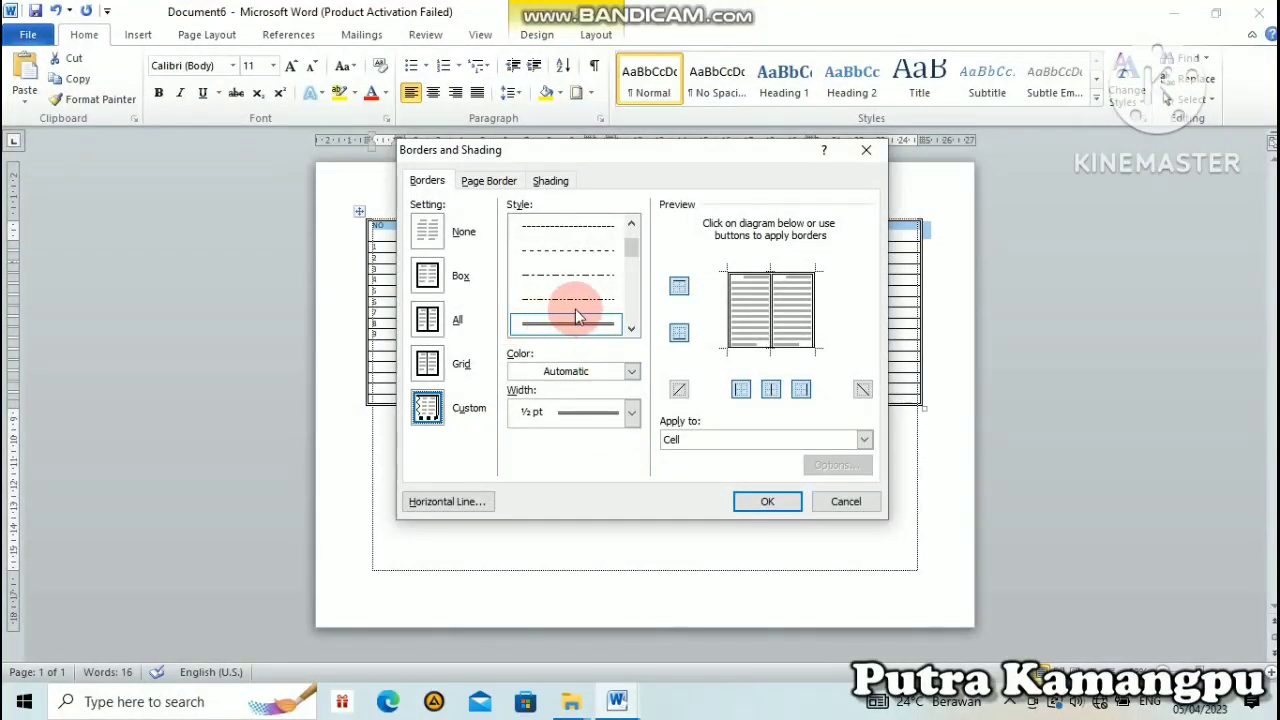
pyautogui.moveTo(627, 329); pyautogui.dragTo(523, 337)
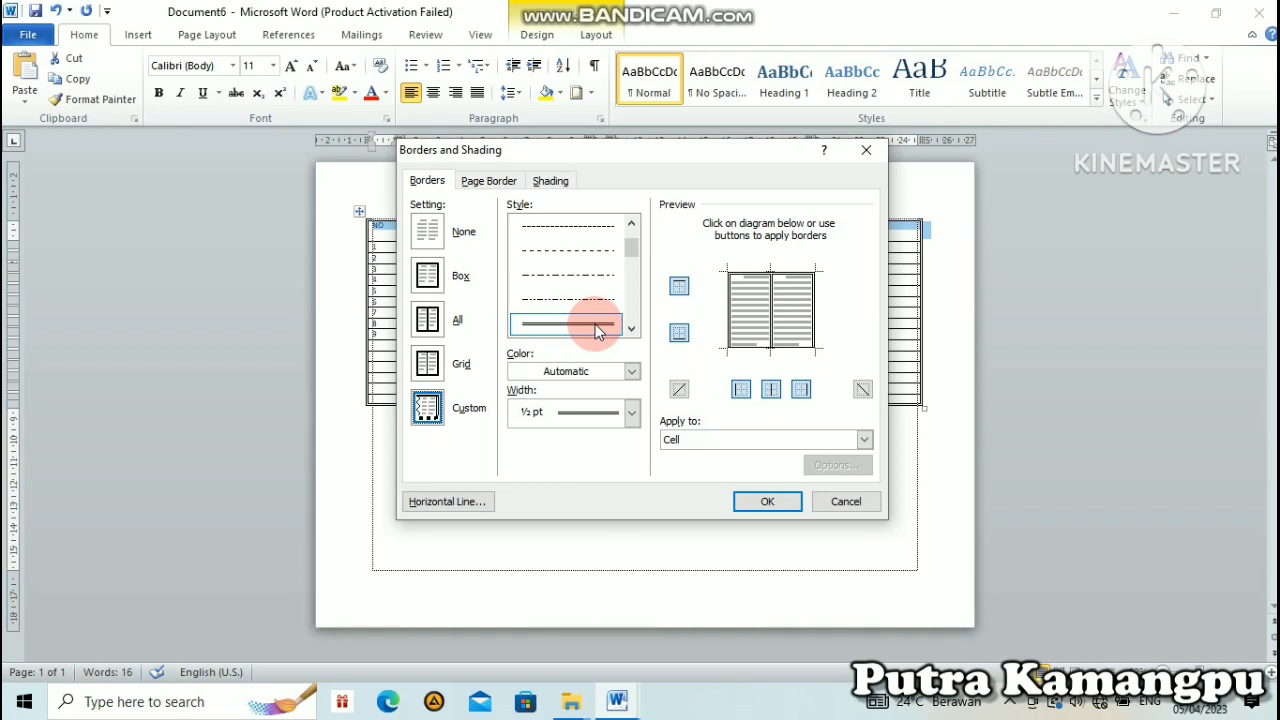
pyautogui.click(756, 348)
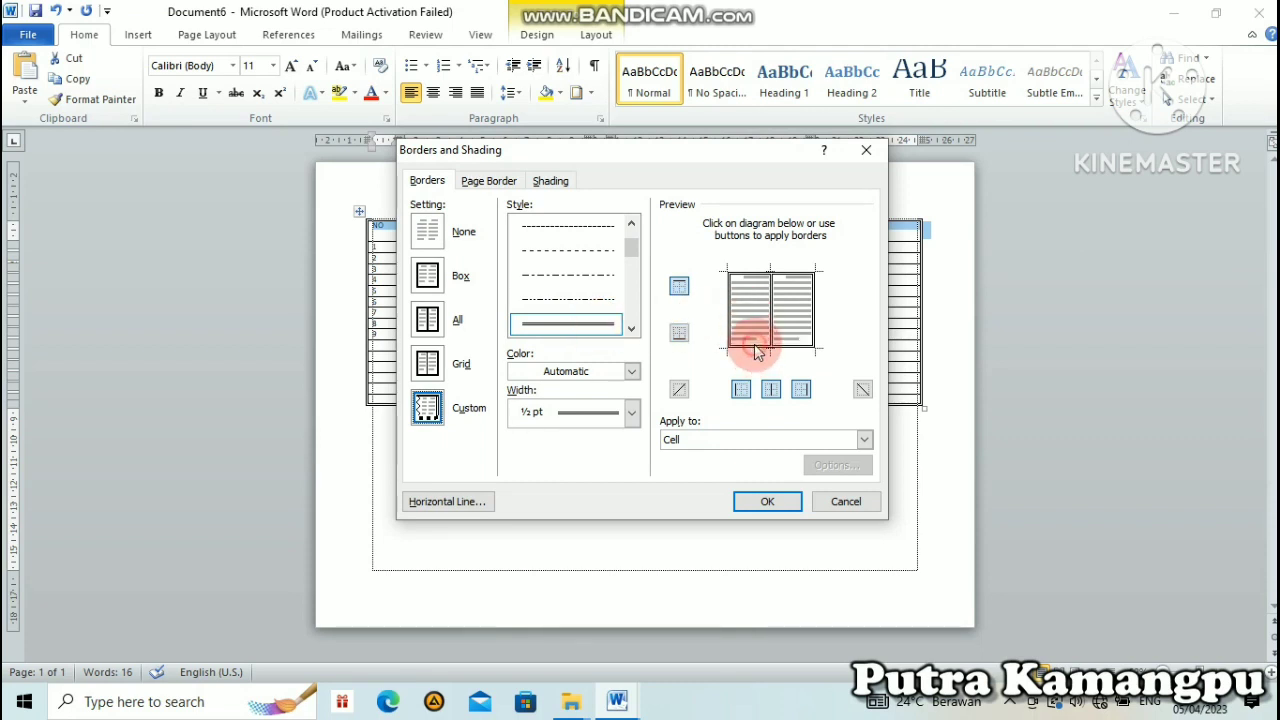
pyautogui.click(768, 501)
pyautogui.click(694, 451)
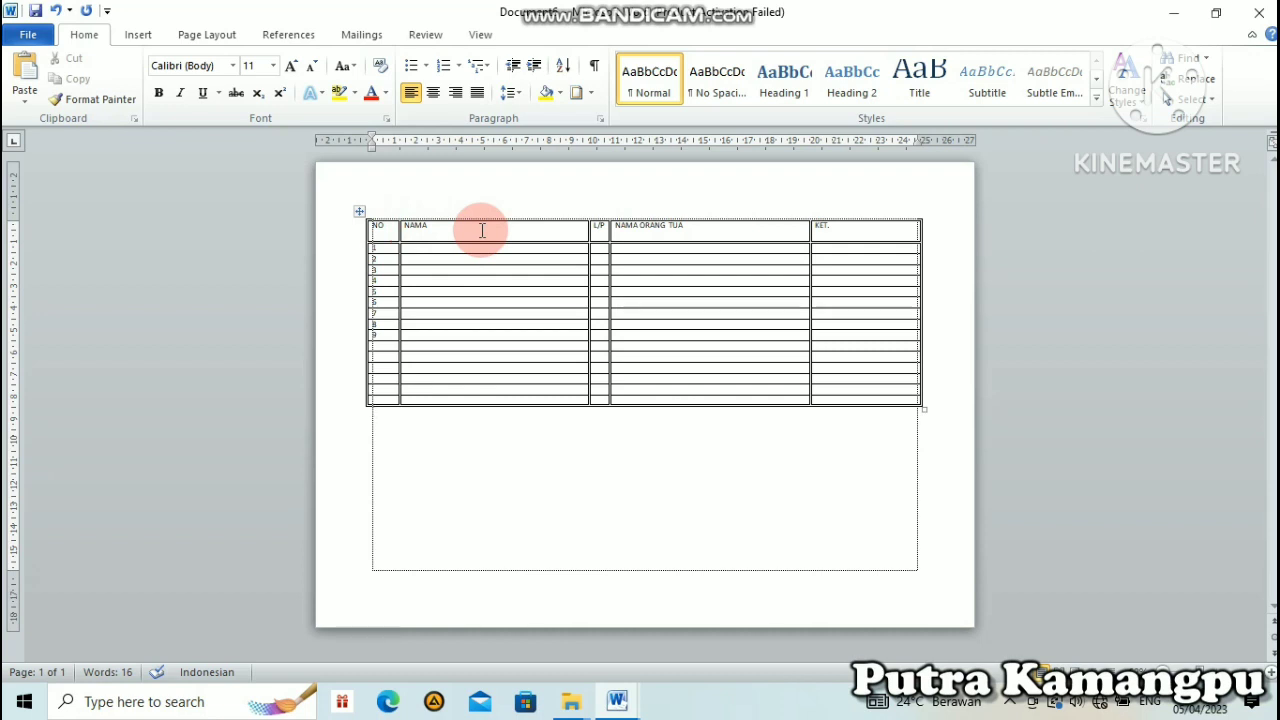
# Center the header row's text horizontally and vertically in its cells
pyautogui.moveTo(388, 228); pyautogui.dragTo(842, 231)
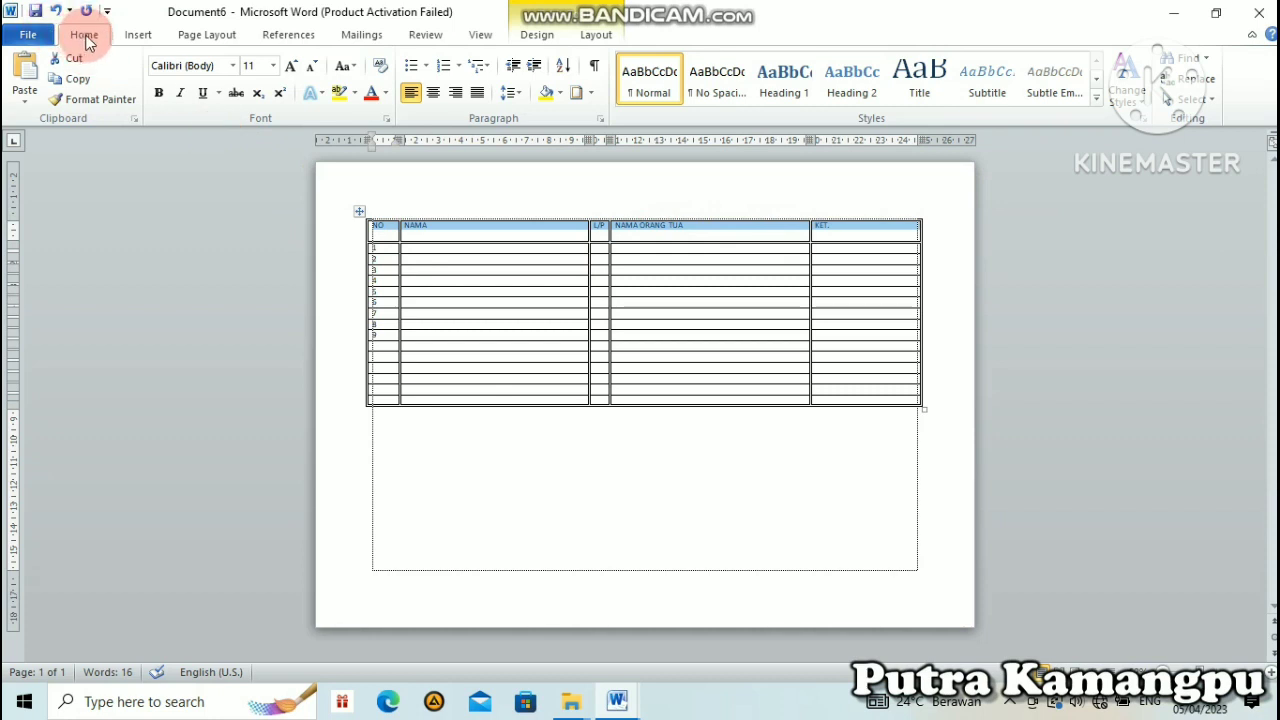
pyautogui.click(433, 93)
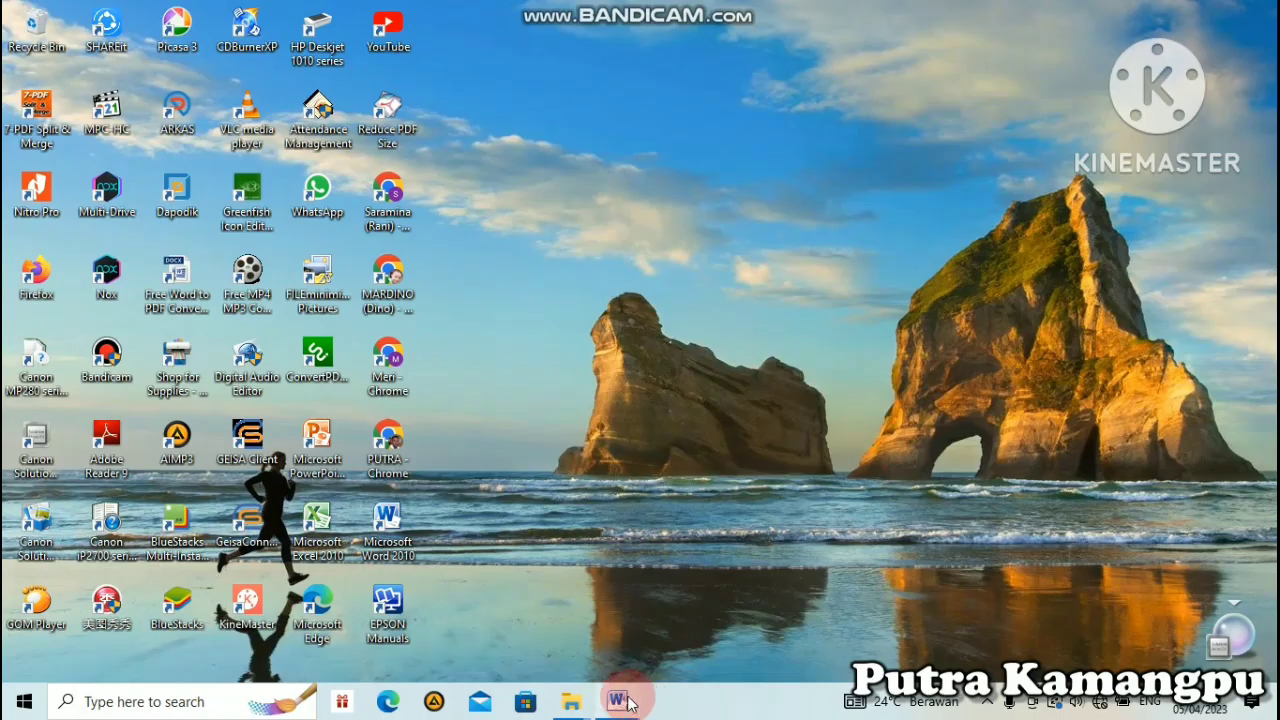
pyautogui.click(628, 703)
pyautogui.click(800, 642)
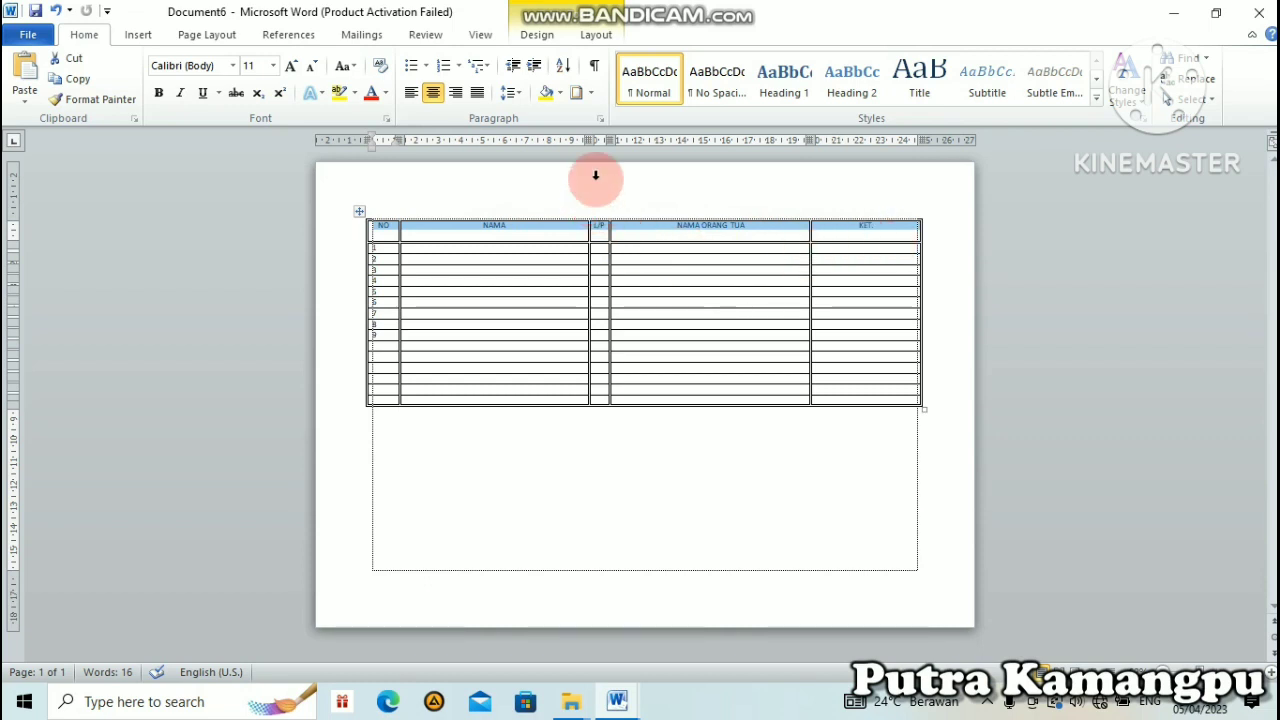
pyautogui.click(594, 35)
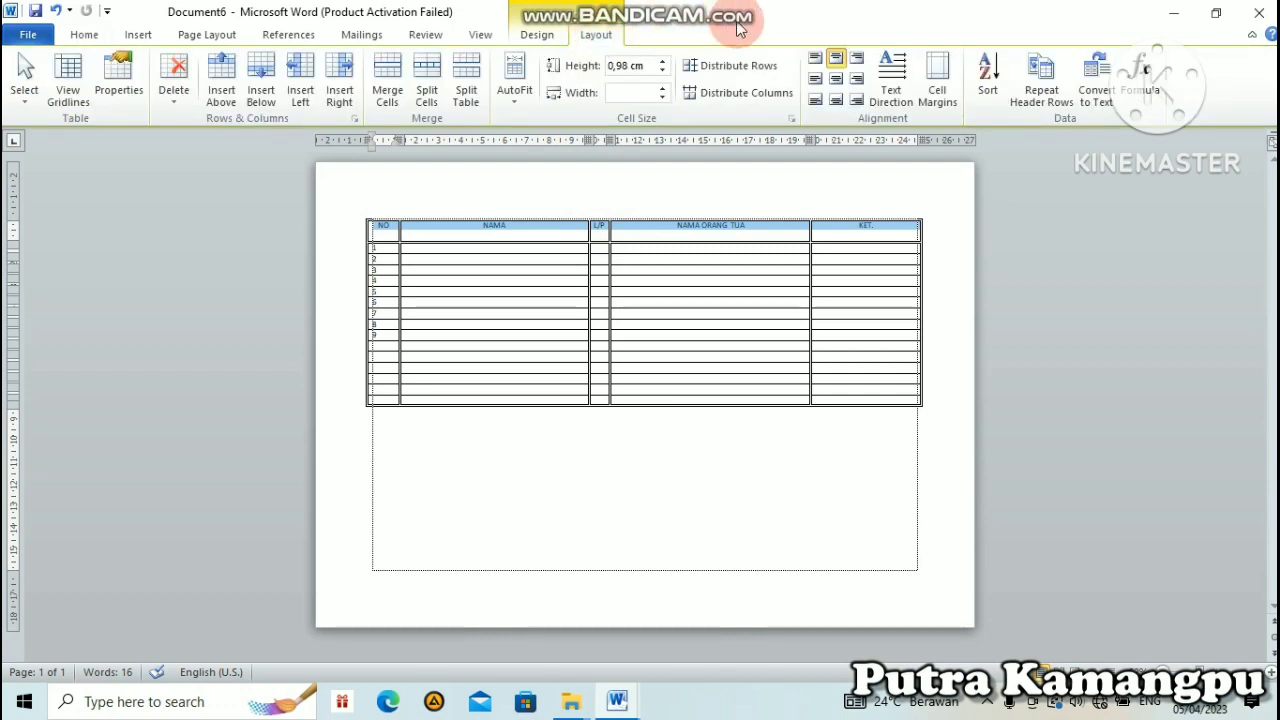
pyautogui.click(838, 82)
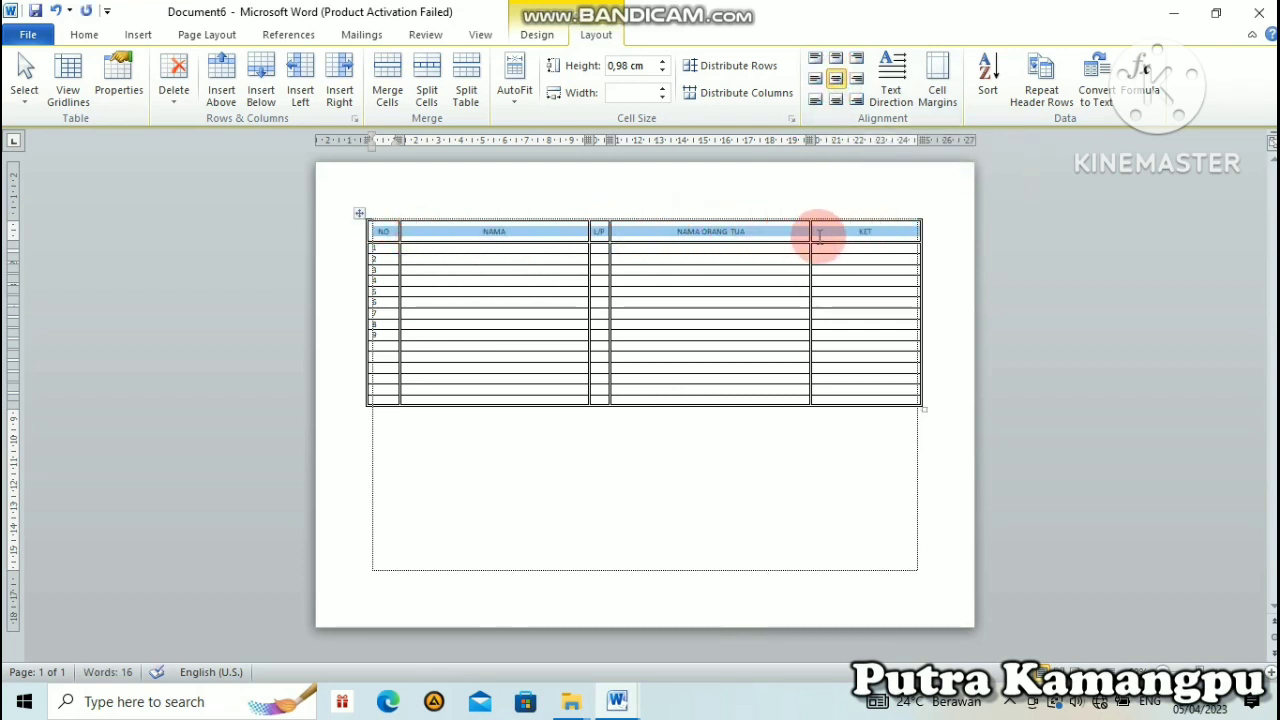
pyautogui.click(678, 312)
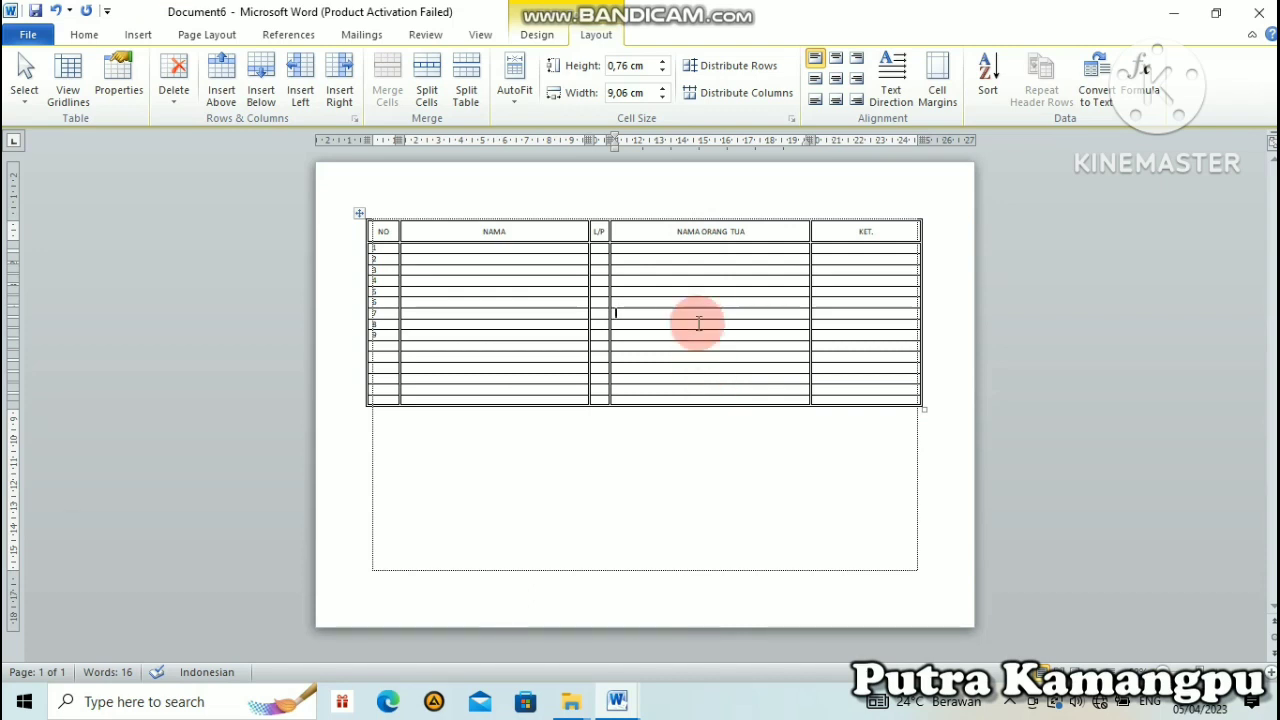
# Use Draw Table to split the NAMA ORANG TUA column into two with a vertical single line through all rows below the heading
pyautogui.click(703, 270)
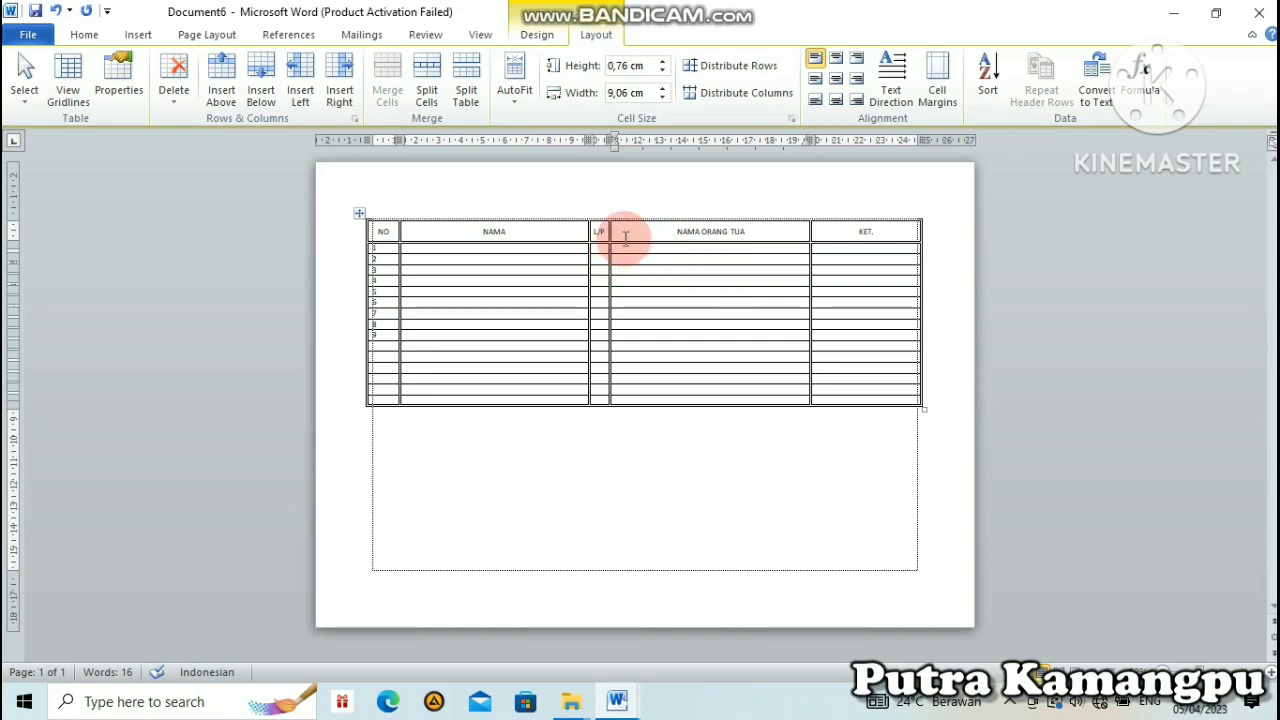
pyautogui.click(542, 35)
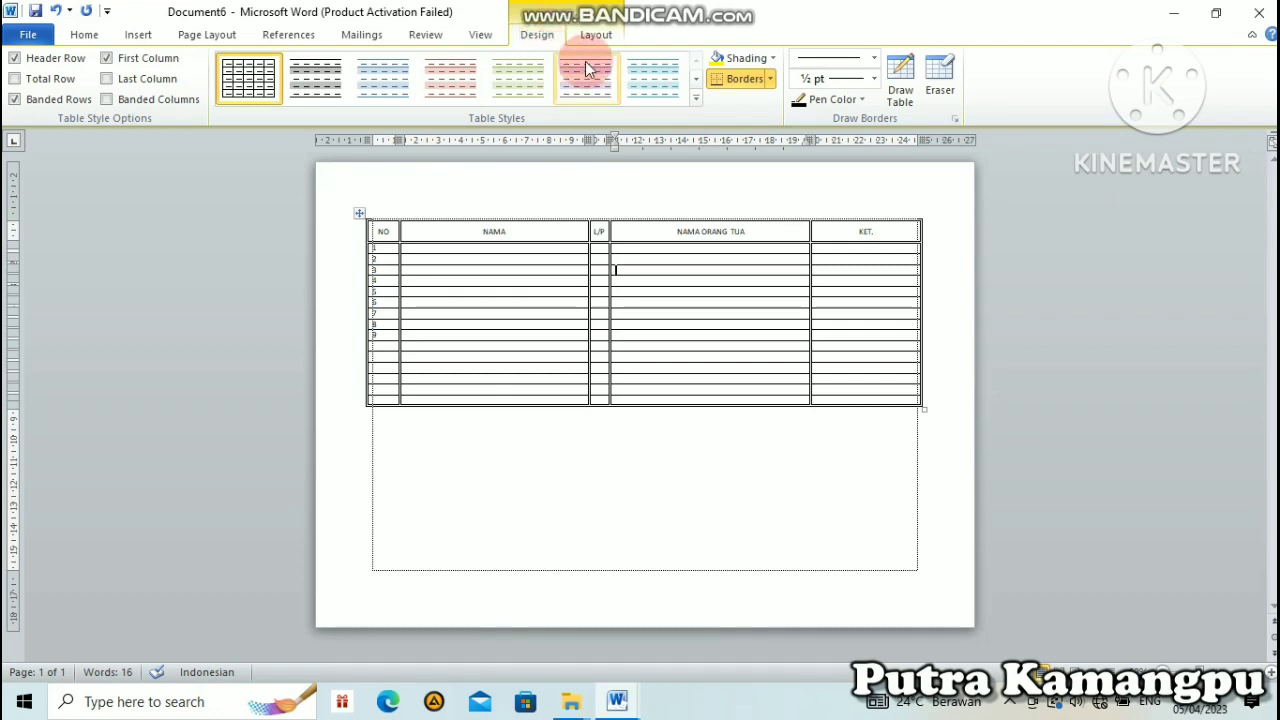
pyautogui.click(901, 86)
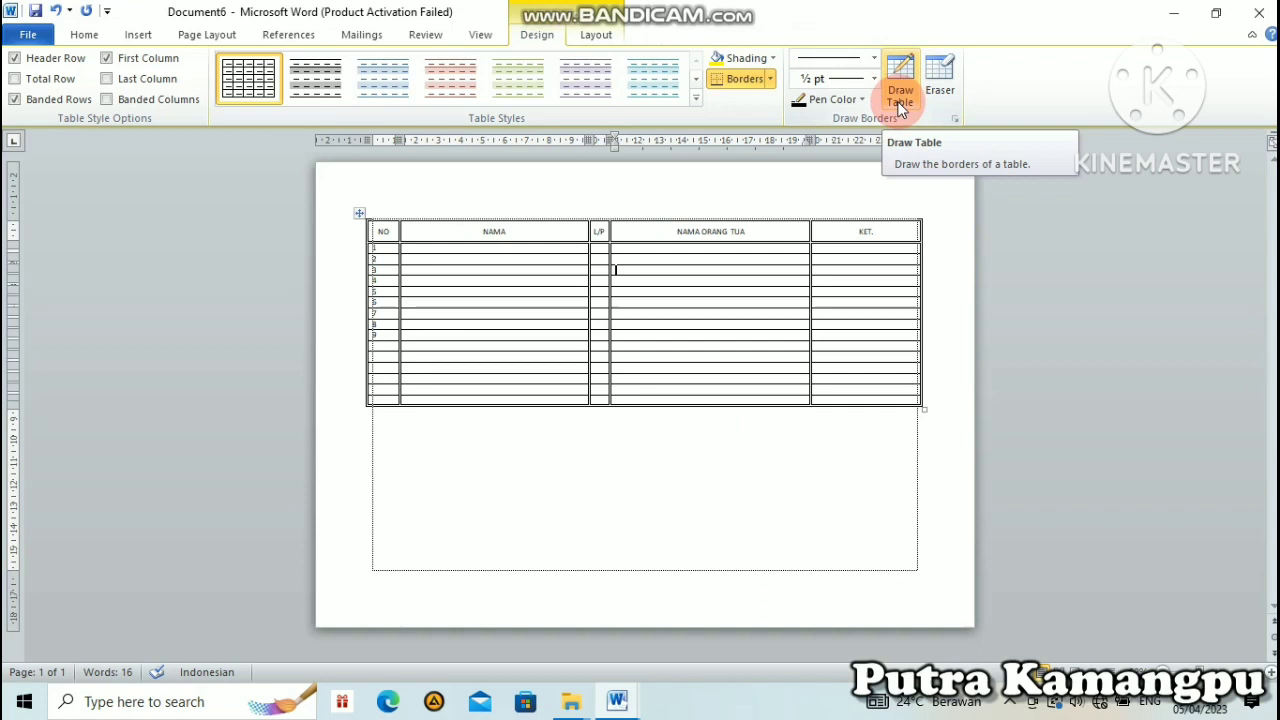
pyautogui.click(908, 96)
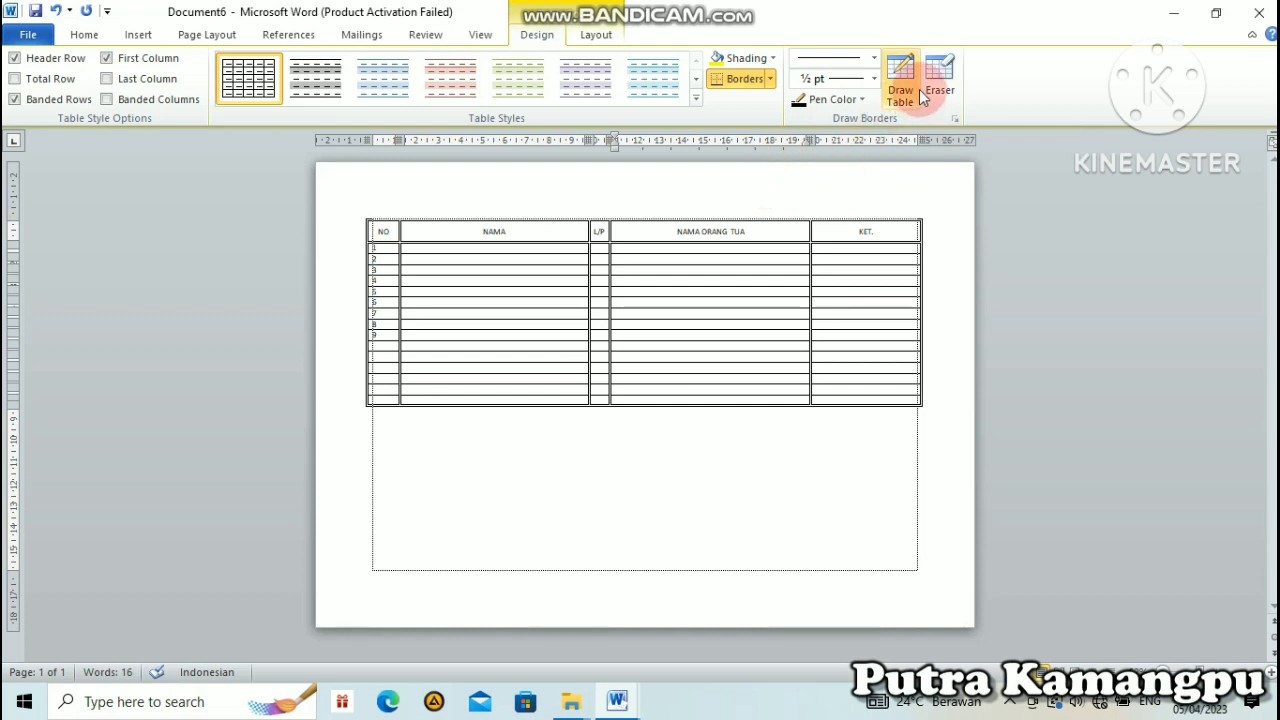
pyautogui.click(905, 92)
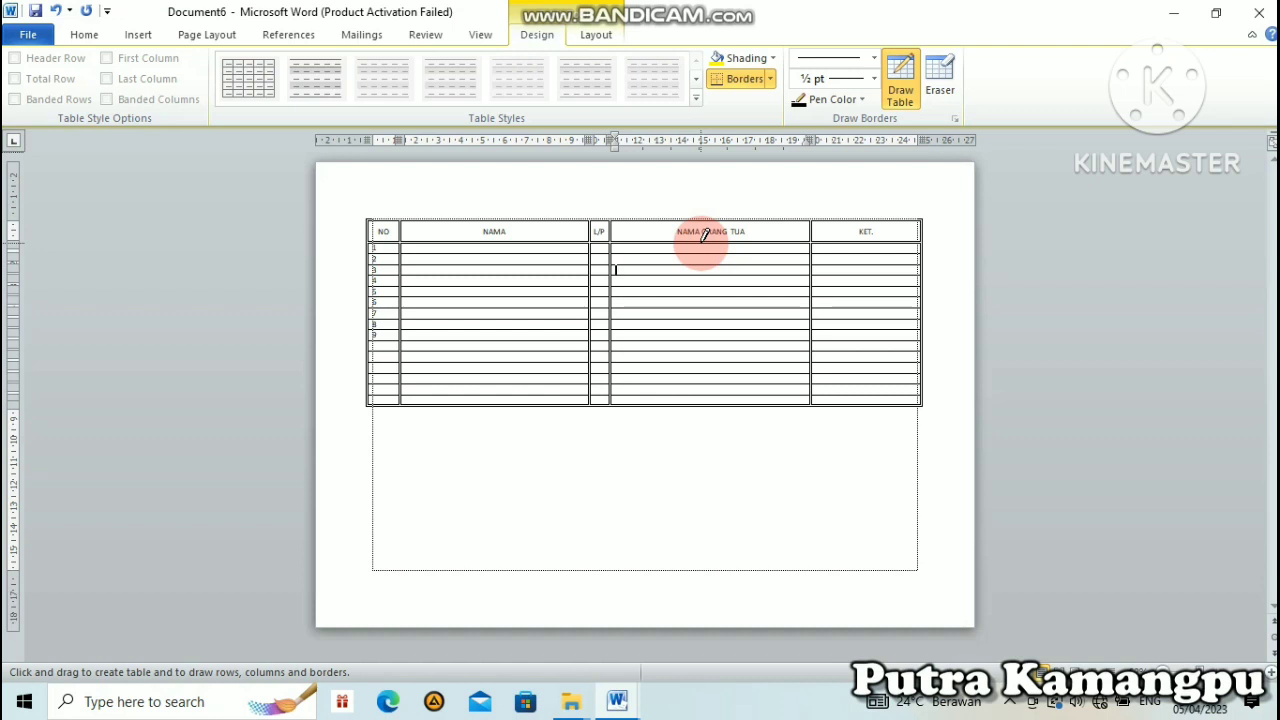
pyautogui.moveTo(704, 235); pyautogui.dragTo(704, 236)
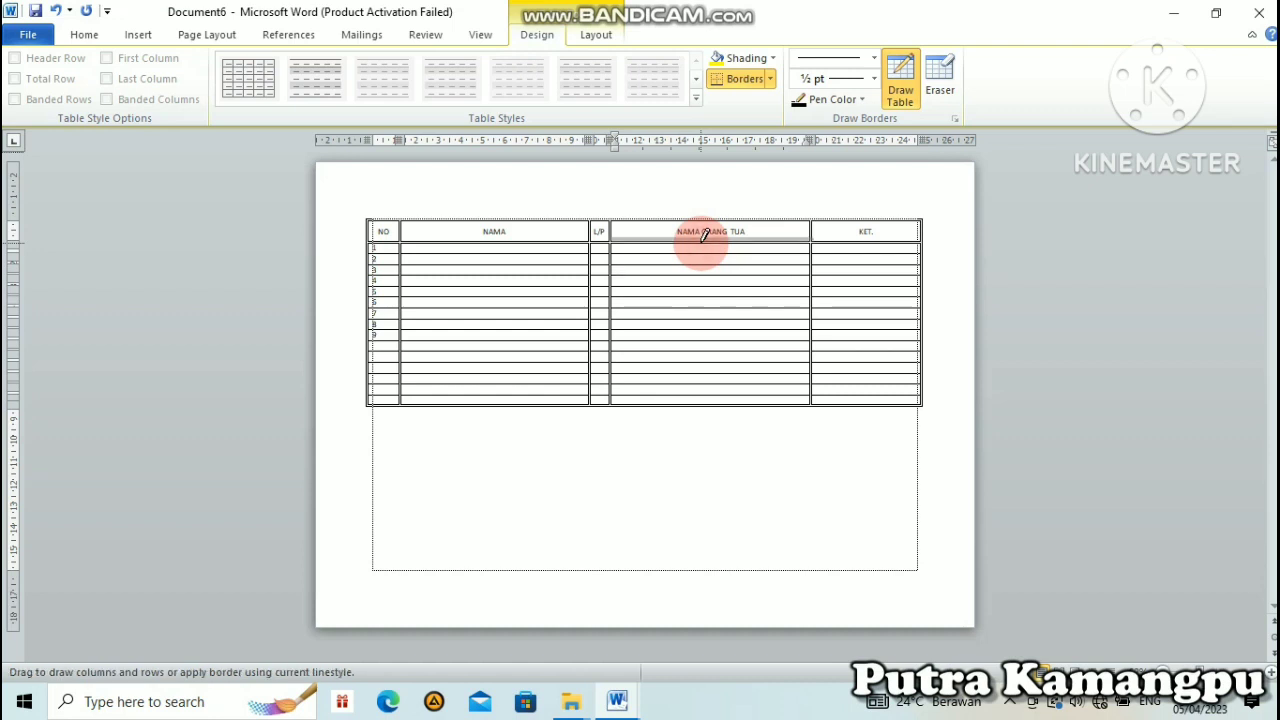
pyautogui.moveTo(704, 235); pyautogui.dragTo(706, 397)
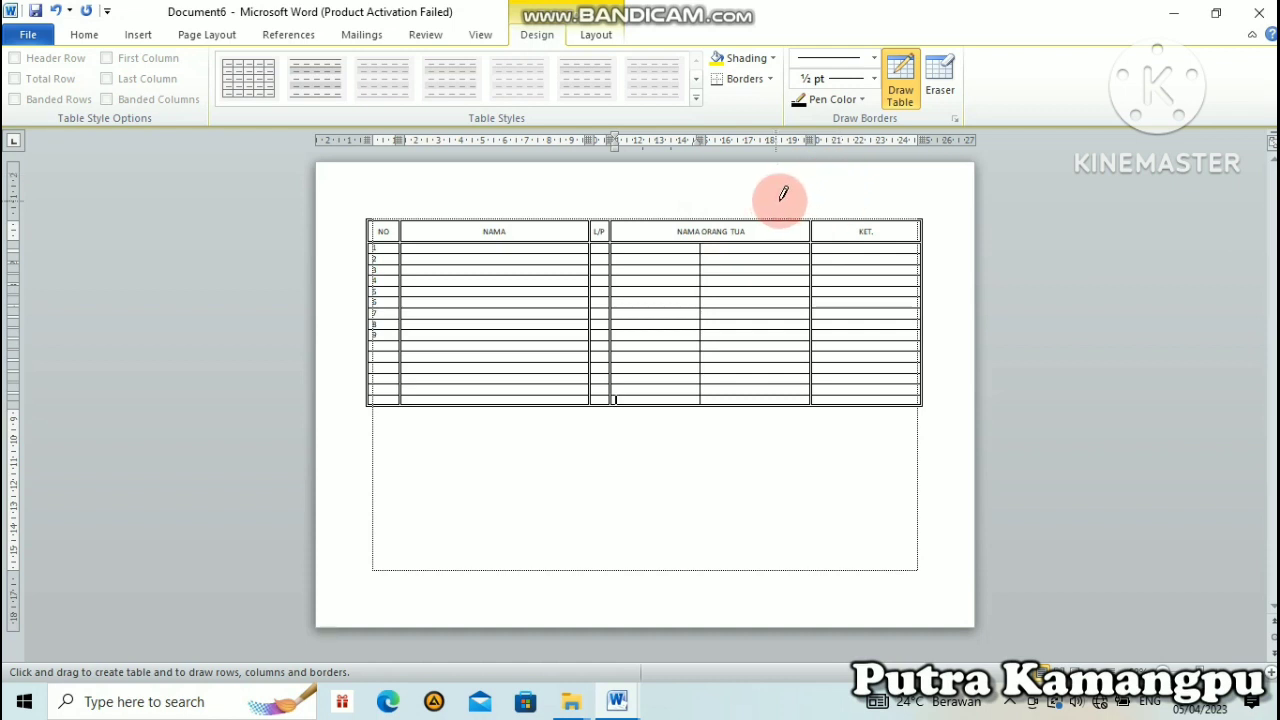
pyautogui.click(900, 78)
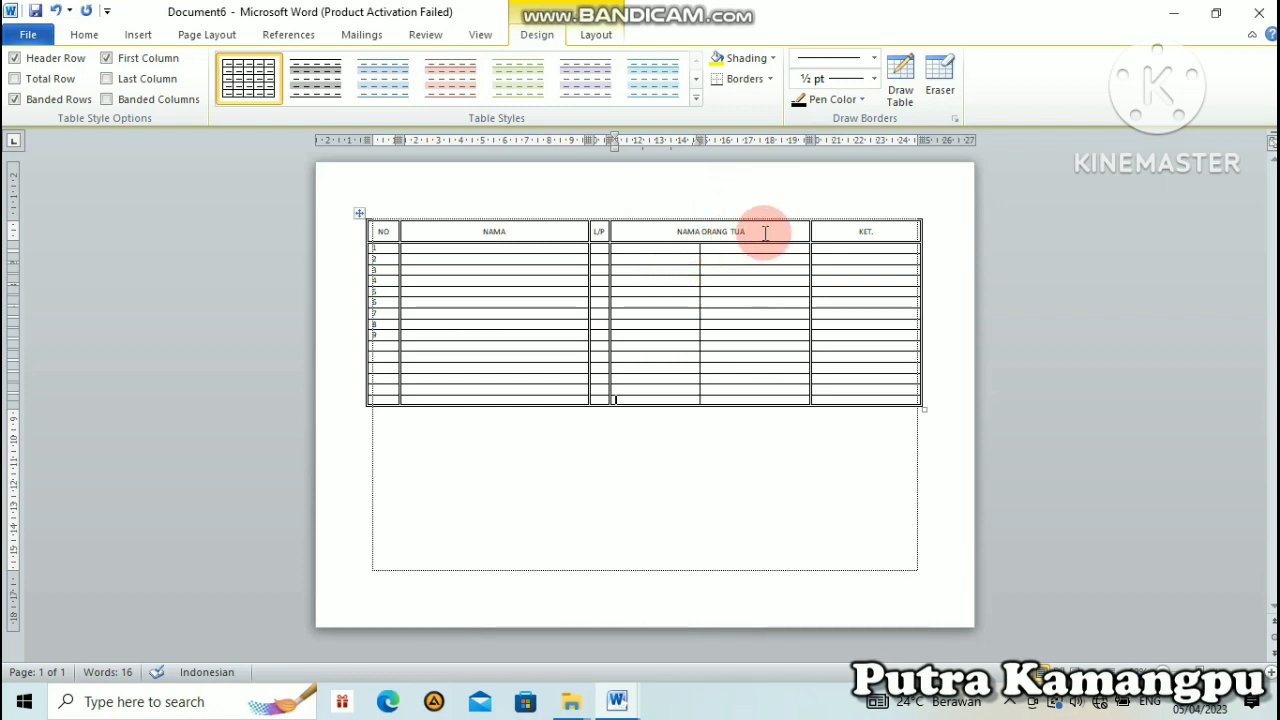
# Enter the subheadings AYAH and IBU in the first row beneath NAMA ORANG TUA
pyautogui.click(640, 253)
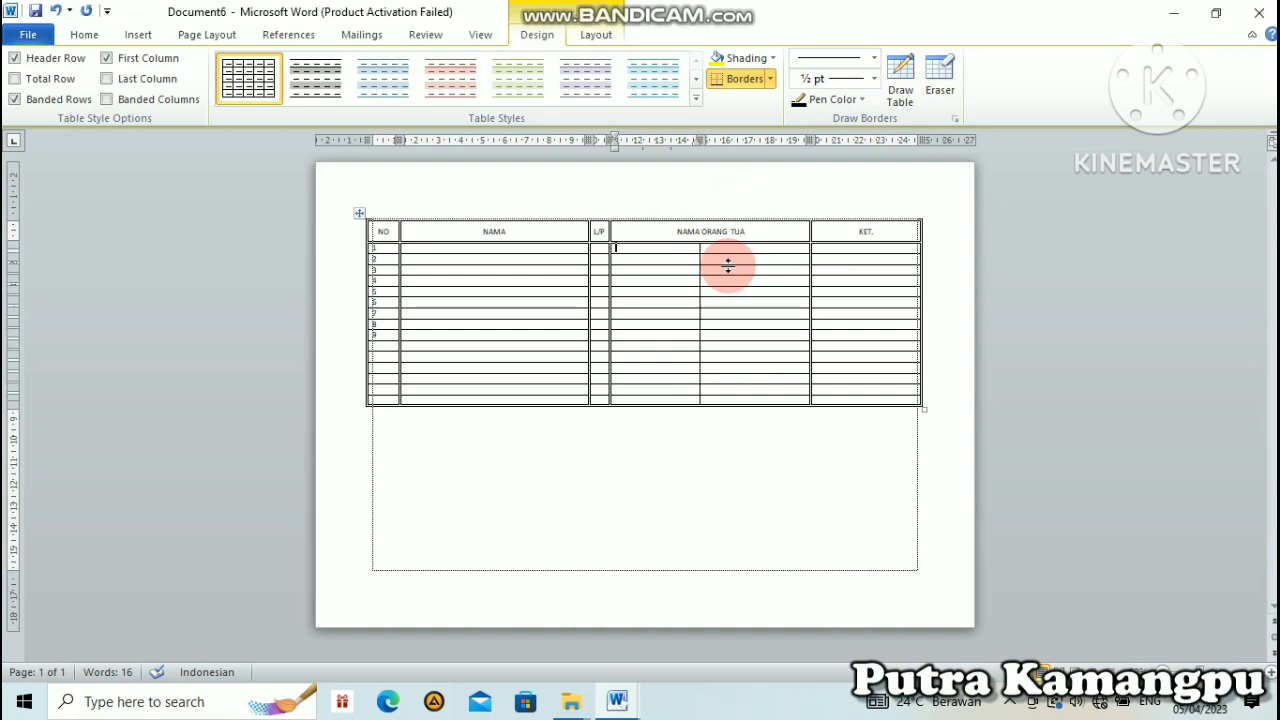
pyautogui.write('AYAH')
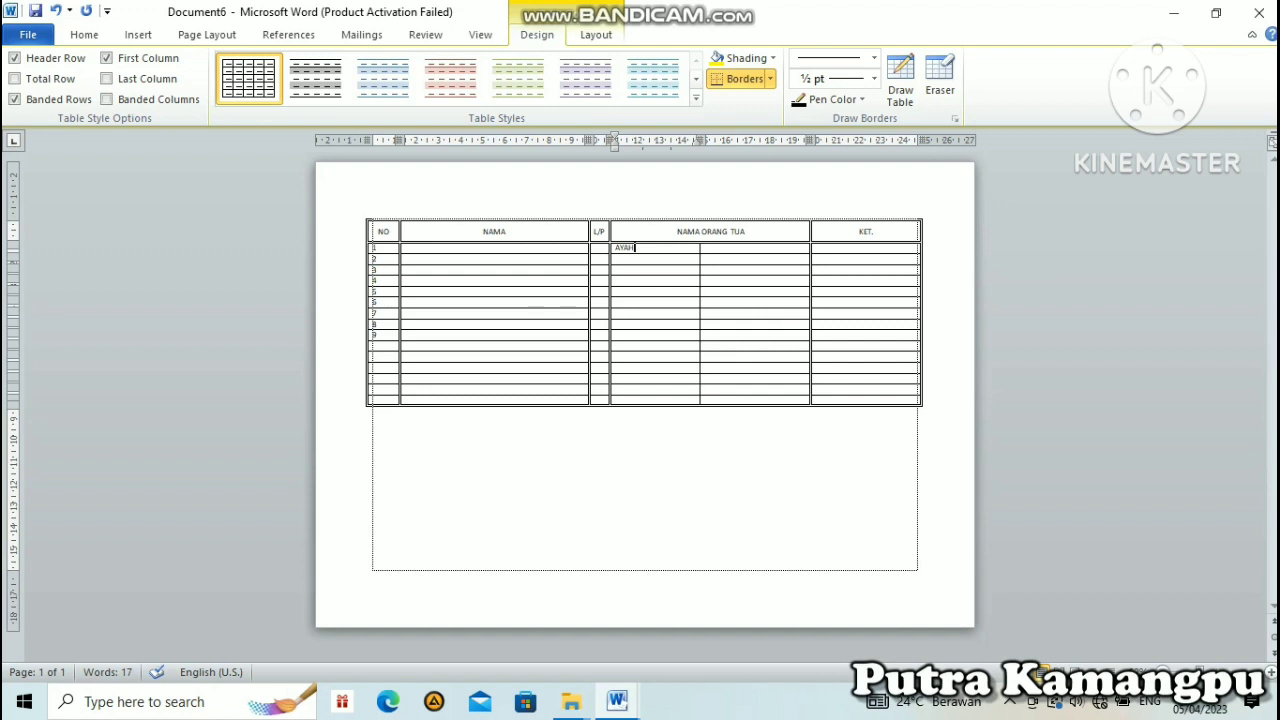
pyautogui.click(727, 262)
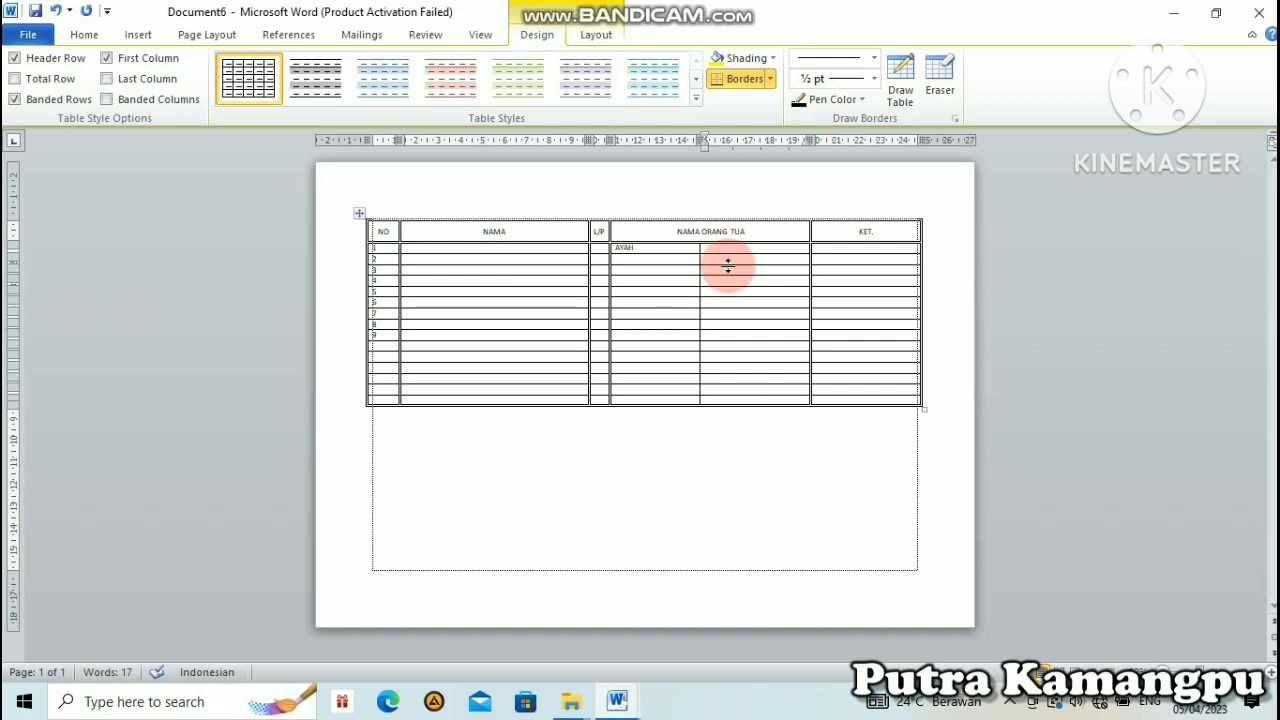
pyautogui.write('IBU')
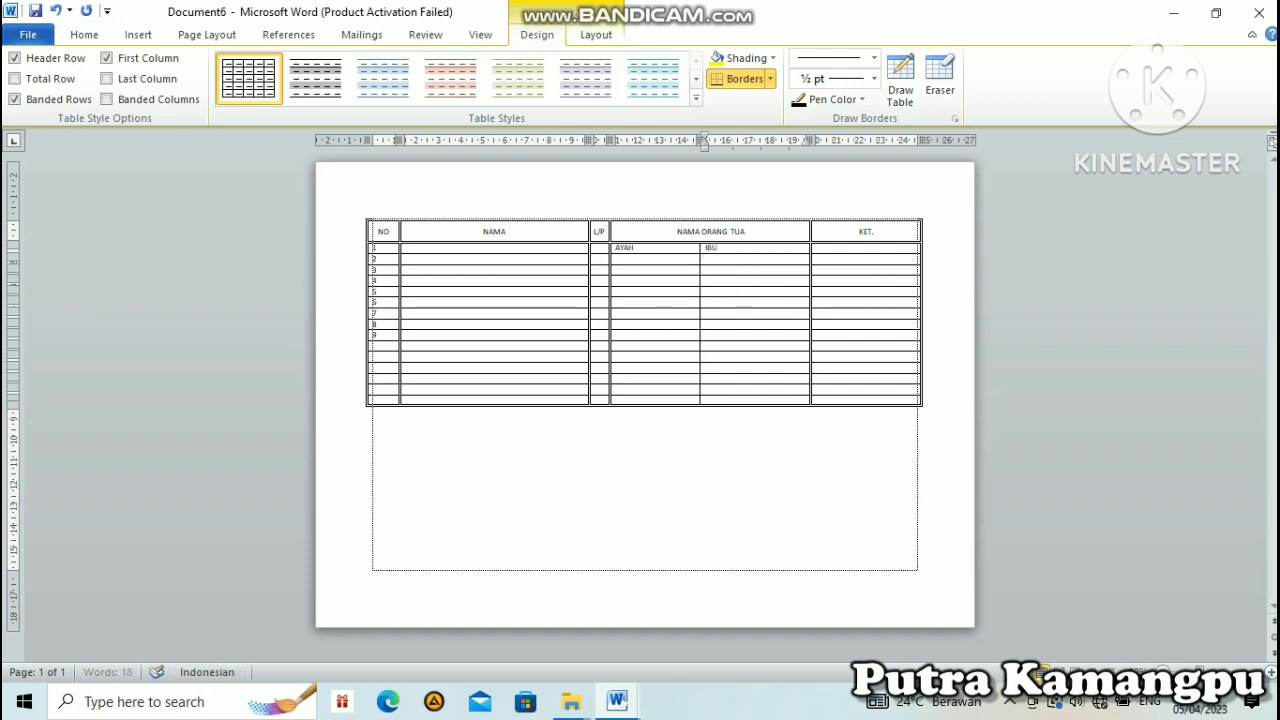
pyautogui.click(772, 280)
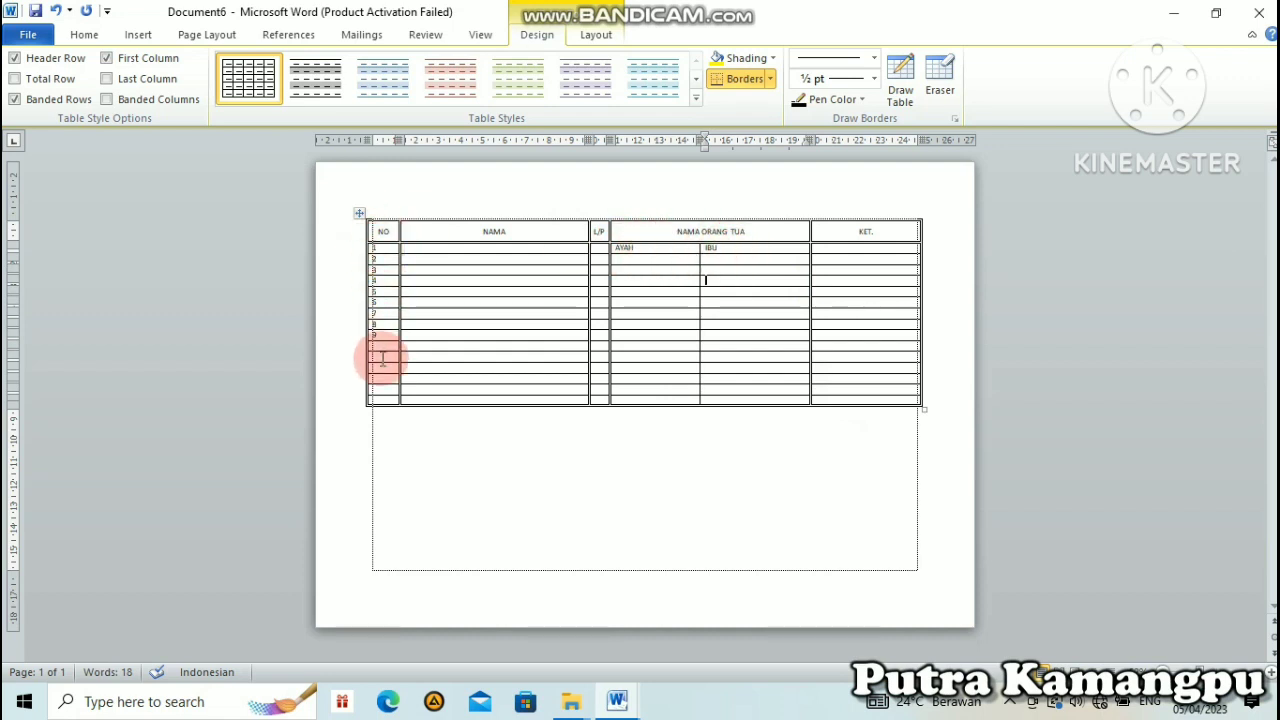
# Move the row numbers 1 to 9 in the NO column down one row, leaving the cell below the heading empty
pyautogui.moveTo(372, 245); pyautogui.dragTo(371, 337)
pyautogui.hotkey('ctrl', 'c')
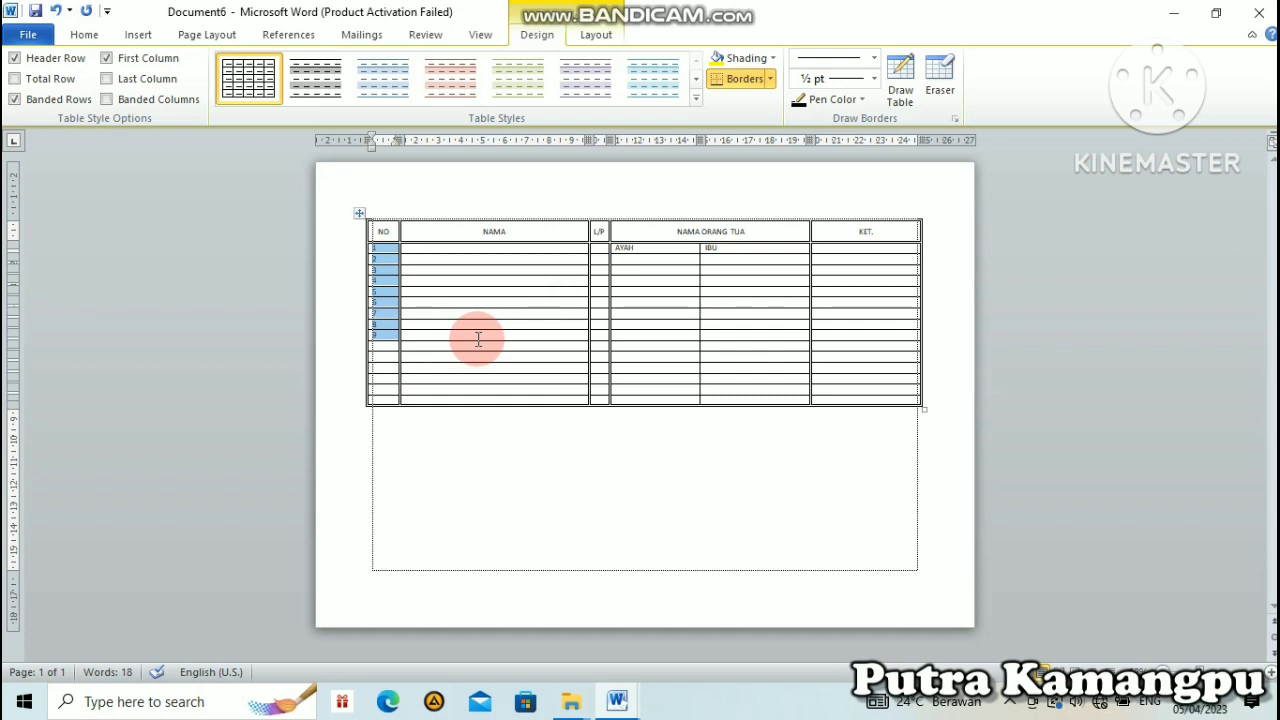
pyautogui.press('Delete')
pyautogui.click(386, 261)
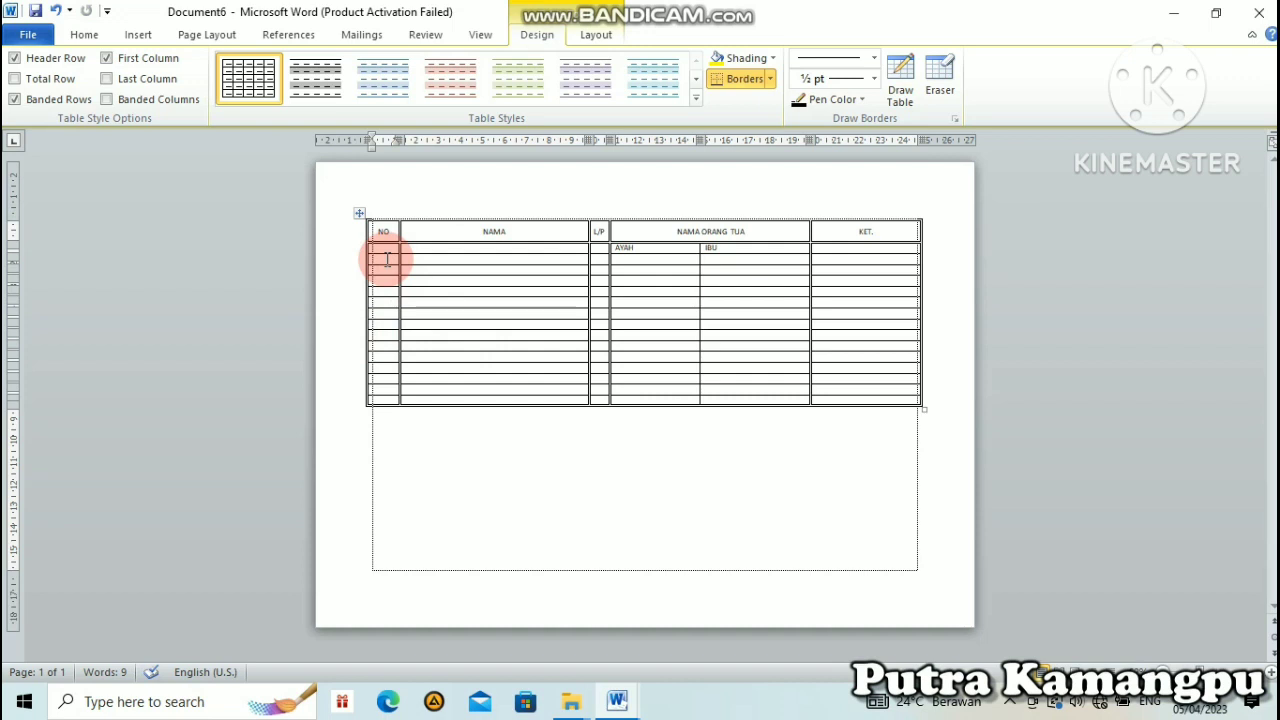
pyautogui.hotkey('ctrl', 'v')
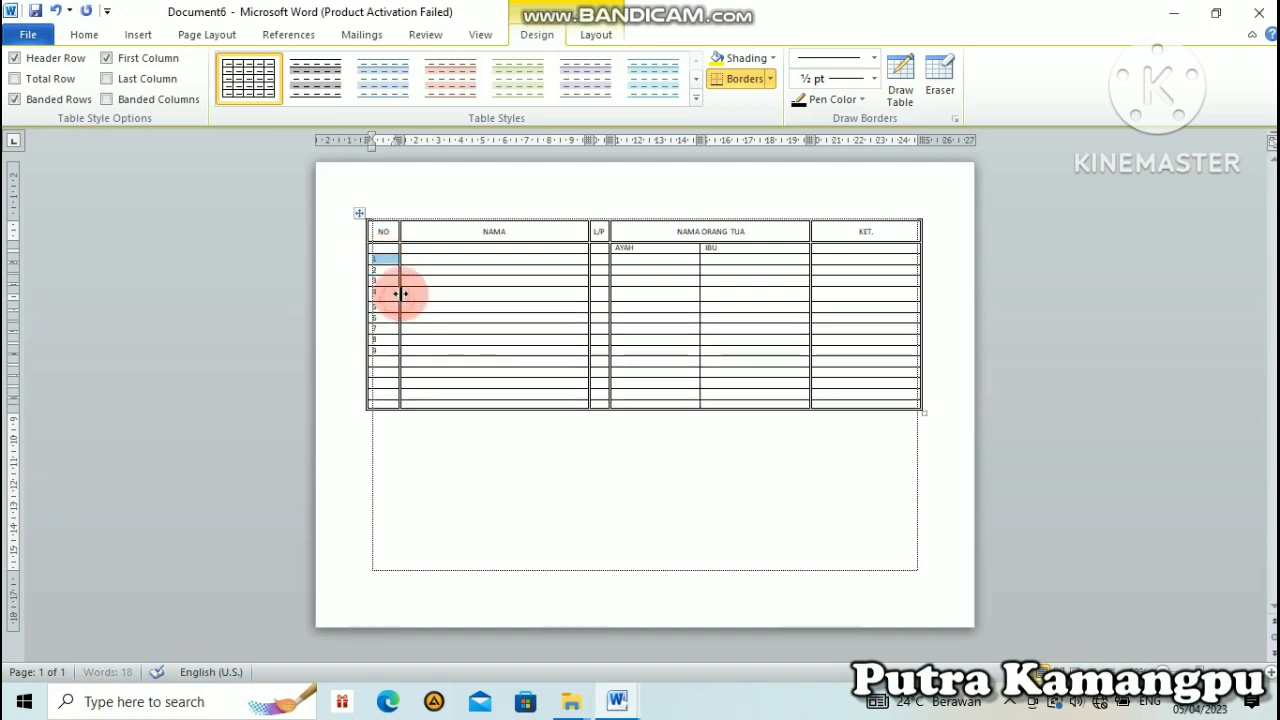
pyautogui.click(446, 279)
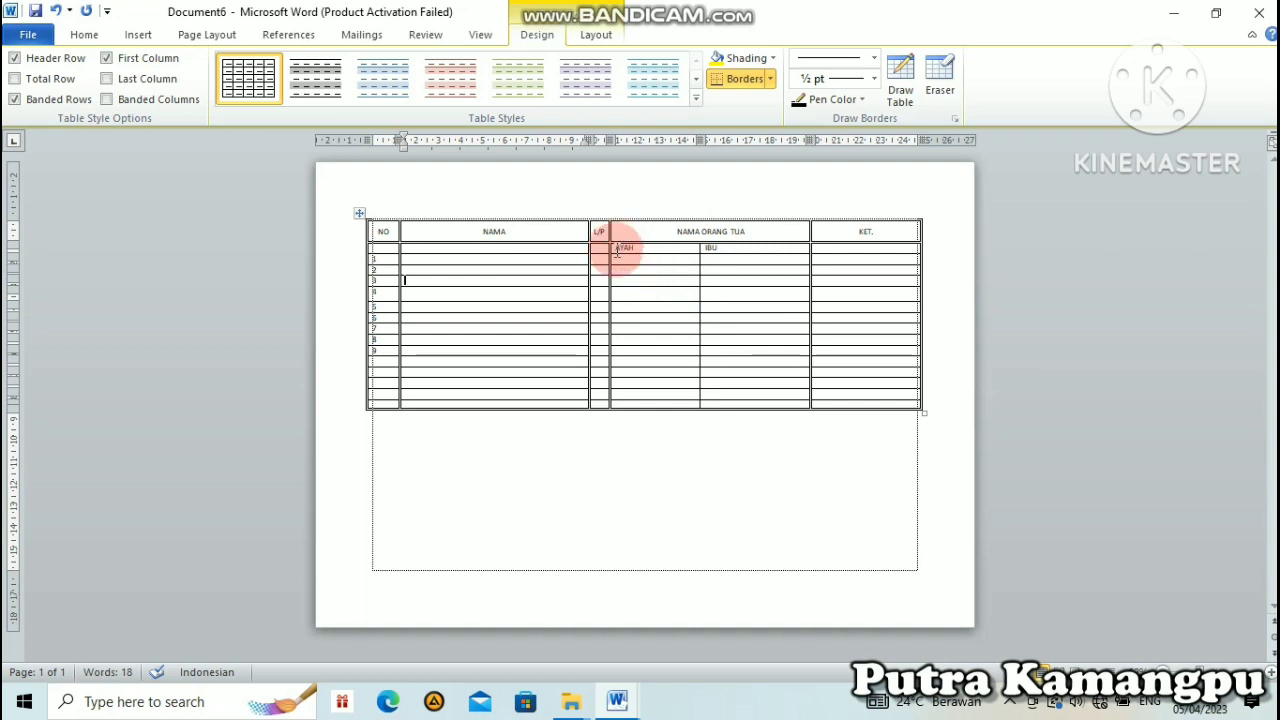
# Center the AYAH and IBU subheadings horizontally and vertically in their cells
pyautogui.moveTo(617, 247); pyautogui.dragTo(716, 240)
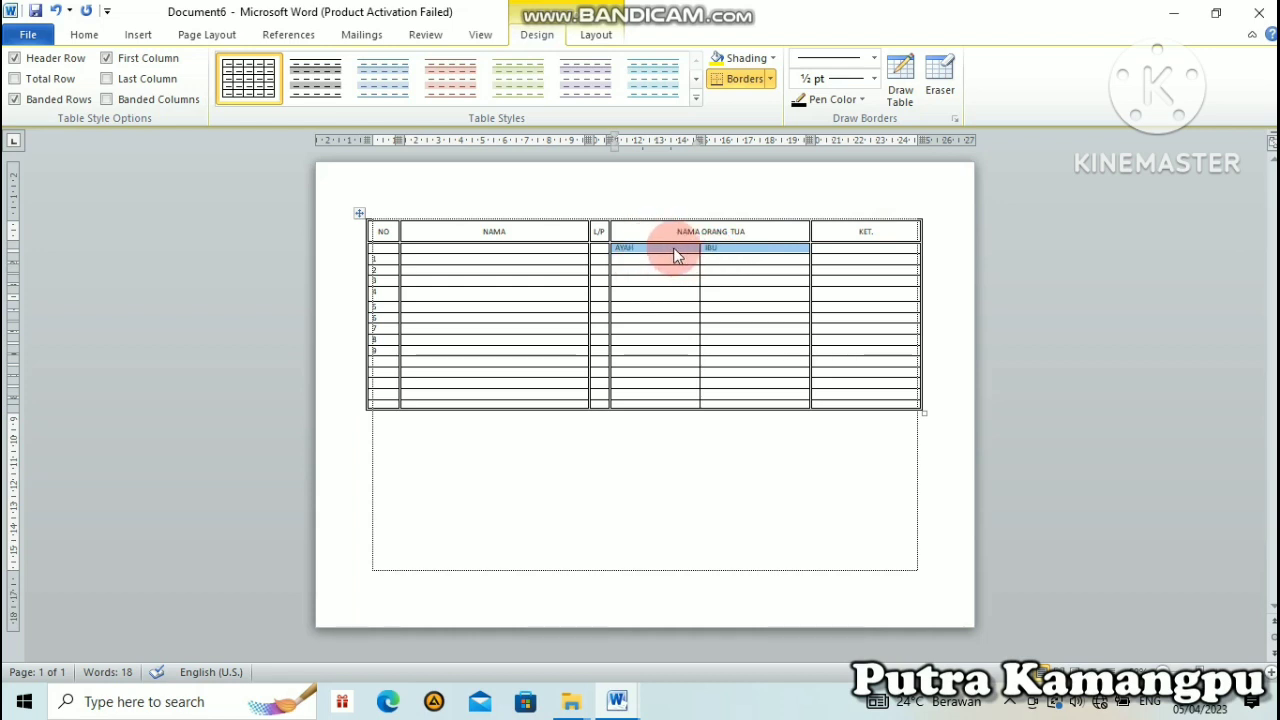
pyautogui.click(609, 36)
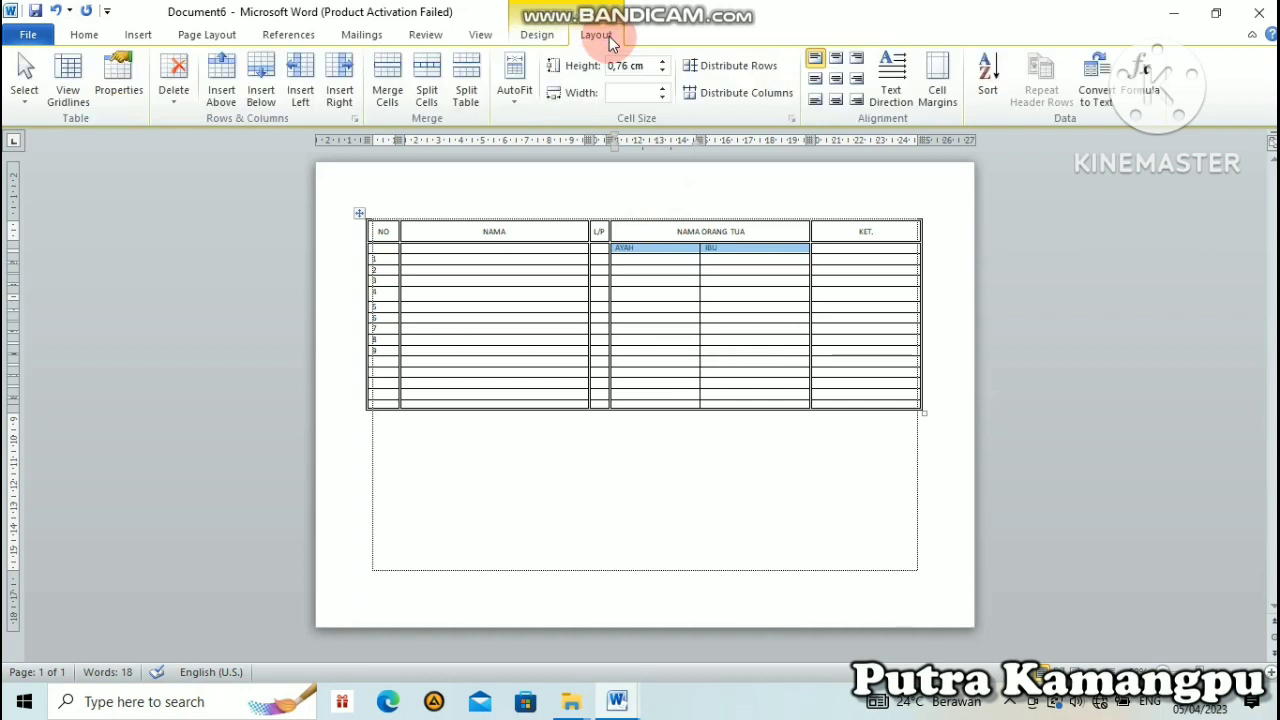
pyautogui.click(838, 84)
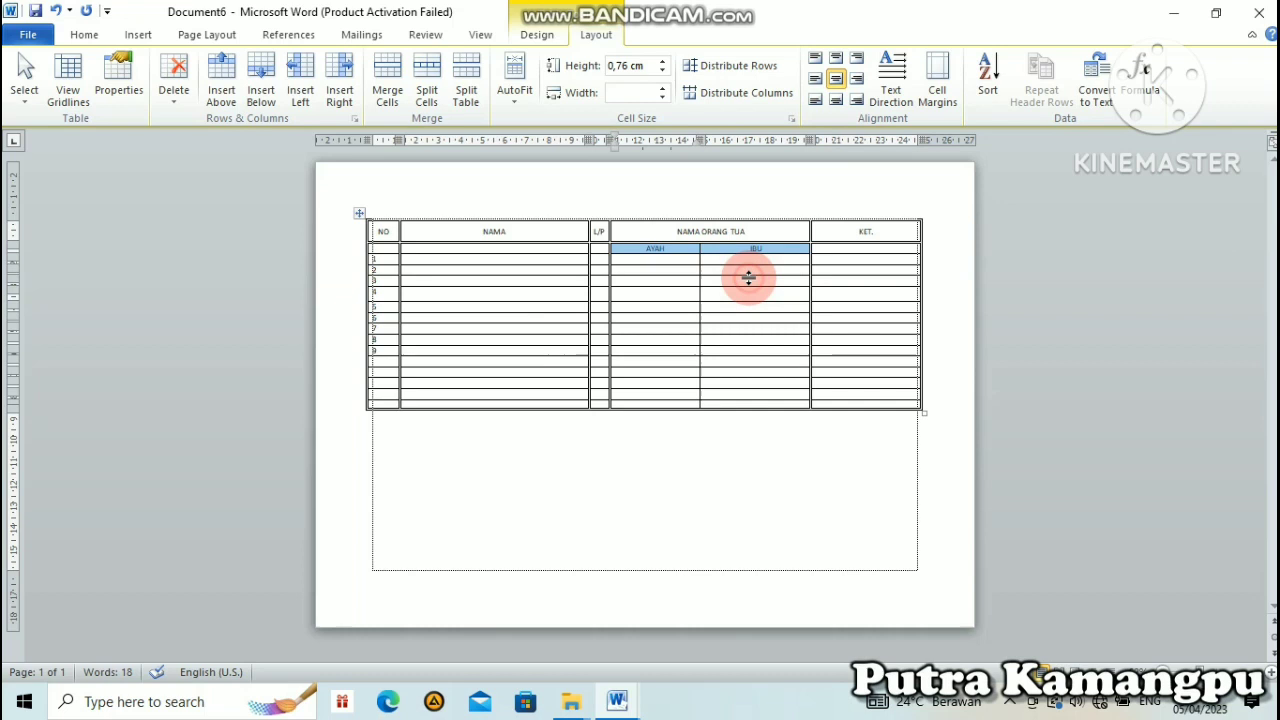
pyautogui.click(611, 278)
pyautogui.click(673, 295)
pyautogui.click(600, 243)
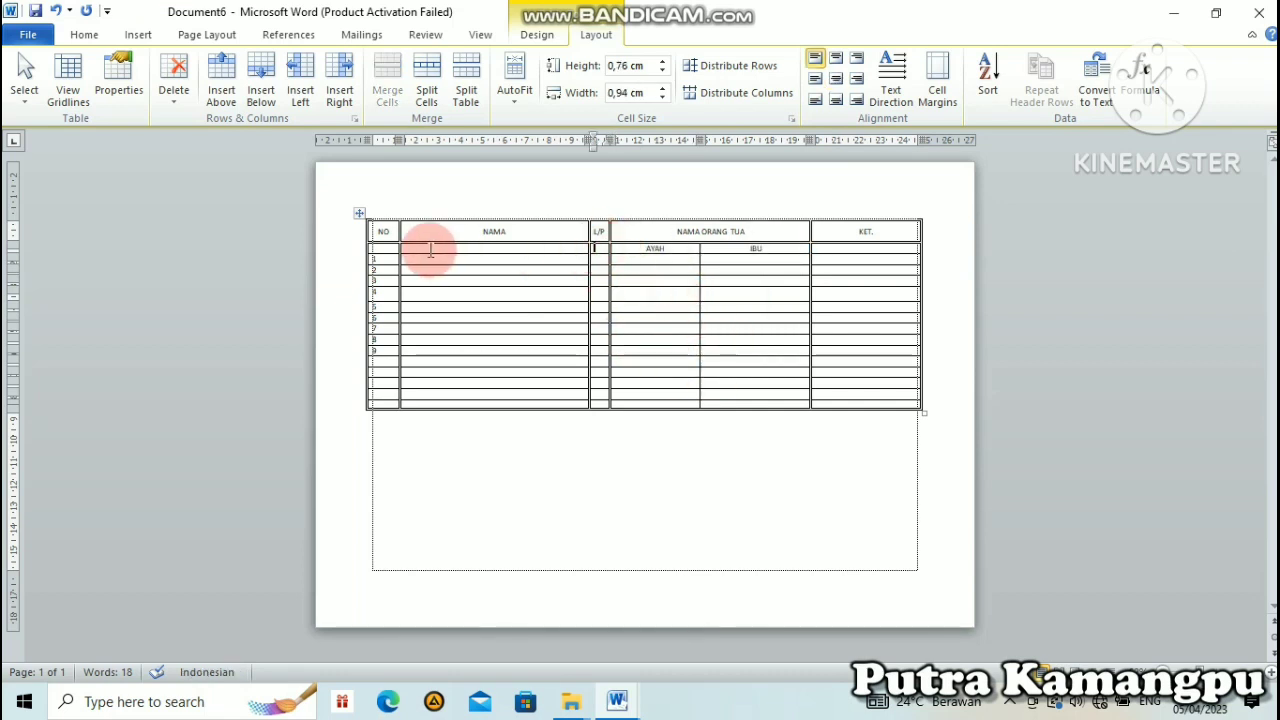
pyautogui.click(480, 232)
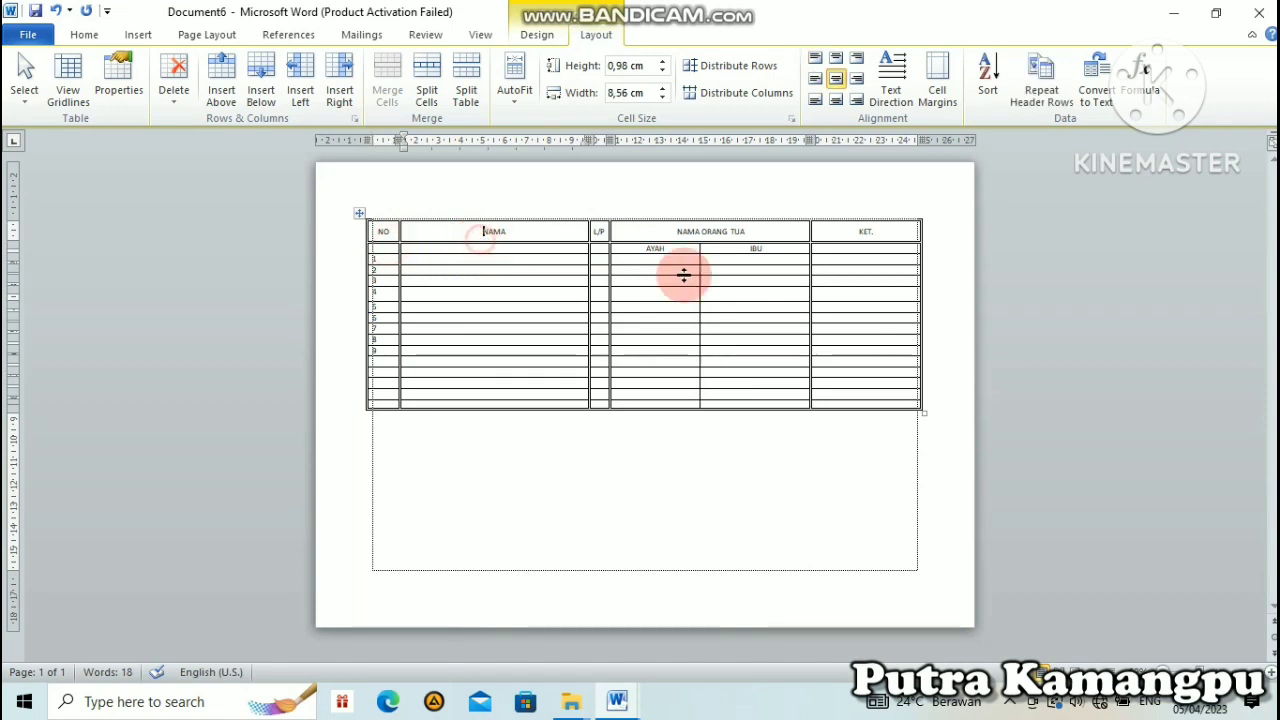
pyautogui.click(545, 249)
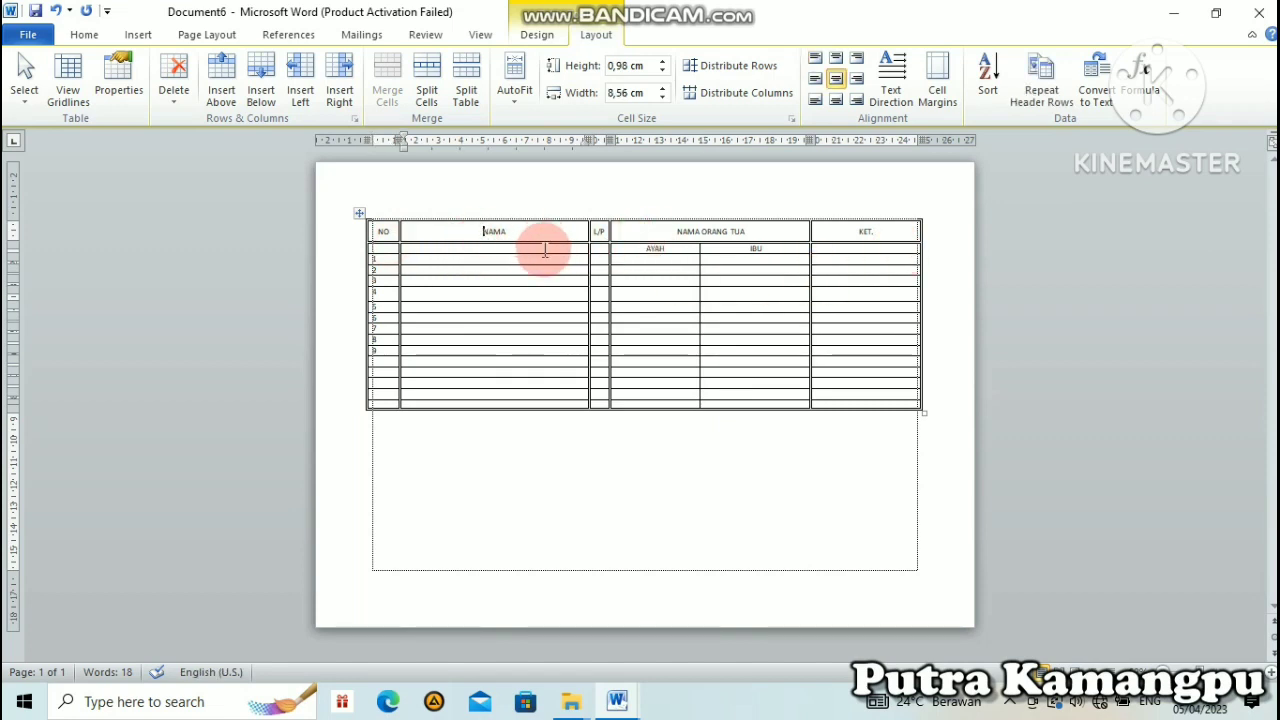
pyautogui.click(880, 248)
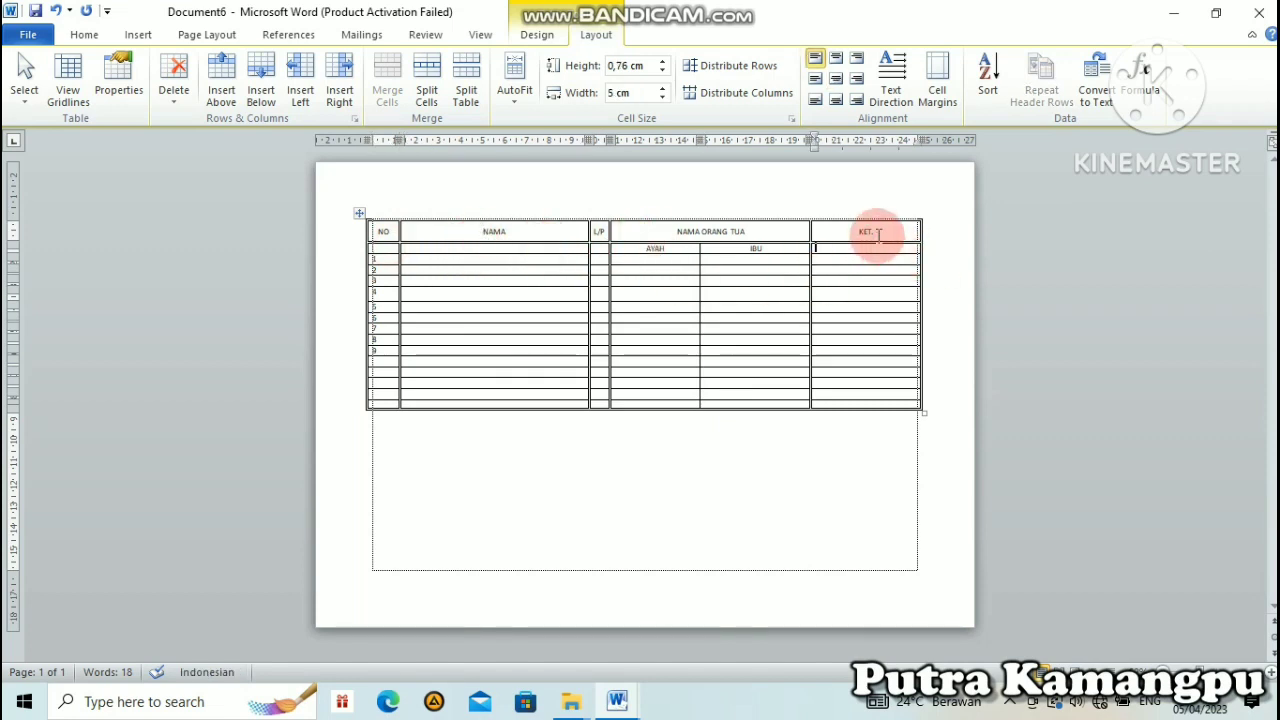
pyautogui.write('T.')
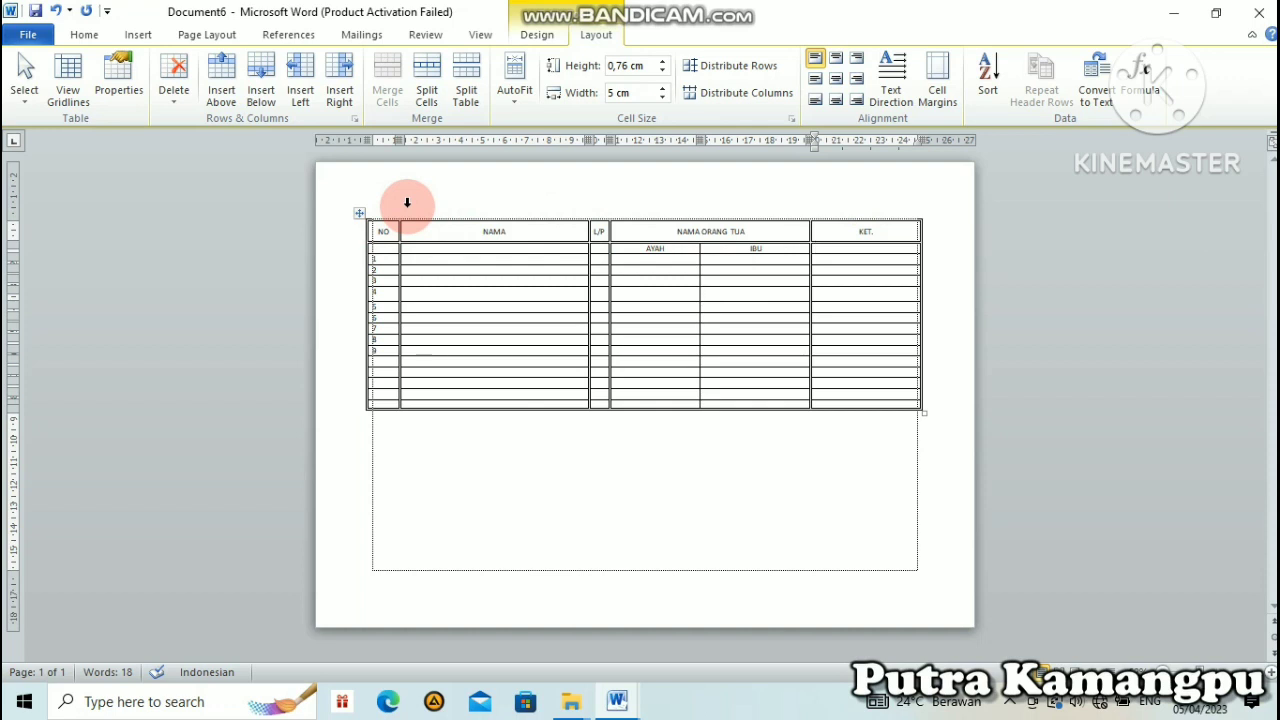
# Merge the NO heading cell with the empty cell below it, and do the same for the NAMA heading
pyautogui.click(378, 231)
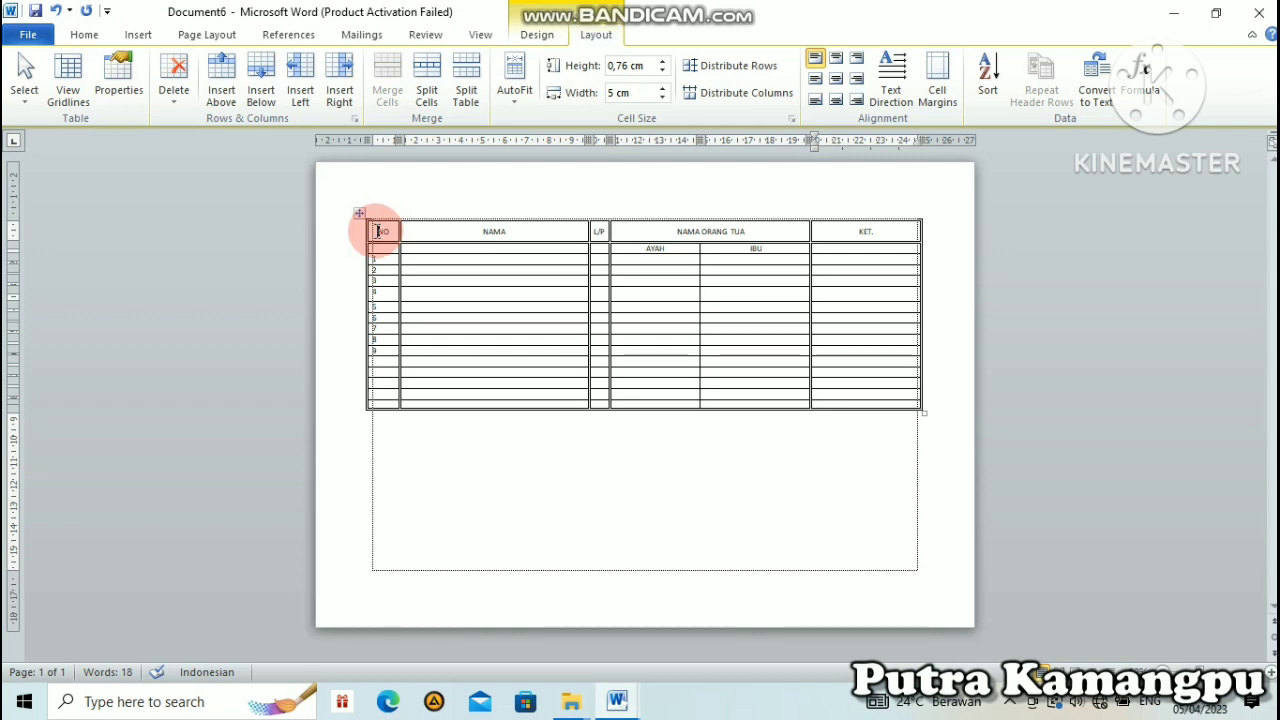
pyautogui.moveTo(372, 228); pyautogui.dragTo(380, 252)
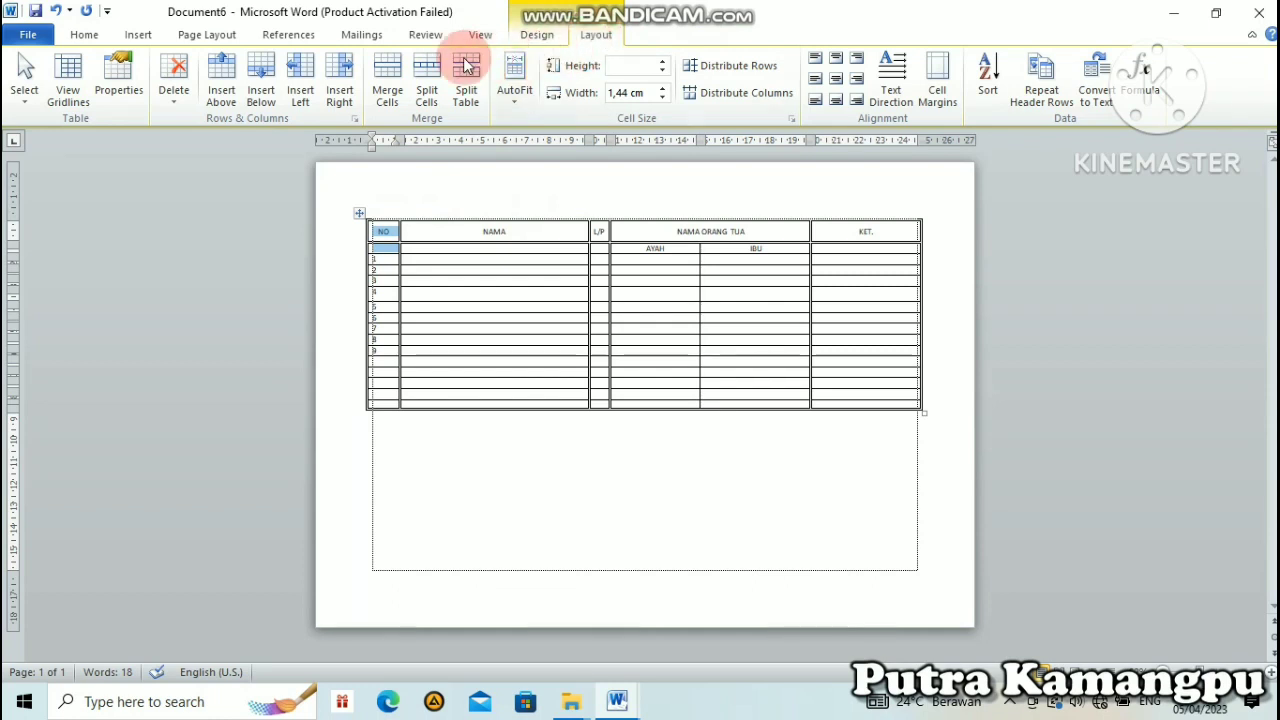
pyautogui.click(392, 70)
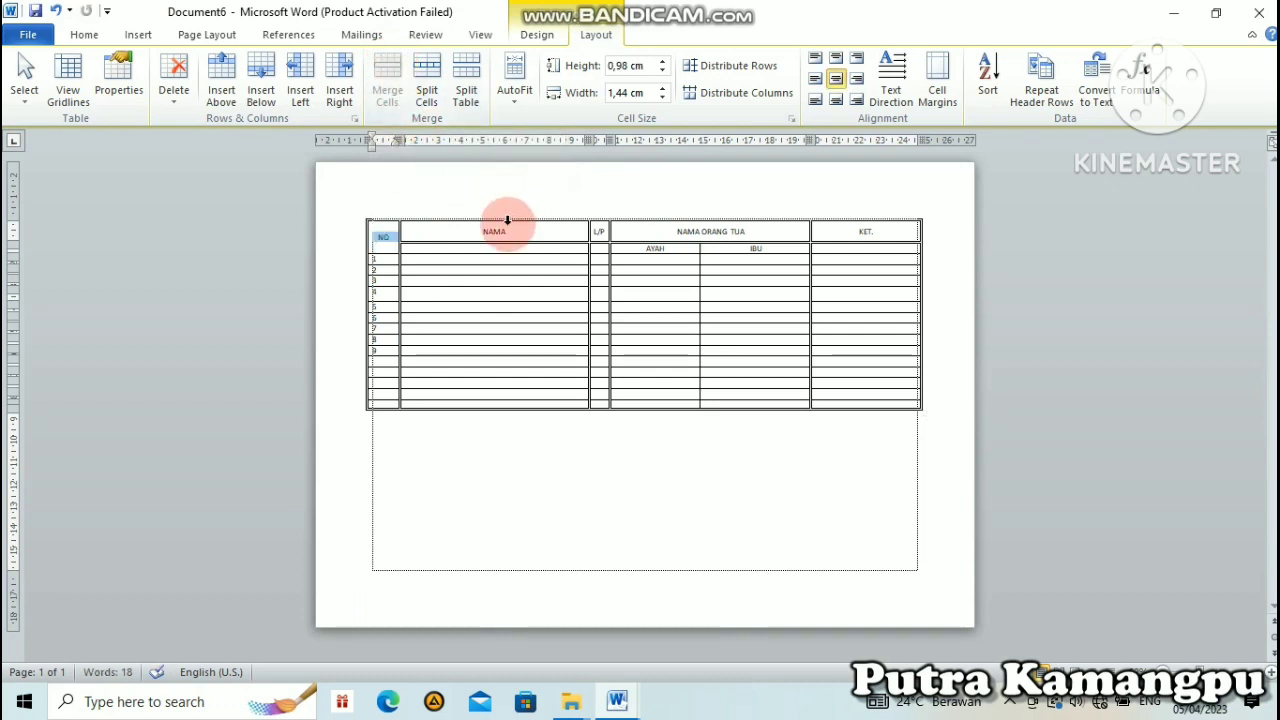
pyautogui.moveTo(476, 229); pyautogui.dragTo(524, 244)
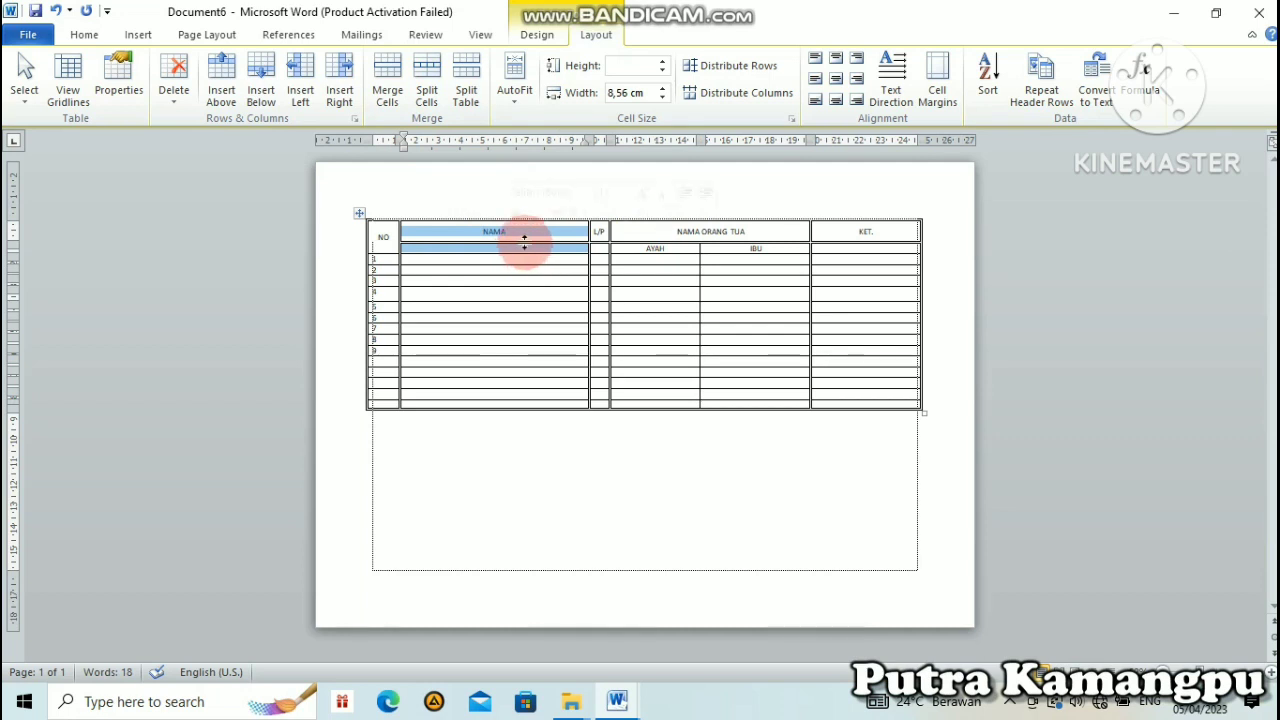
pyautogui.click(386, 80)
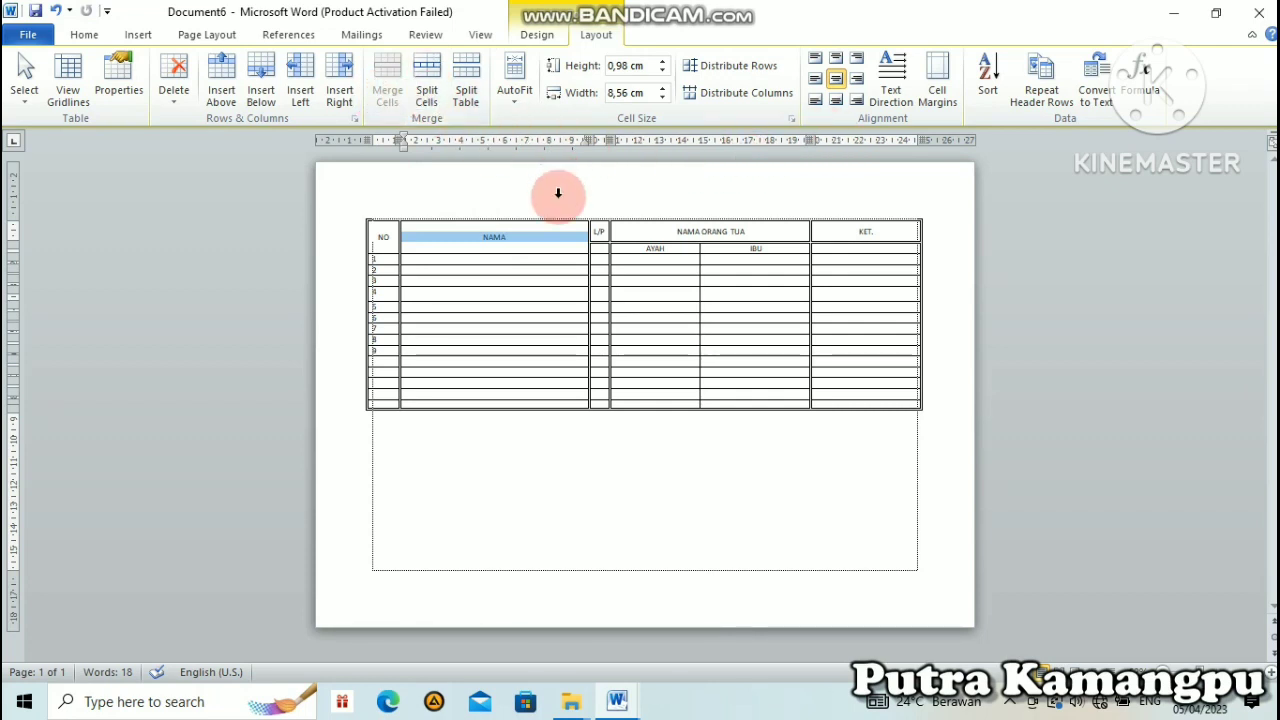
# Merge the L/P heading cell with the empty cell below it
pyautogui.click(597, 230)
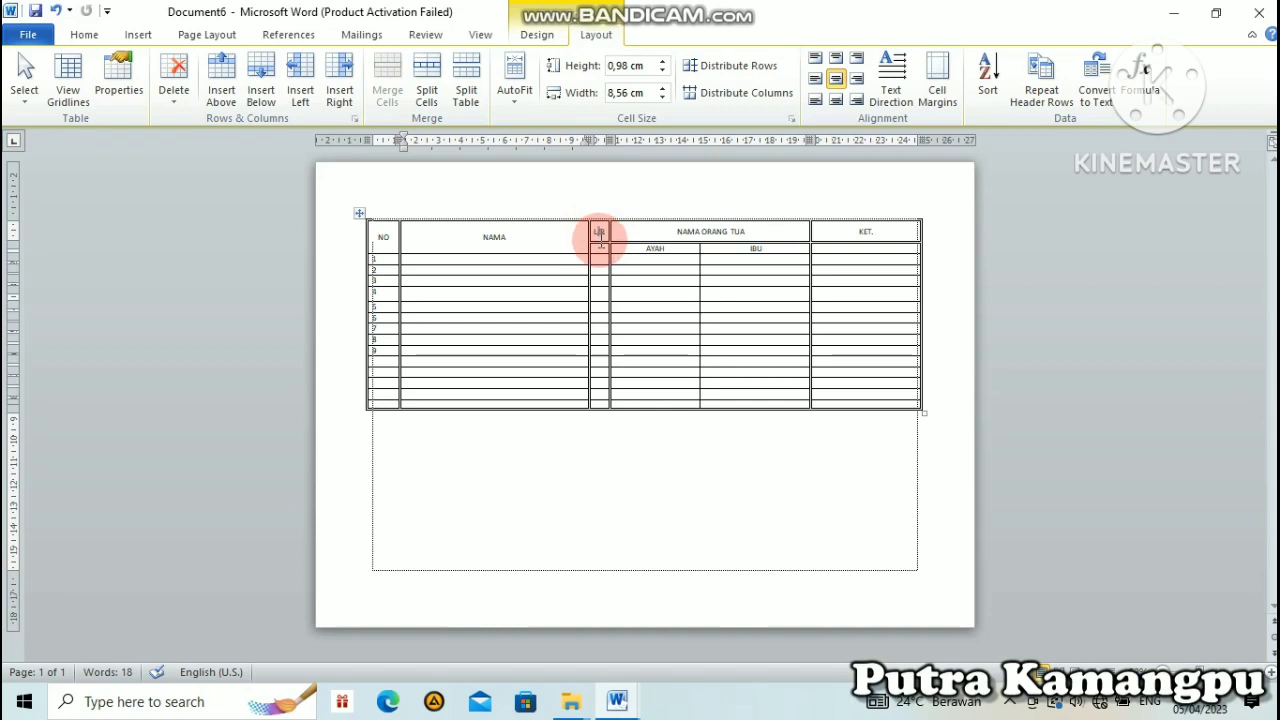
pyautogui.doubleClick(599, 236)
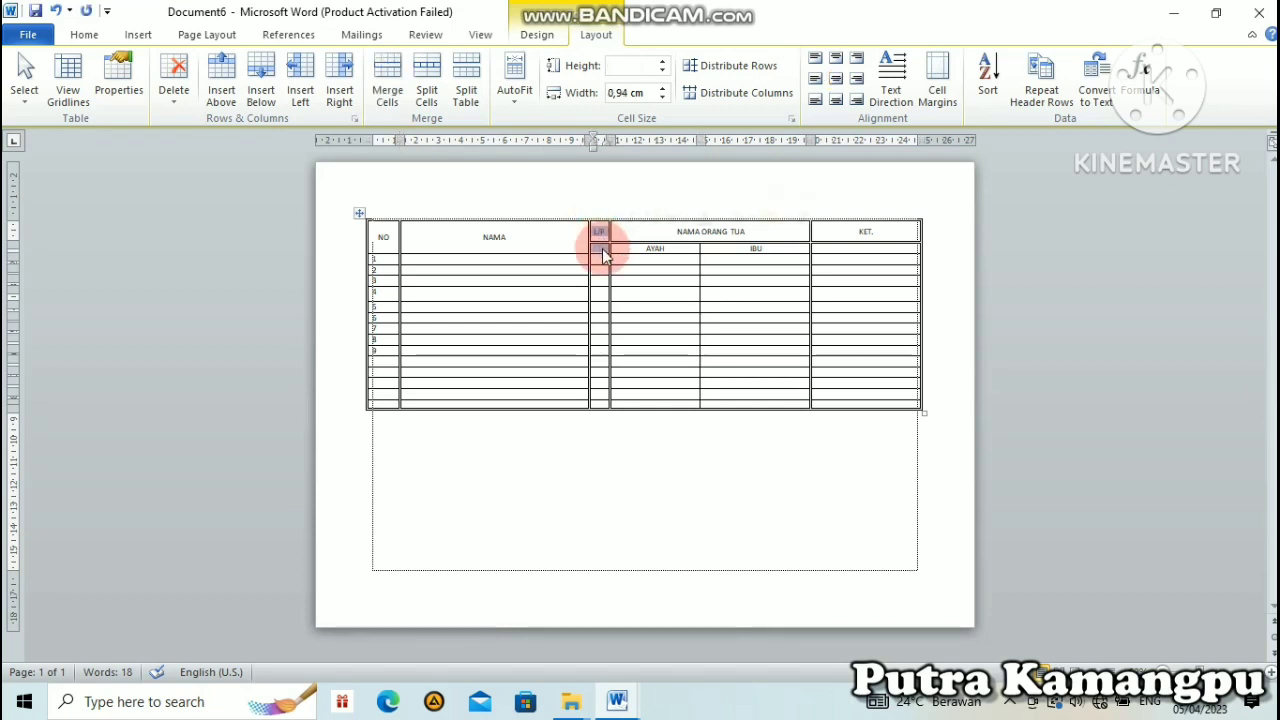
pyautogui.moveTo(599, 243); pyautogui.dragTo(601, 252)
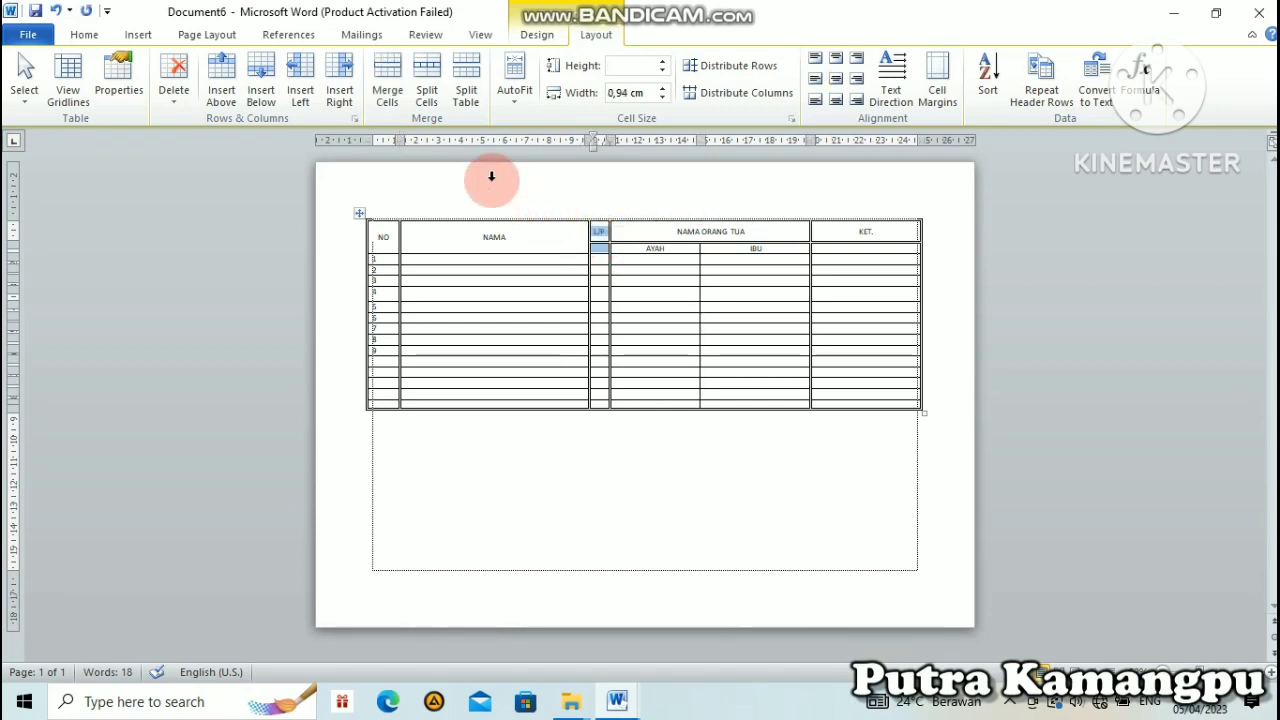
pyautogui.click(389, 92)
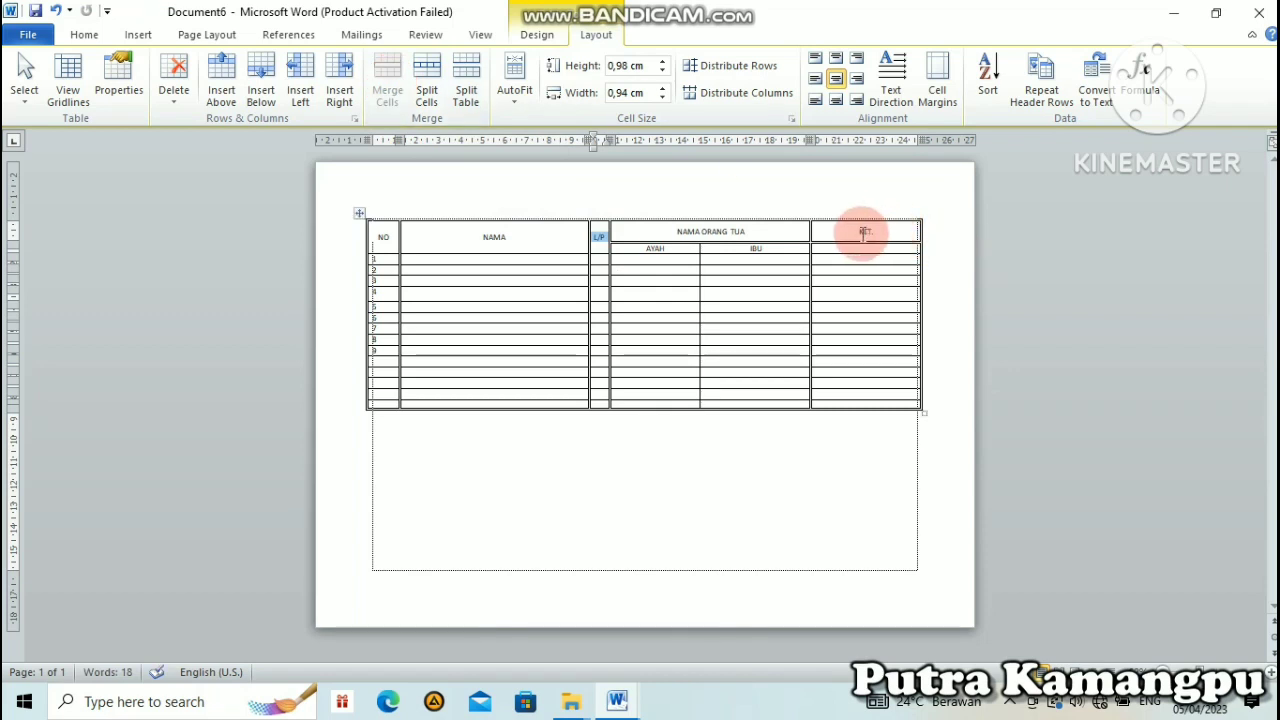
# Merge the KET. heading cell with the empty cell below it
pyautogui.moveTo(855, 233); pyautogui.dragTo(856, 252)
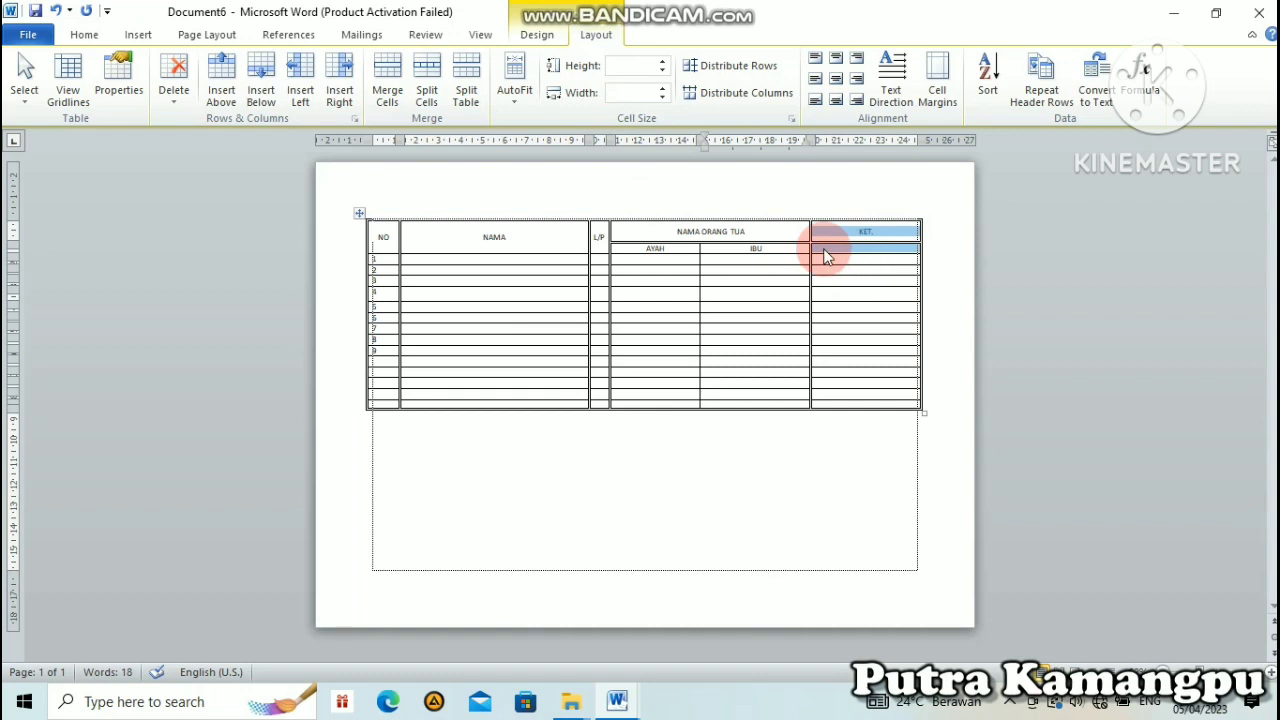
pyautogui.click(396, 72)
pyautogui.click(890, 318)
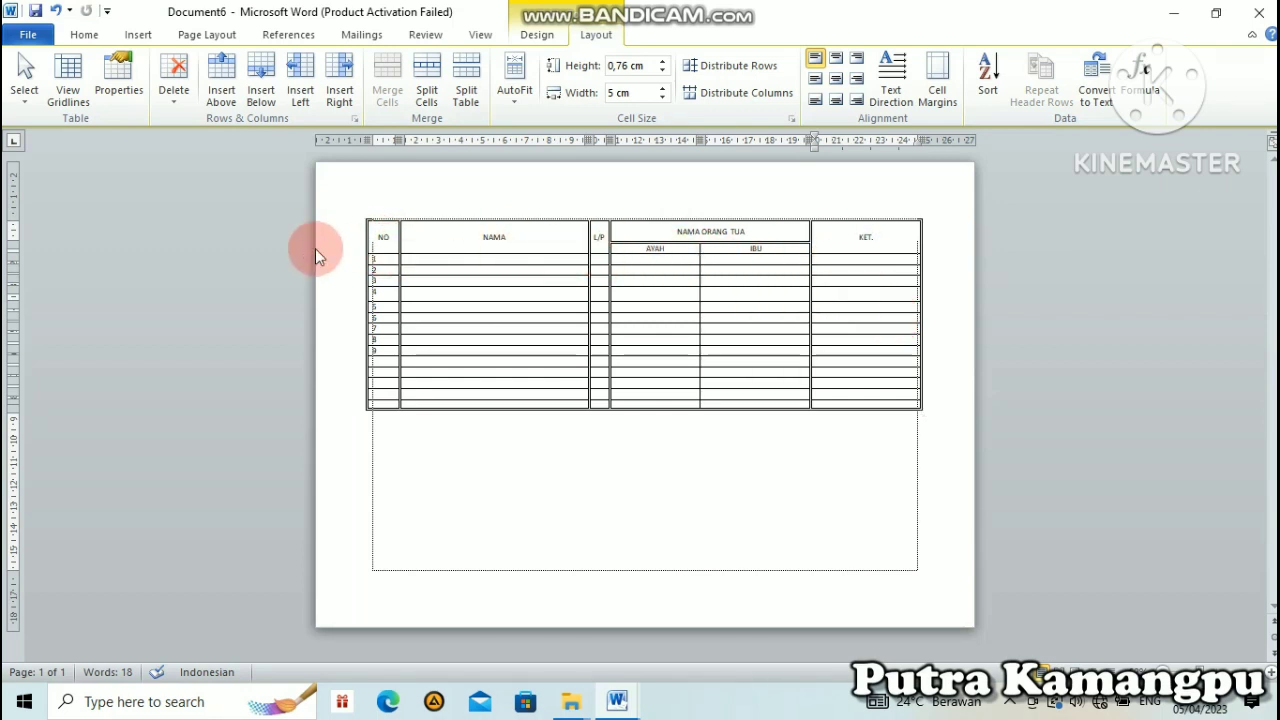
# Apply a ½ pt double-line bottom border to the NO, NAMA and L/P heading cells
pyautogui.moveTo(380, 246); pyautogui.dragTo(458, 252)
pyautogui.click(387, 243)
pyautogui.moveTo(375, 244); pyautogui.dragTo(600, 248)
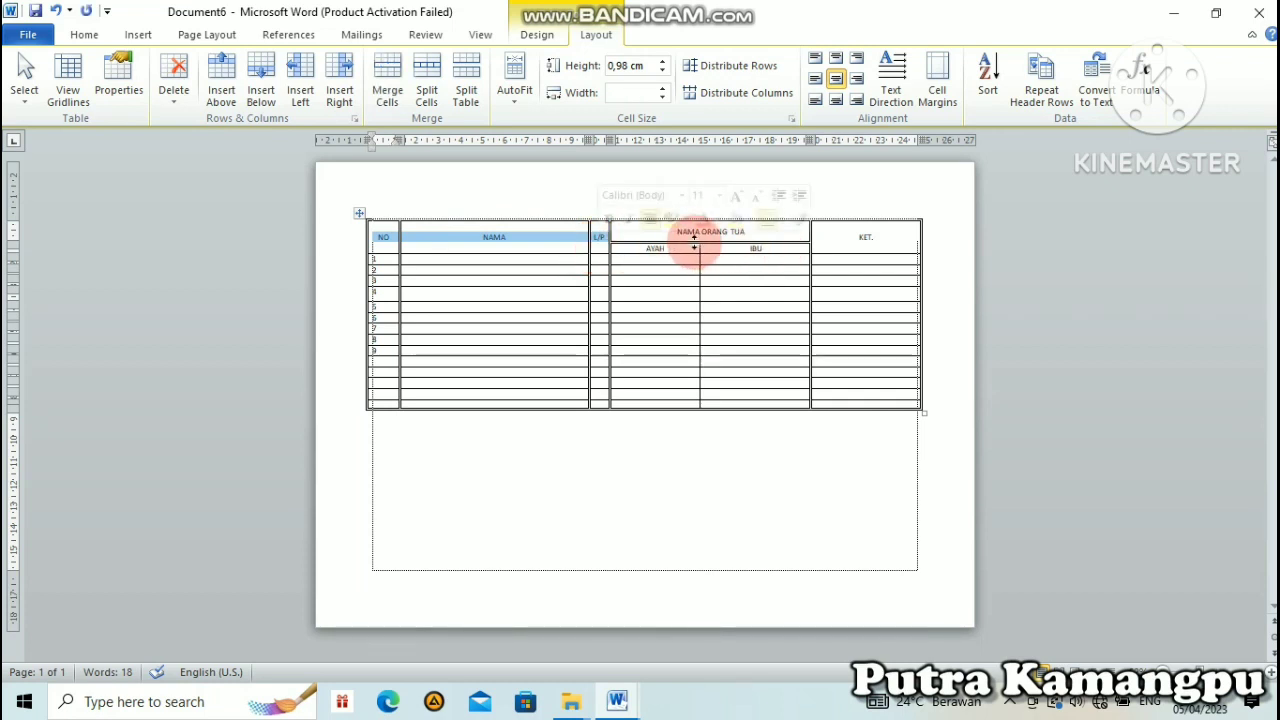
pyautogui.click(376, 242)
pyautogui.moveTo(380, 237); pyautogui.dragTo(597, 247)
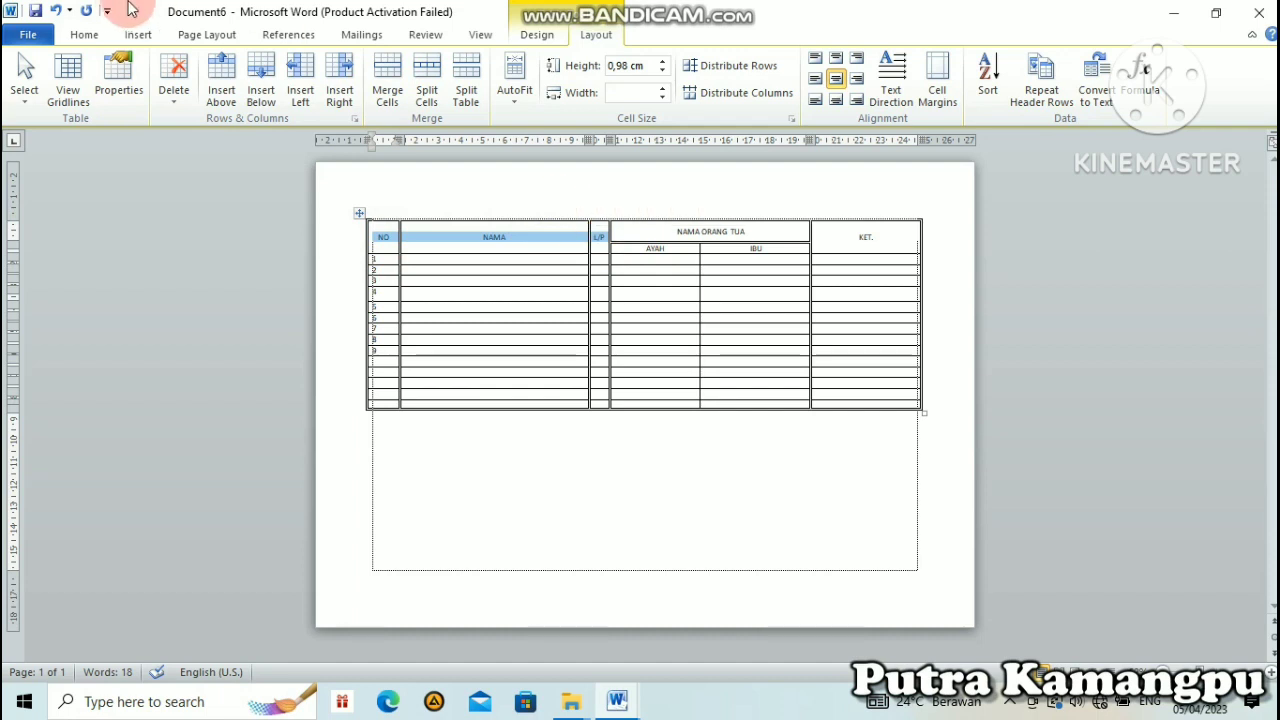
pyautogui.click(86, 34)
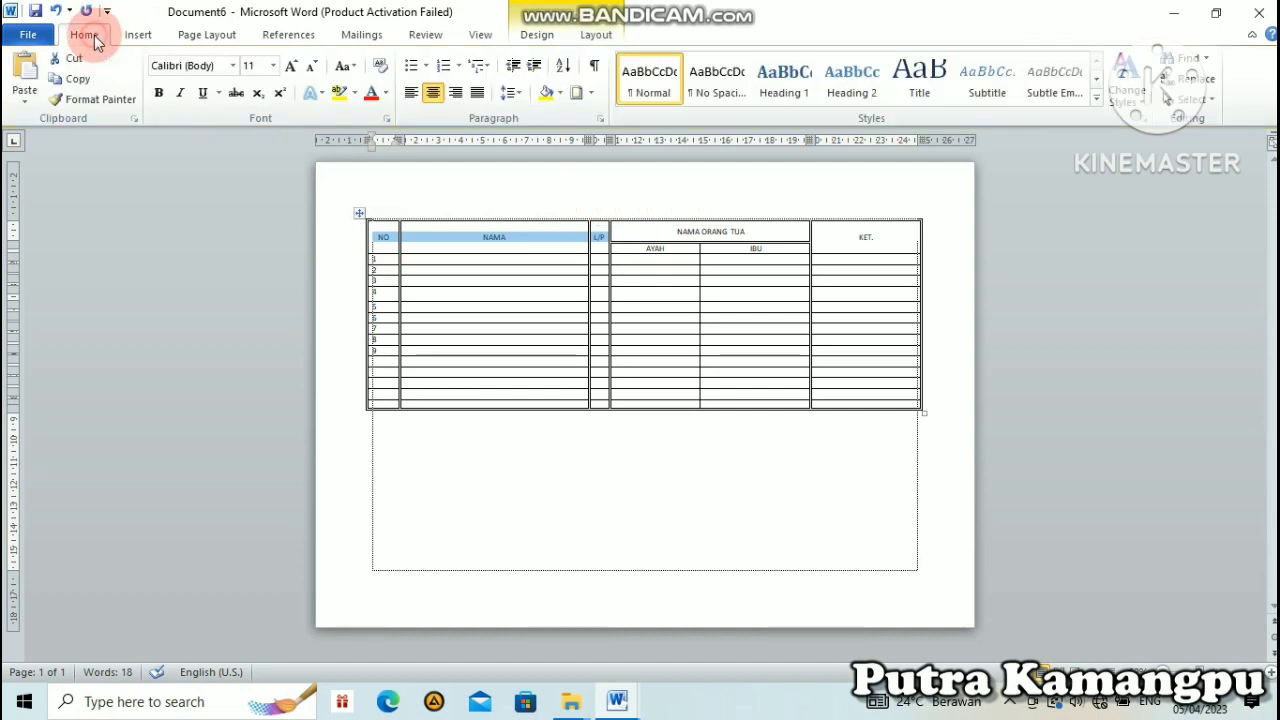
pyautogui.click(580, 94)
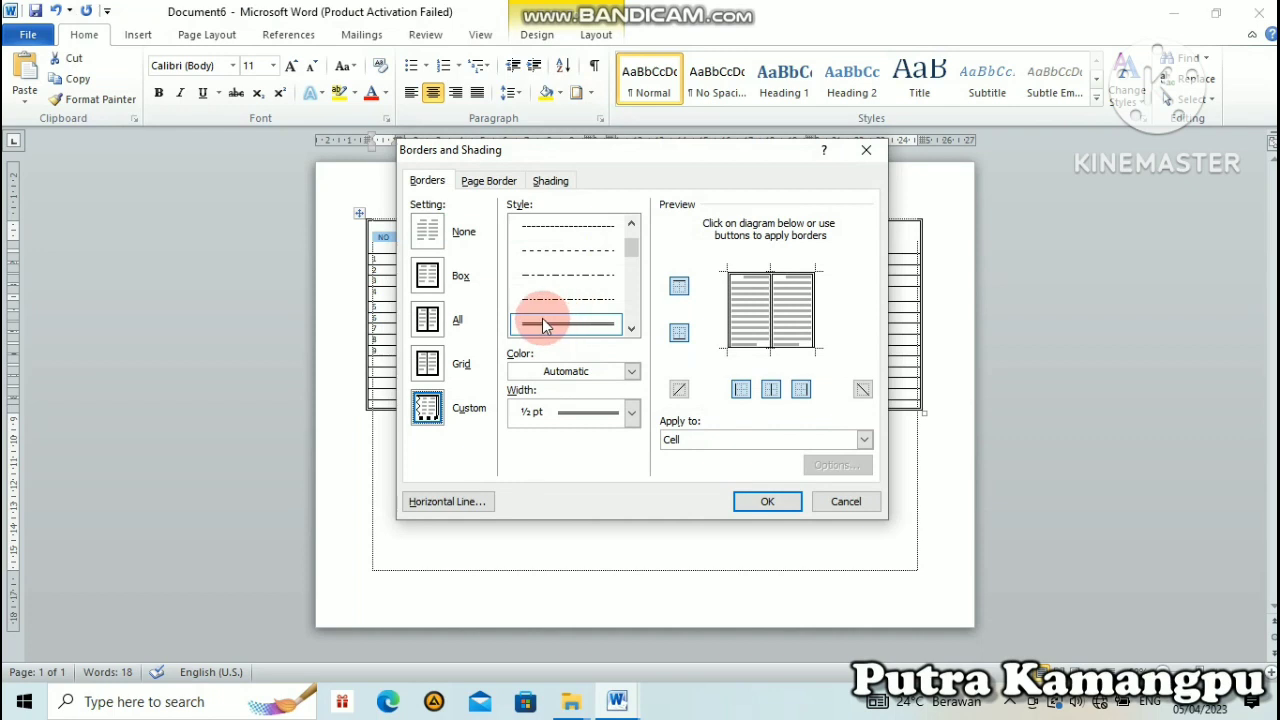
pyautogui.click(754, 347)
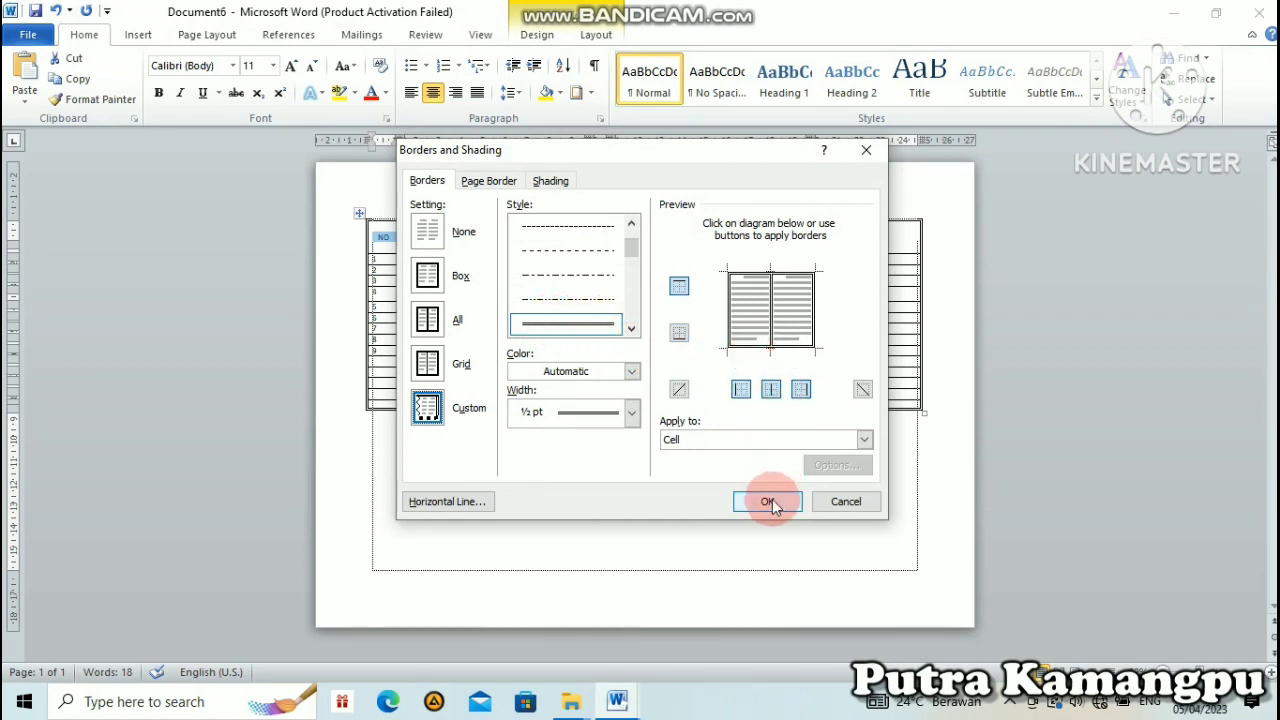
pyautogui.click(768, 501)
pyautogui.click(719, 322)
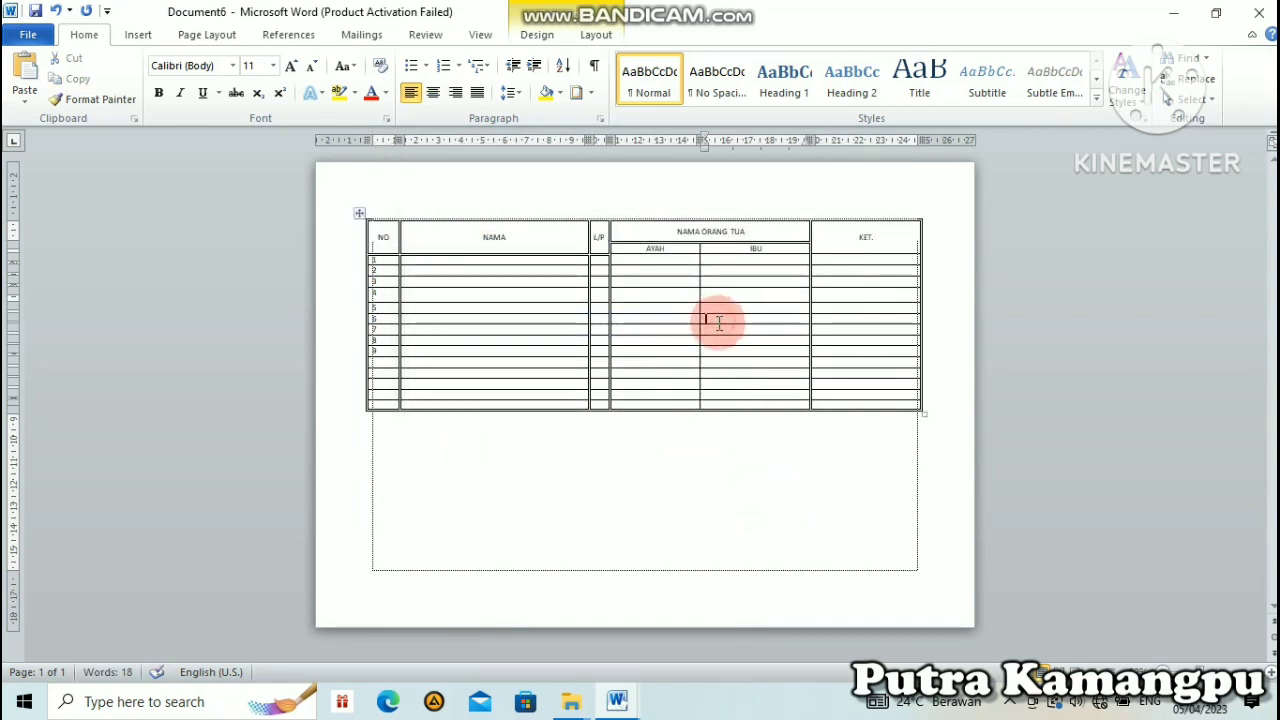
# Apply a ½ pt double-line bottom border to the AYAH and IBU subheading cells
pyautogui.click(635, 252)
pyautogui.moveTo(635, 252); pyautogui.dragTo(715, 257)
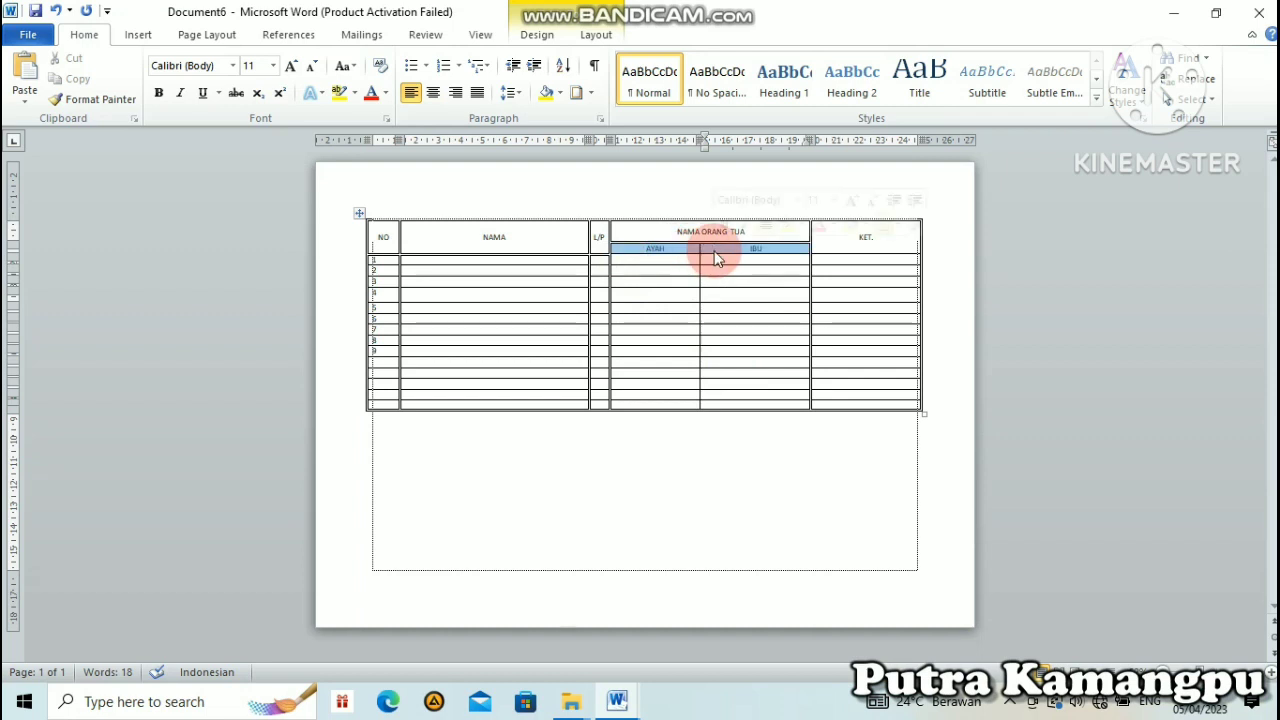
pyautogui.click(590, 93)
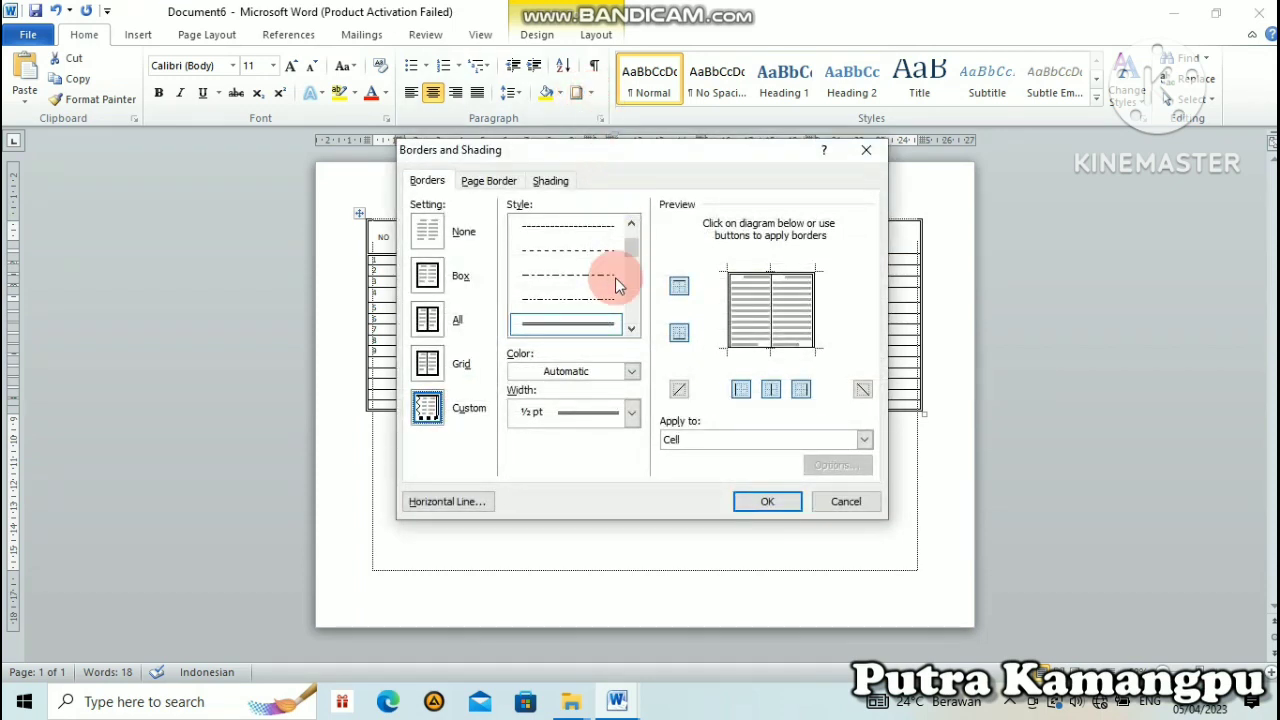
pyautogui.click(758, 347)
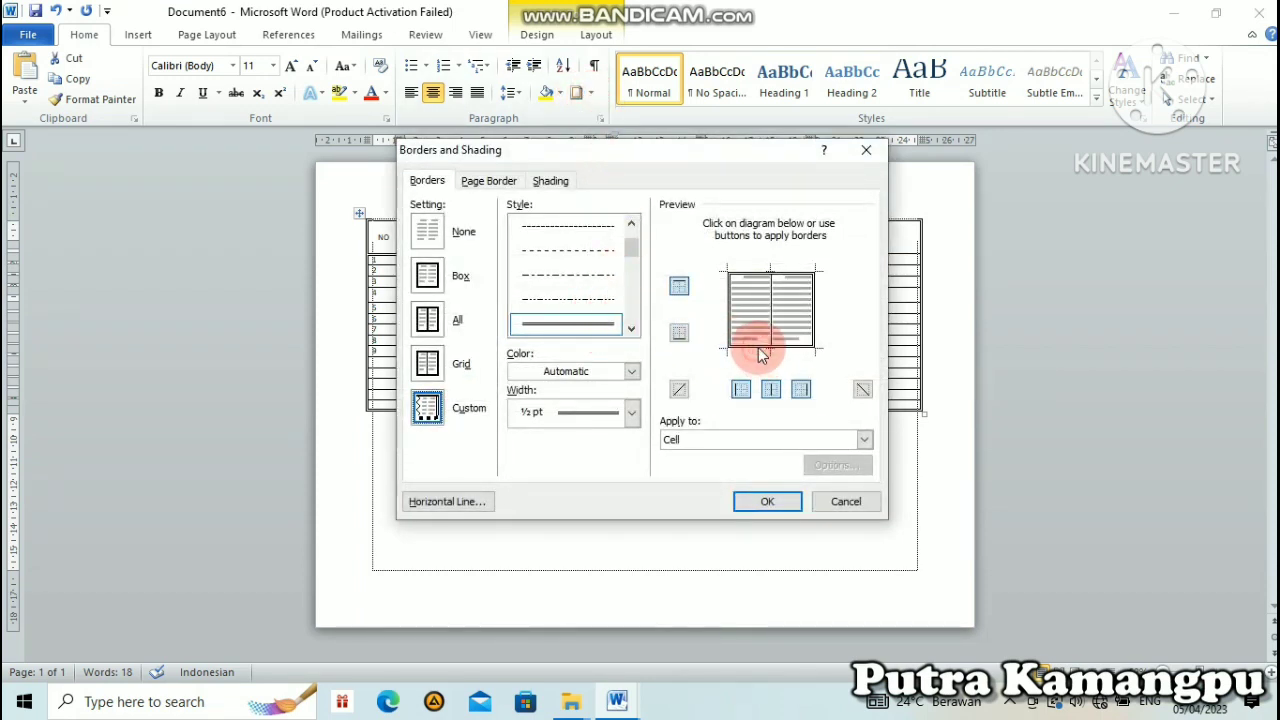
pyautogui.click(785, 507)
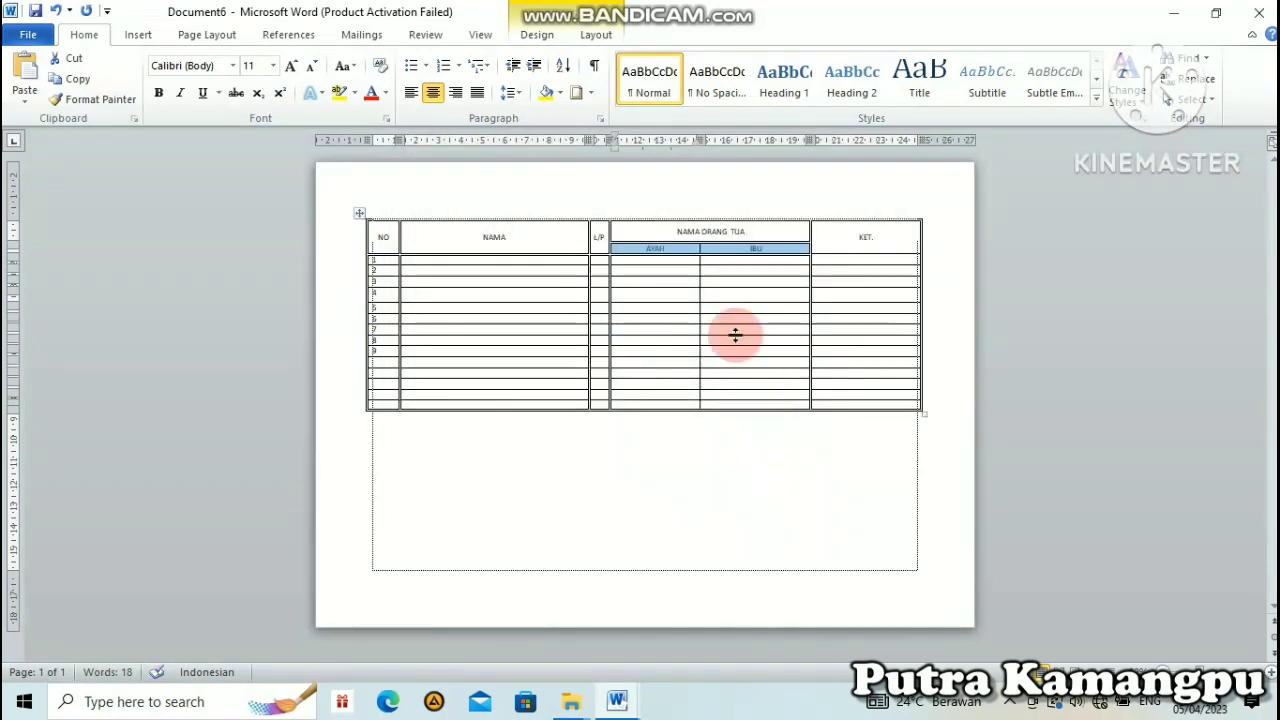
# Apply a ½ pt double-line bottom border to the KET. heading cell
pyautogui.moveTo(830, 234); pyautogui.dragTo(888, 240)
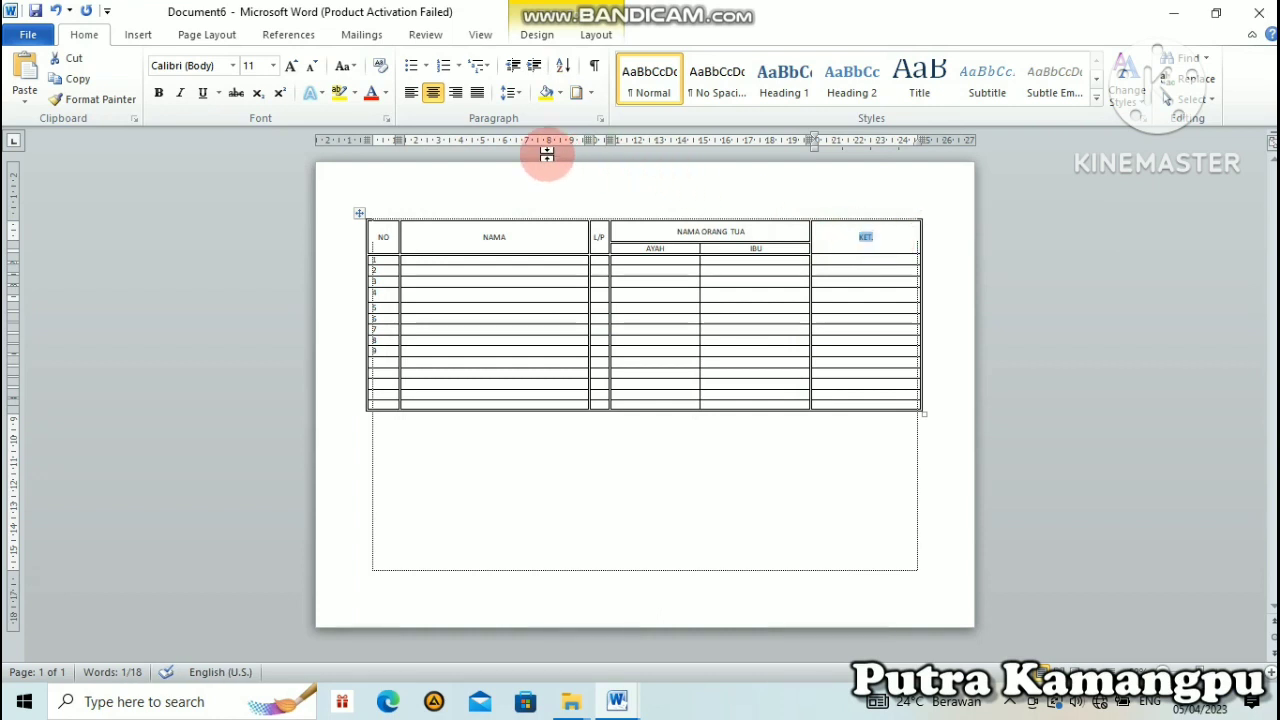
pyautogui.click(590, 92)
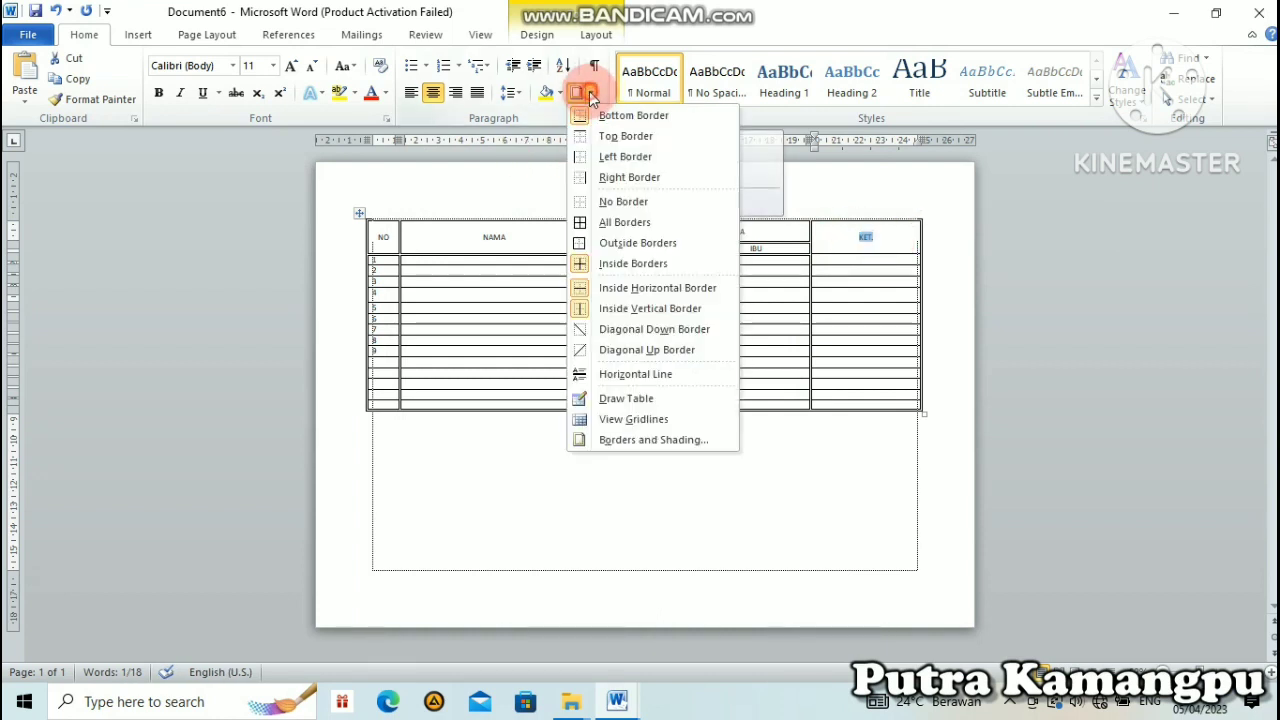
pyautogui.click(662, 440)
pyautogui.click(770, 349)
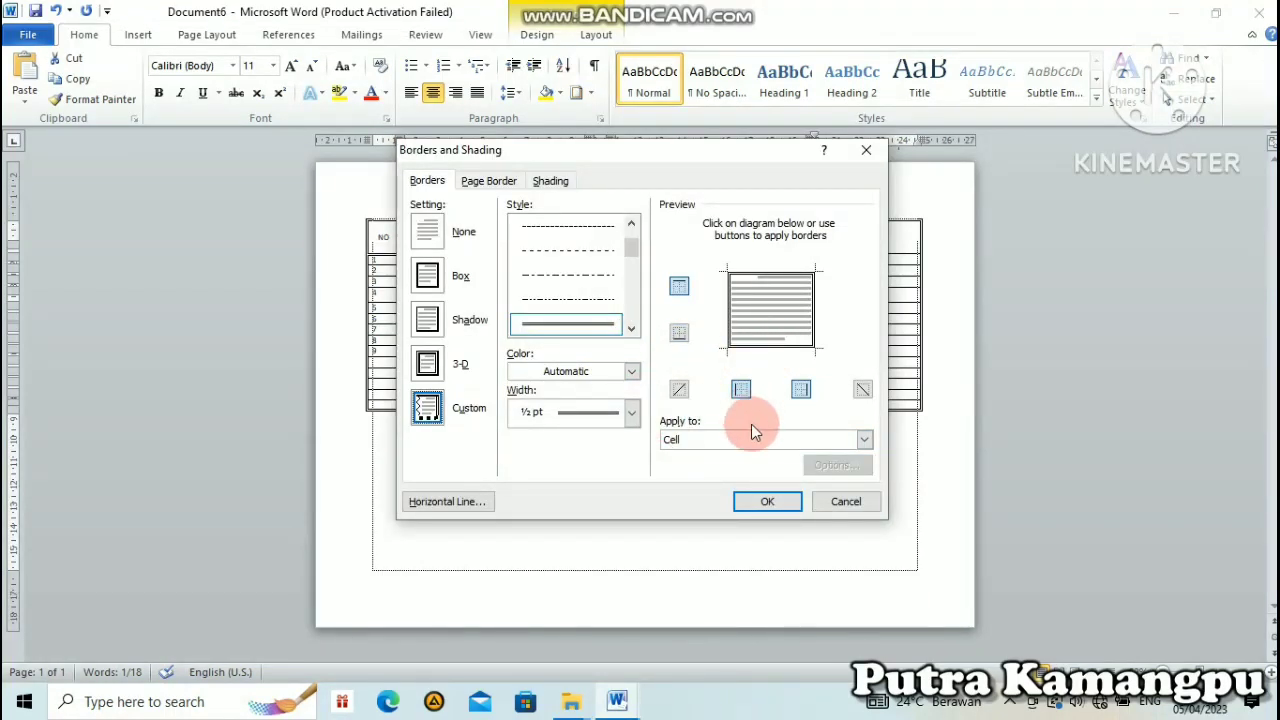
pyautogui.click(767, 502)
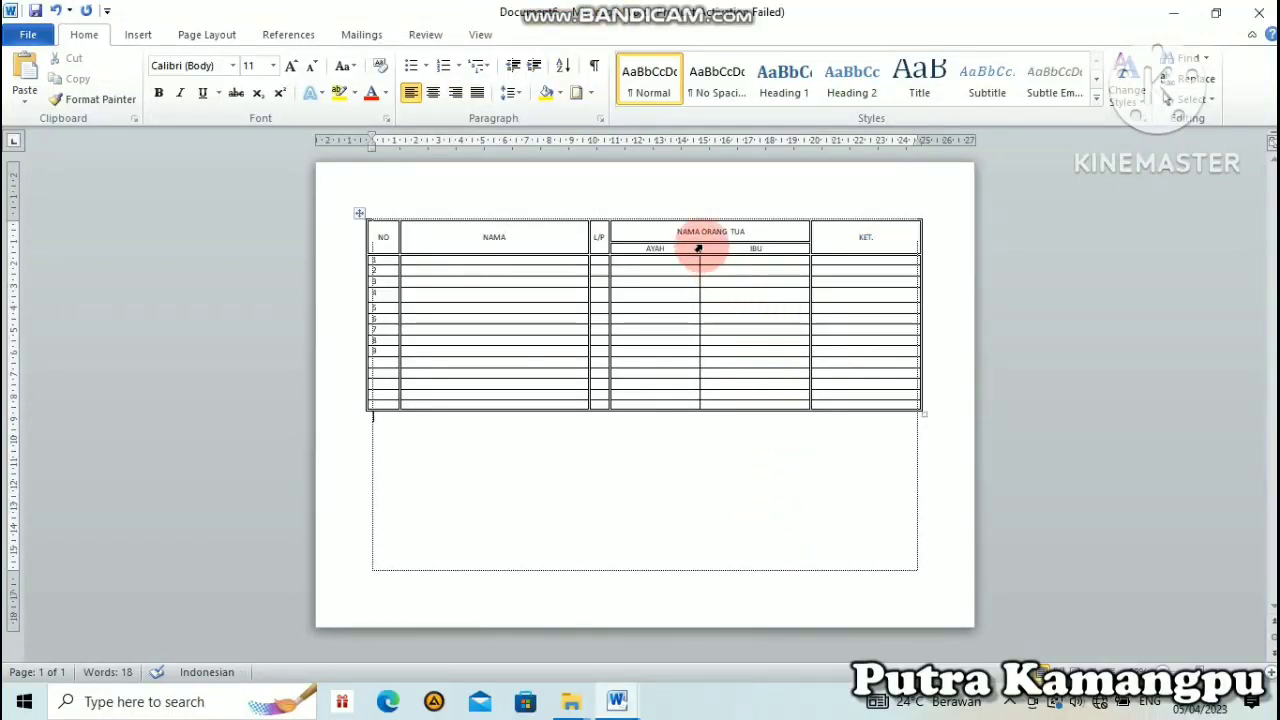
# Apply a ½ pt double-line right border to the AYAH column, from its subheading to the last row
pyautogui.moveTo(695, 248); pyautogui.dragTo(694, 396)
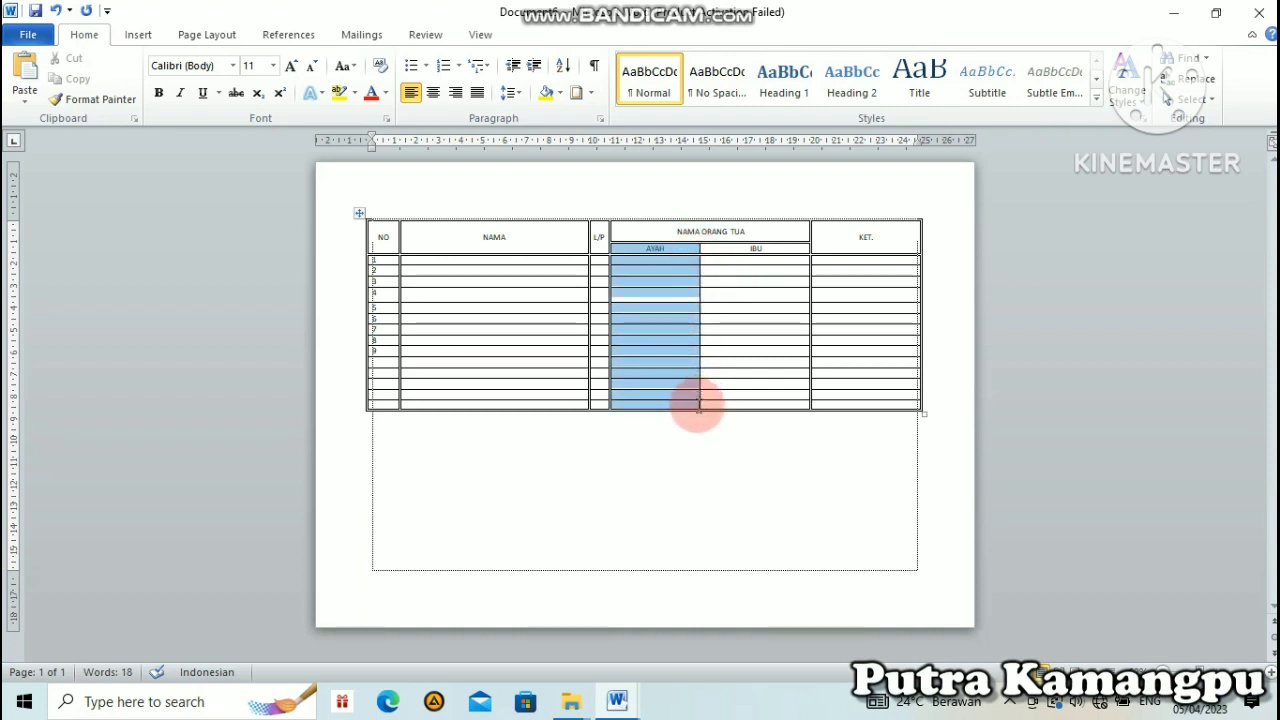
pyautogui.moveTo(674, 251); pyautogui.dragTo(686, 400)
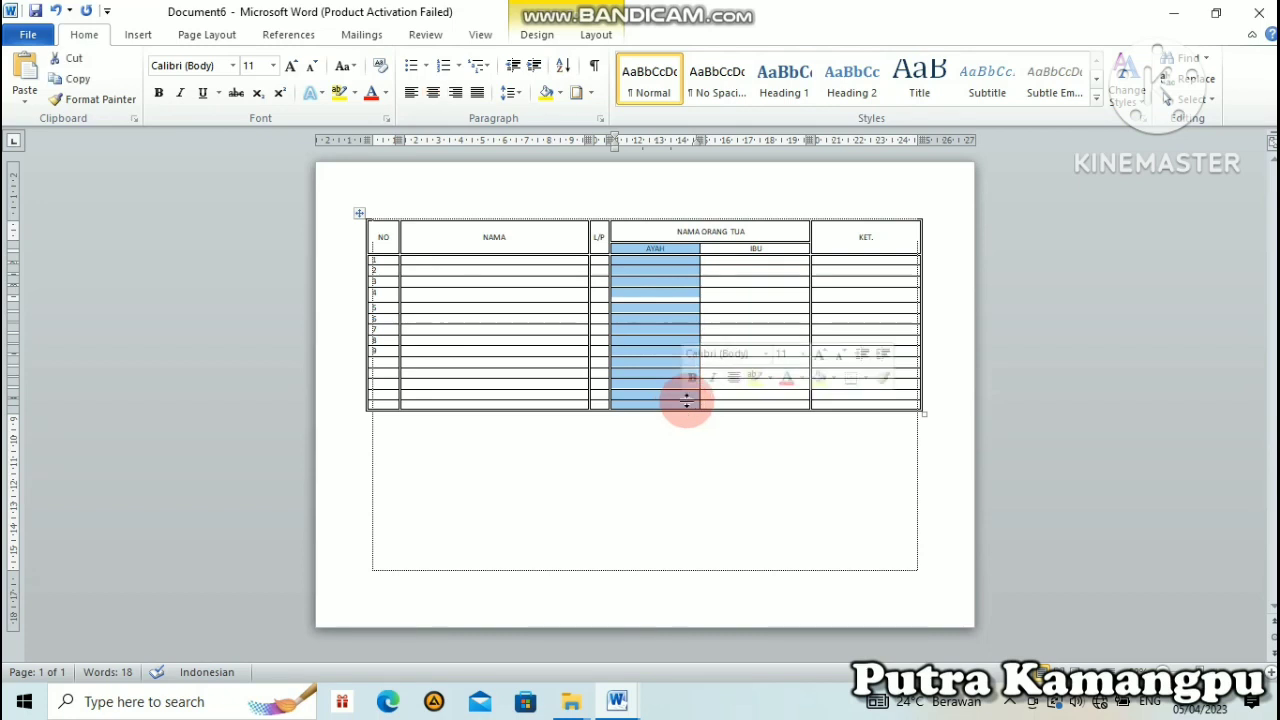
pyautogui.click(592, 93)
pyautogui.click(643, 440)
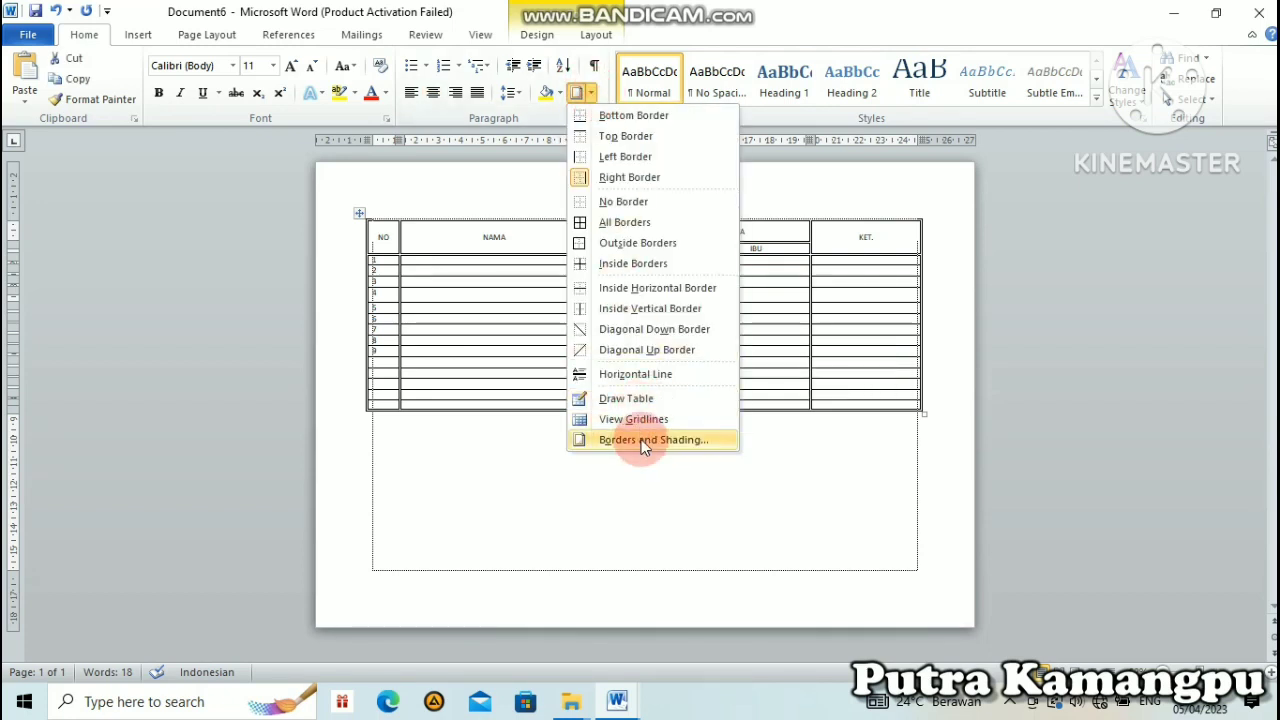
pyautogui.click(774, 326)
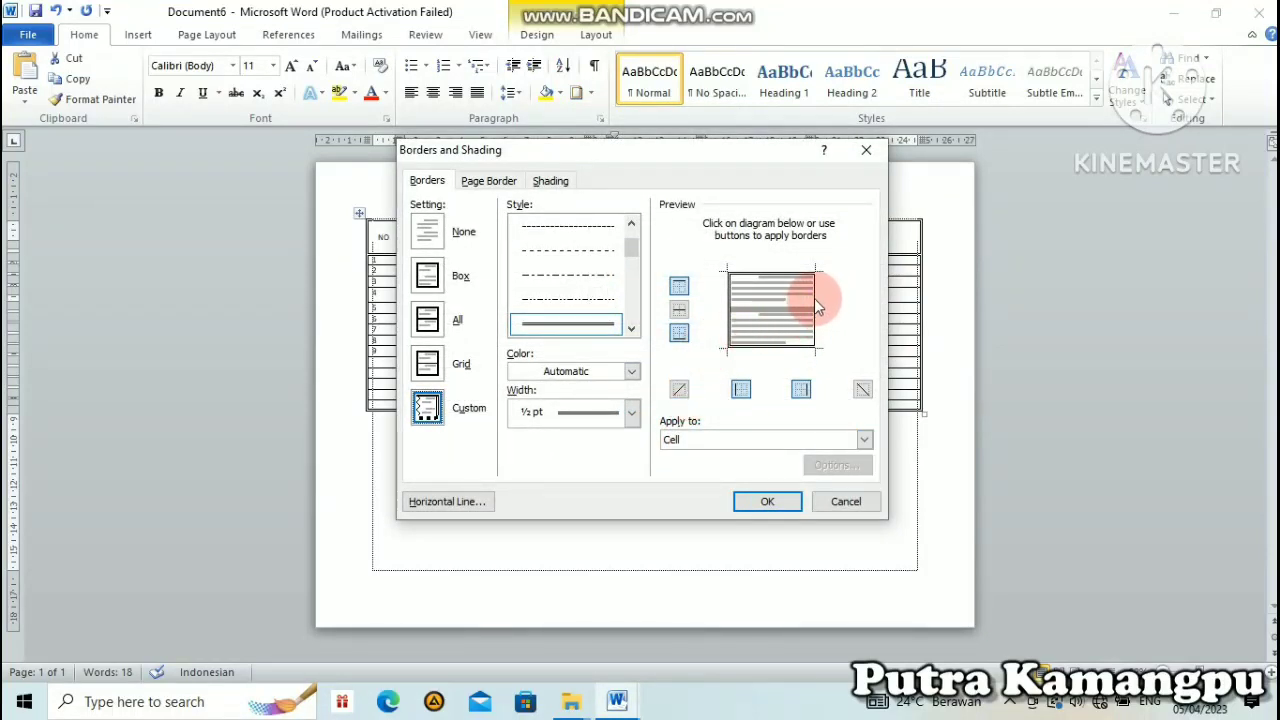
pyautogui.click(812, 310)
pyautogui.click(816, 305)
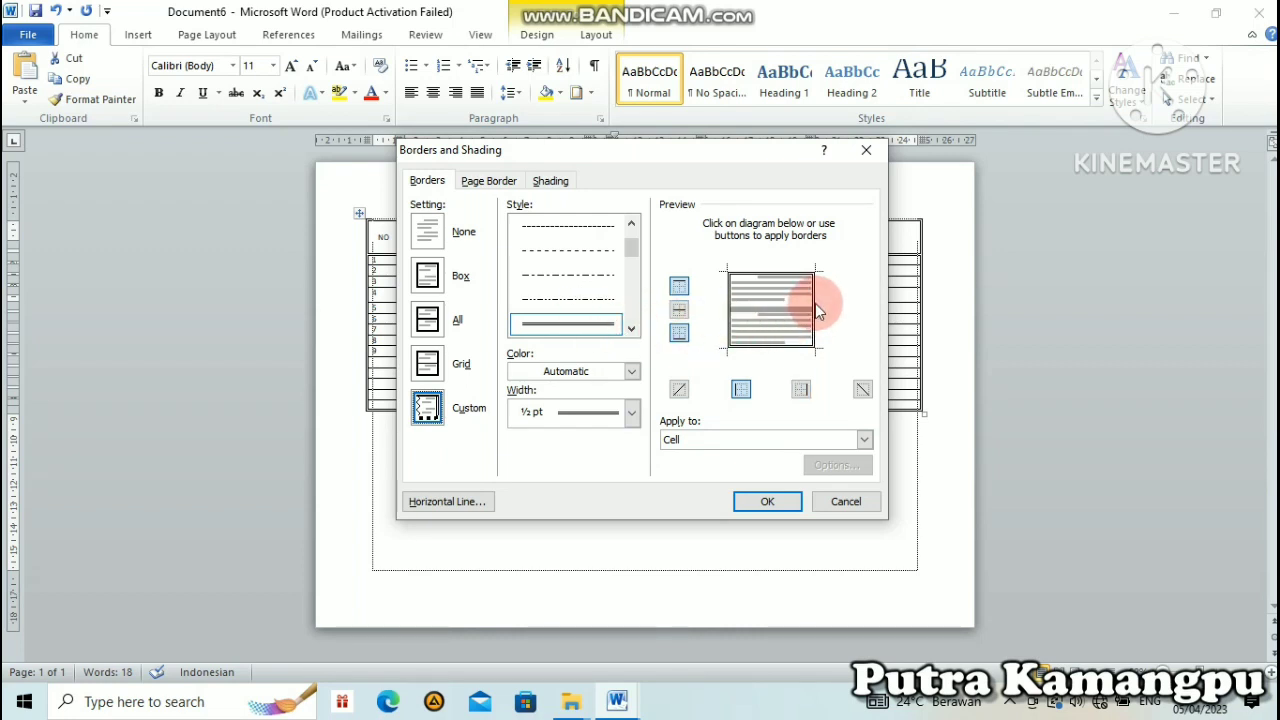
pyautogui.click(760, 501)
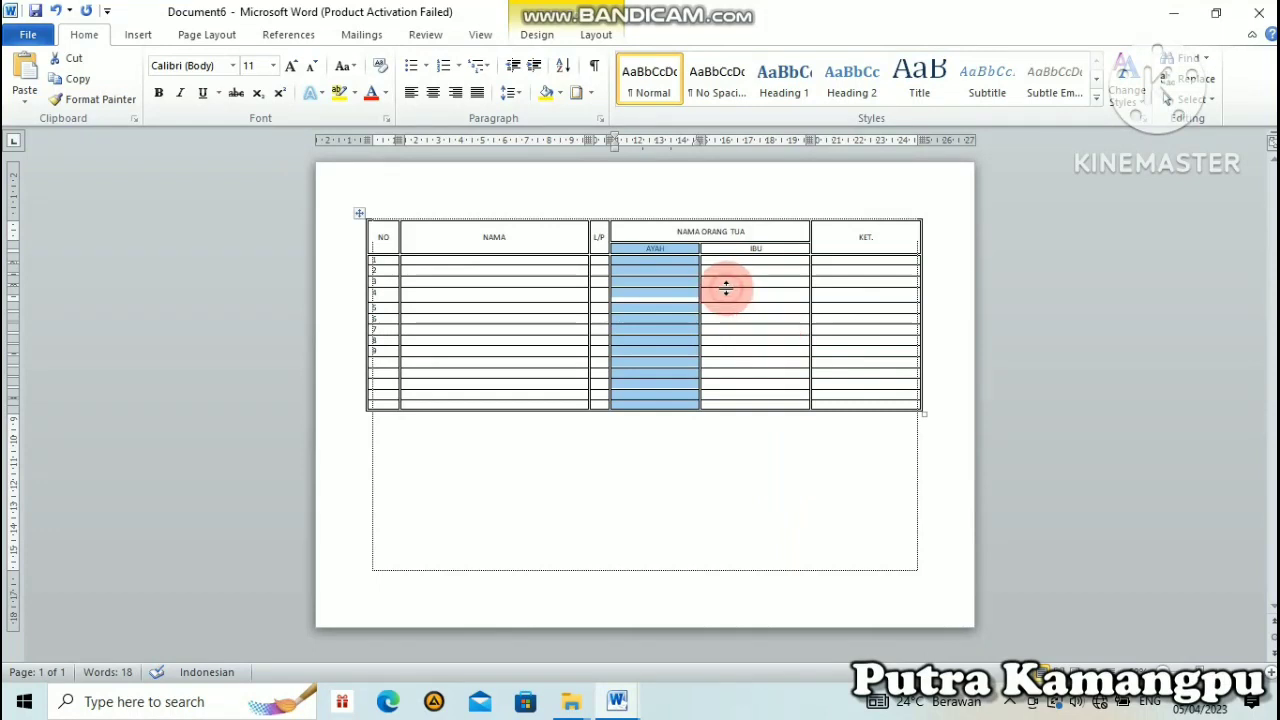
pyautogui.click(769, 293)
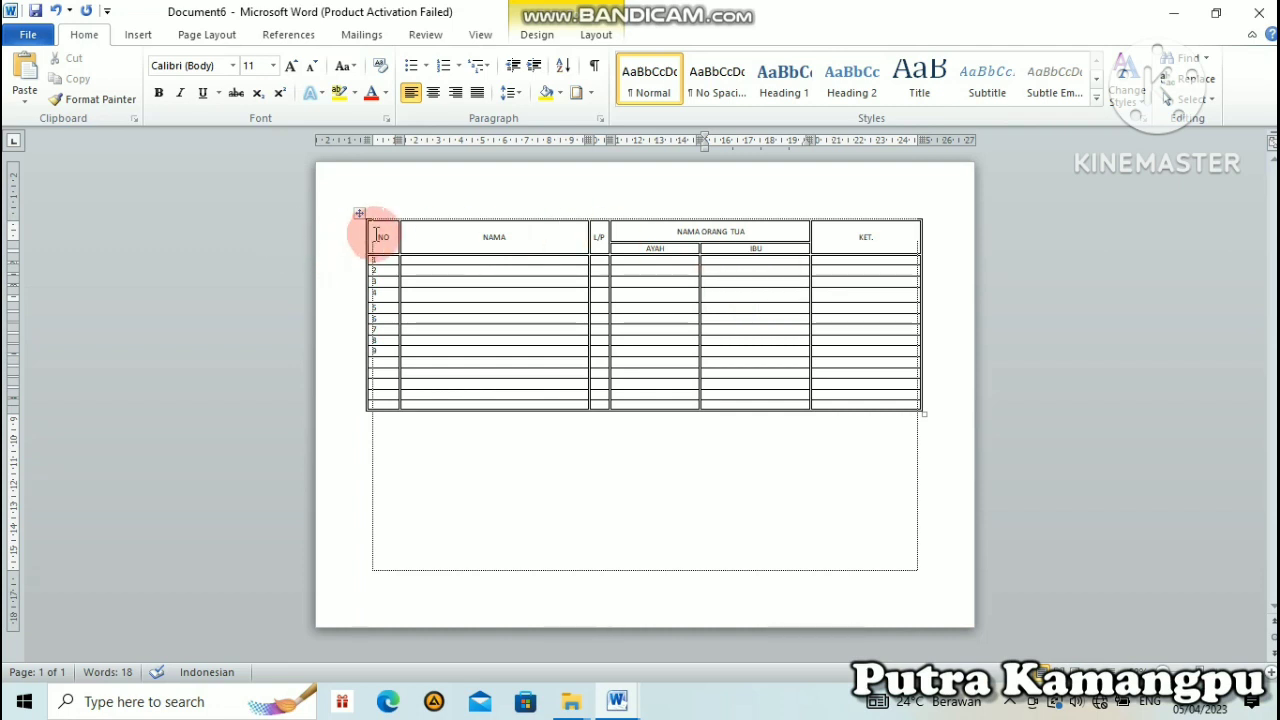
# Make all the table headings bold, including the AYAH and IBU subheadings
pyautogui.moveTo(378, 236); pyautogui.dragTo(846, 249)
pyautogui.hotkey('ctrl', 'e')
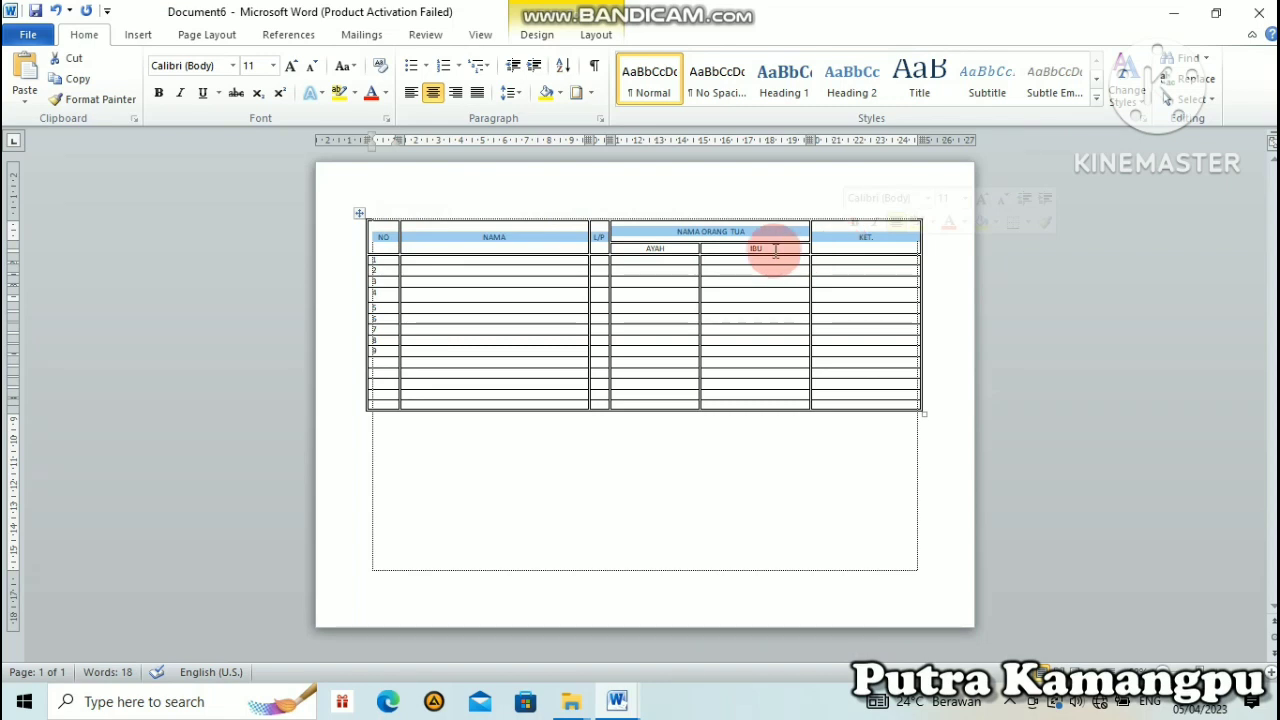
pyautogui.click(159, 93)
pyautogui.moveTo(630, 248); pyautogui.dragTo(755, 250)
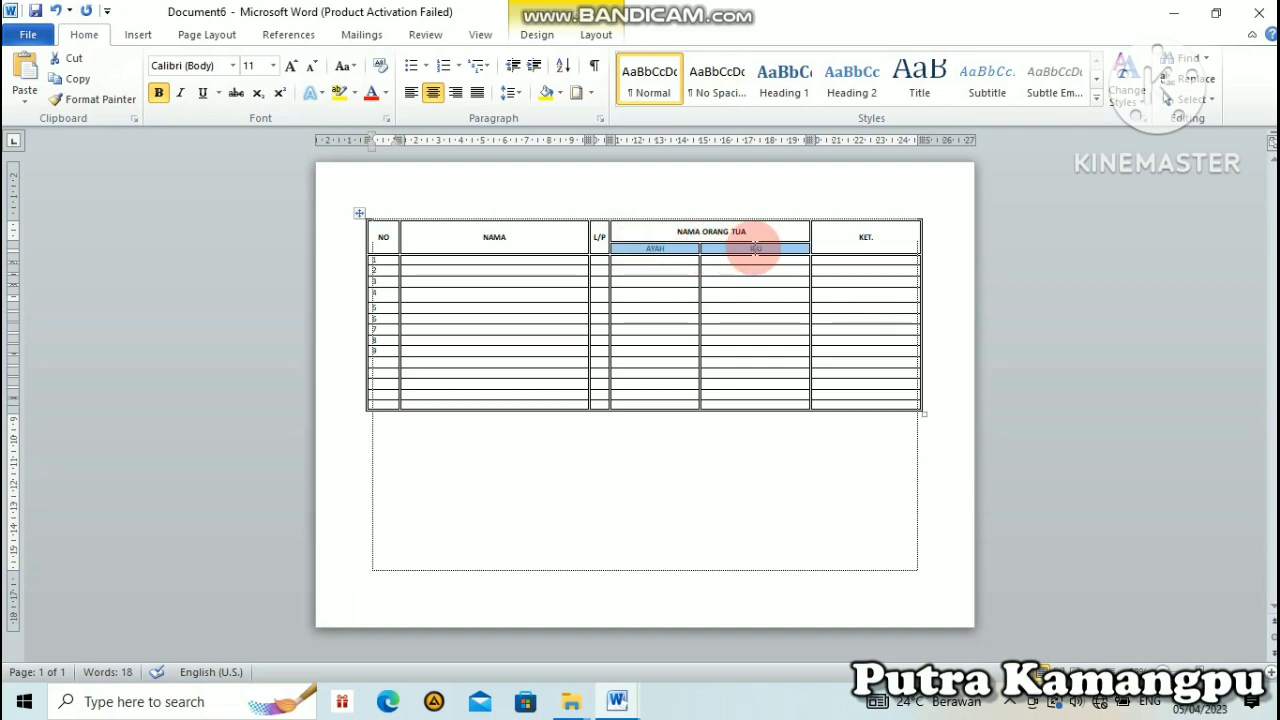
pyautogui.click(159, 93)
pyautogui.click(540, 298)
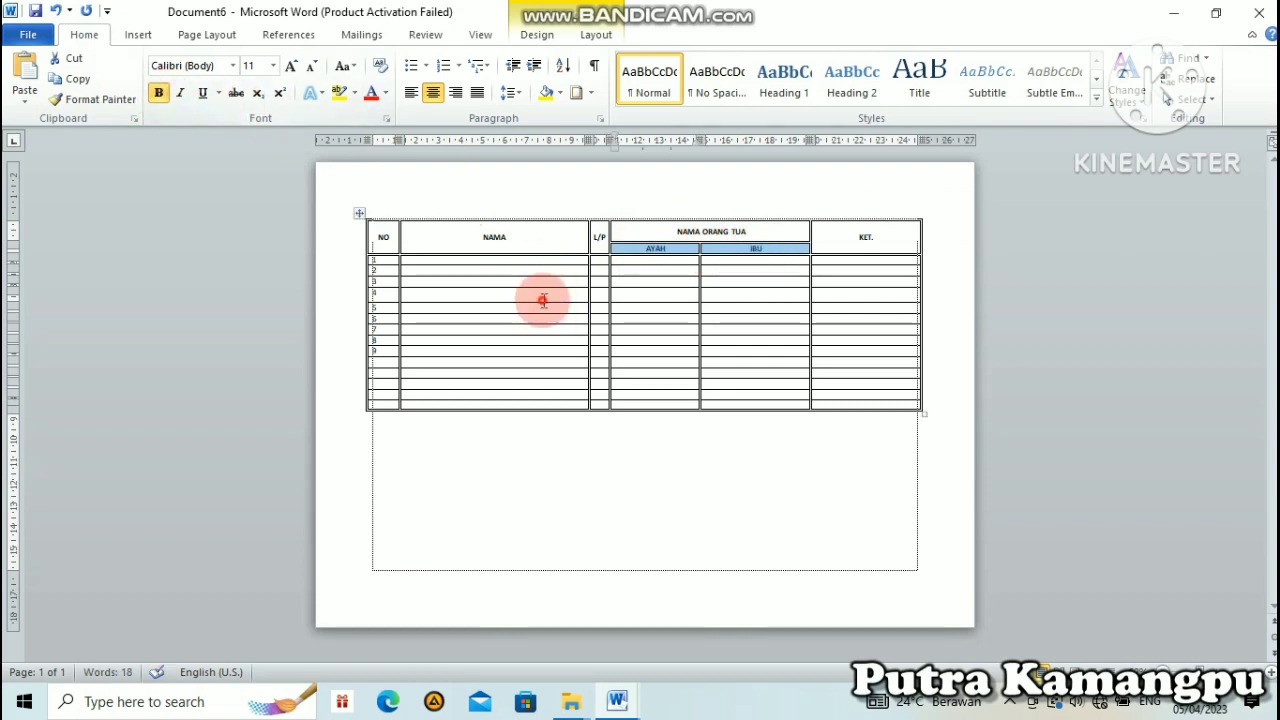
# Increase the font size of all the headings and the AYAH and IBU subheadings to 12
pyautogui.moveTo(357, 245); pyautogui.dragTo(885, 248)
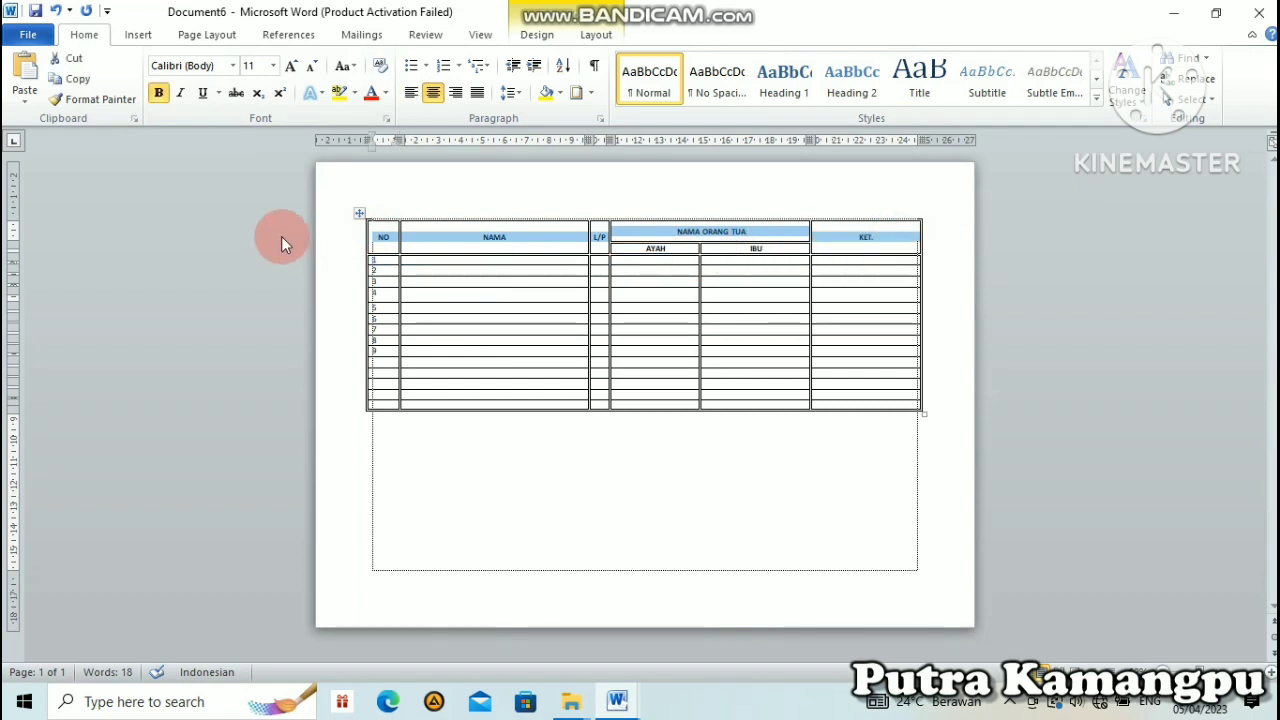
pyautogui.click(291, 67)
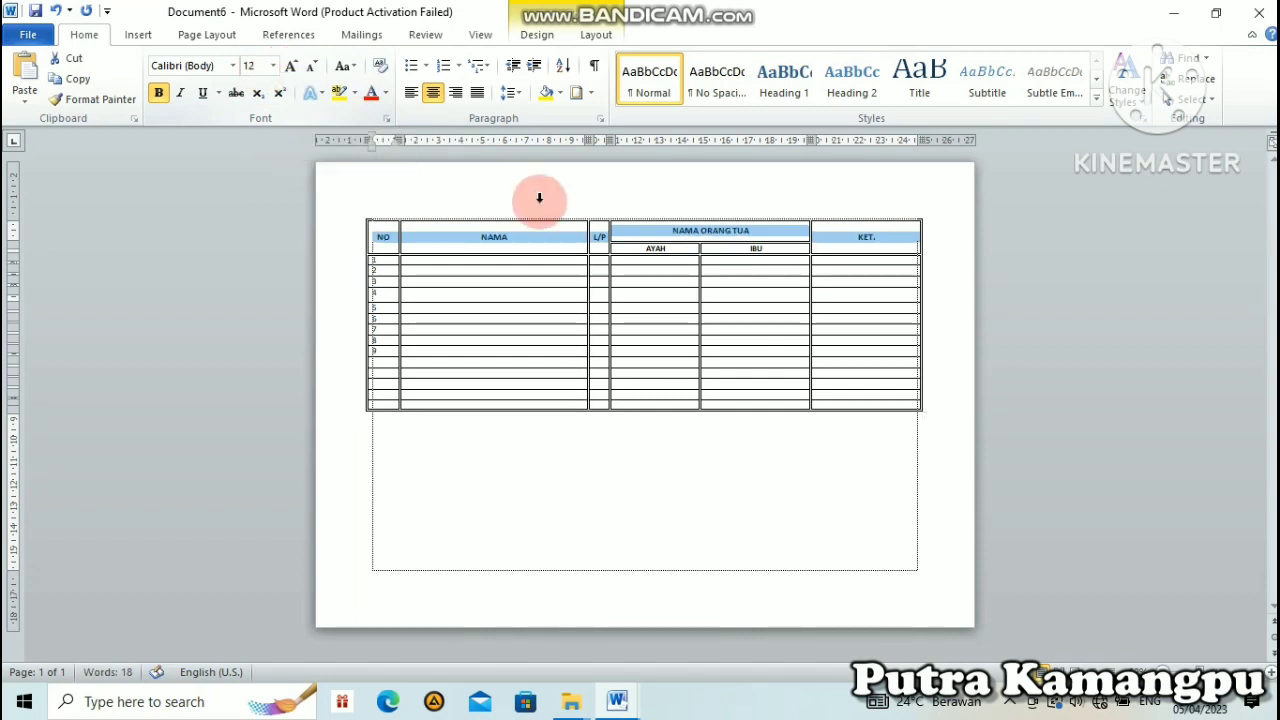
pyautogui.click(590, 253)
pyautogui.moveTo(651, 249); pyautogui.dragTo(777, 251)
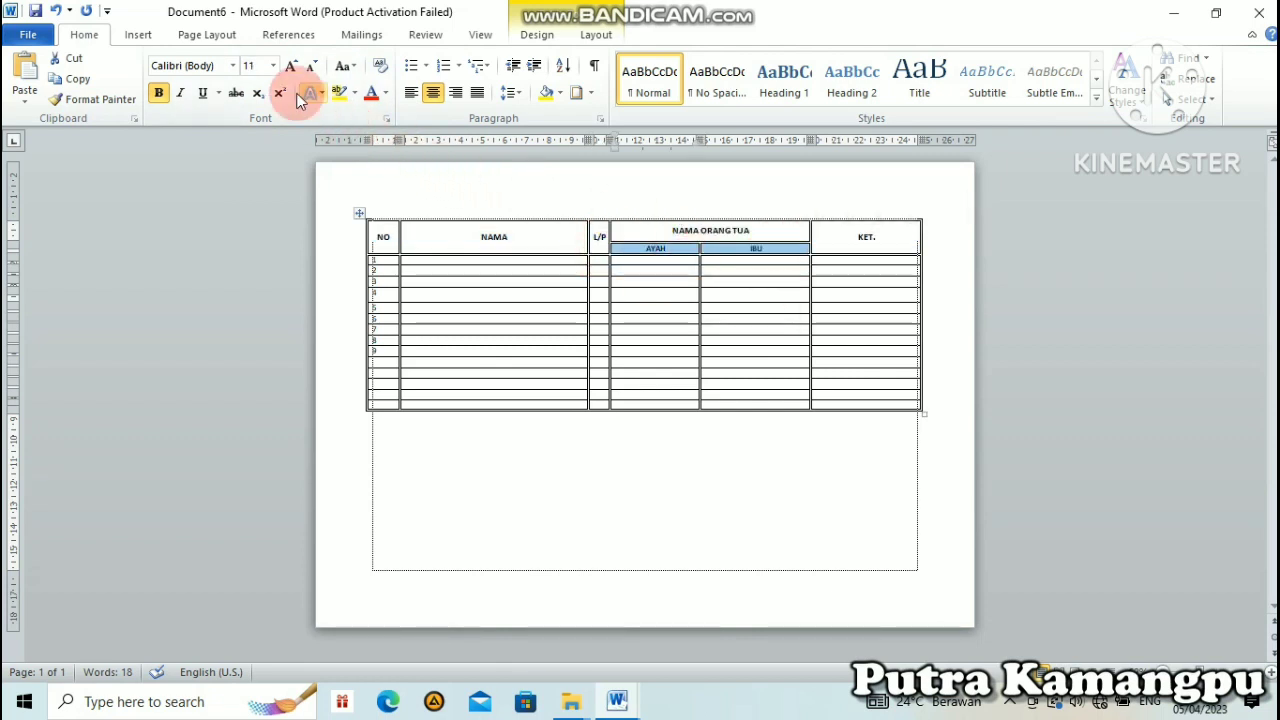
pyautogui.click(292, 67)
pyautogui.click(292, 67)
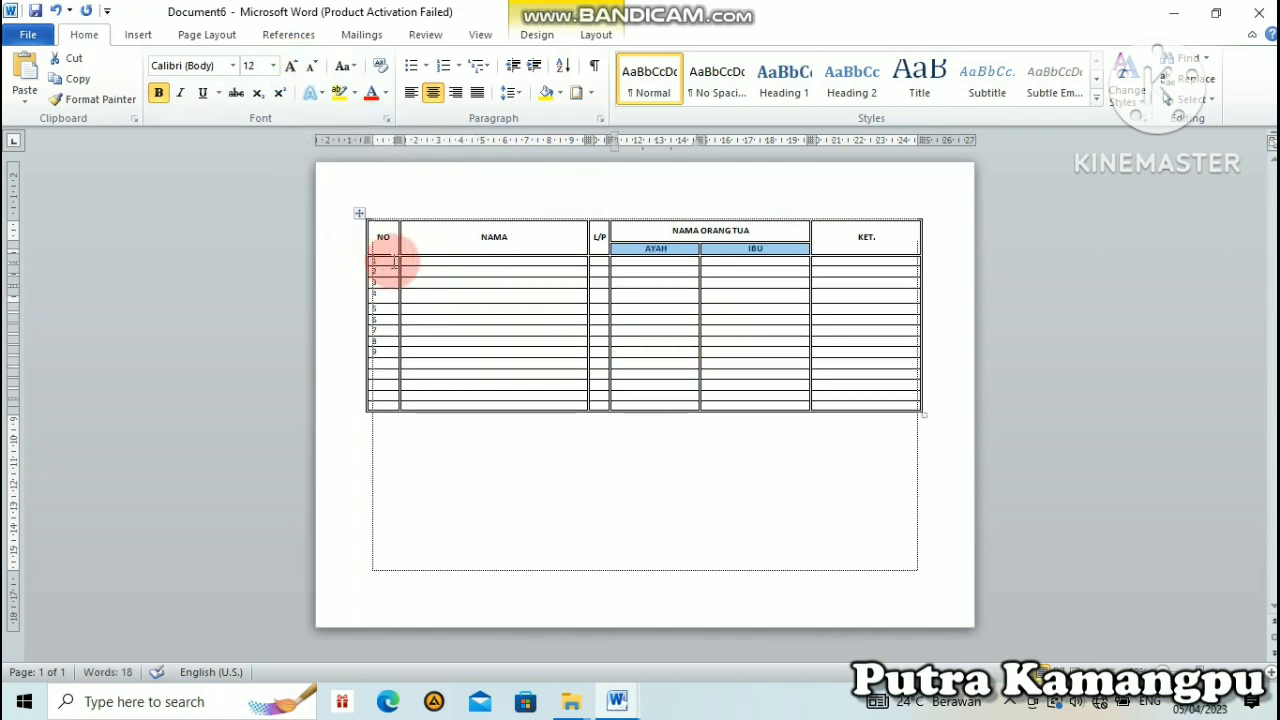
# Center the row numbers in the NO column horizontally and make them bold
pyautogui.moveTo(386, 262); pyautogui.dragTo(390, 402)
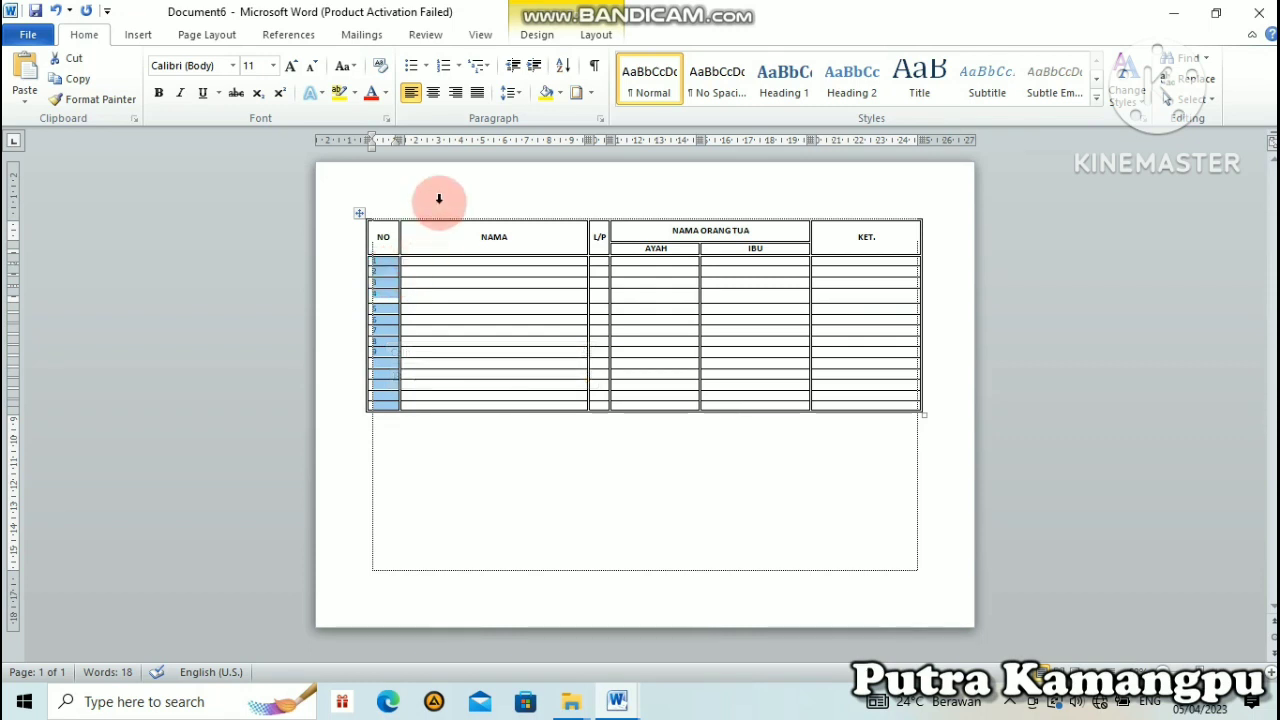
pyautogui.click(437, 95)
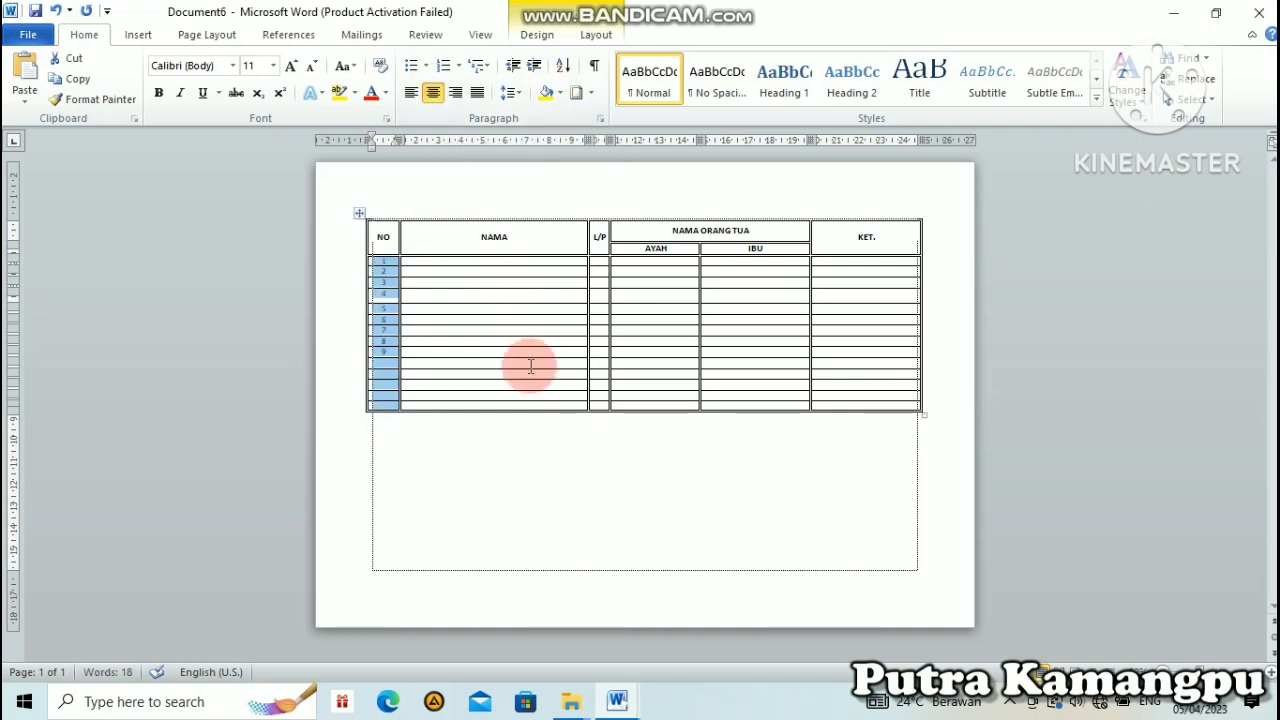
pyautogui.click(160, 93)
pyautogui.click(724, 343)
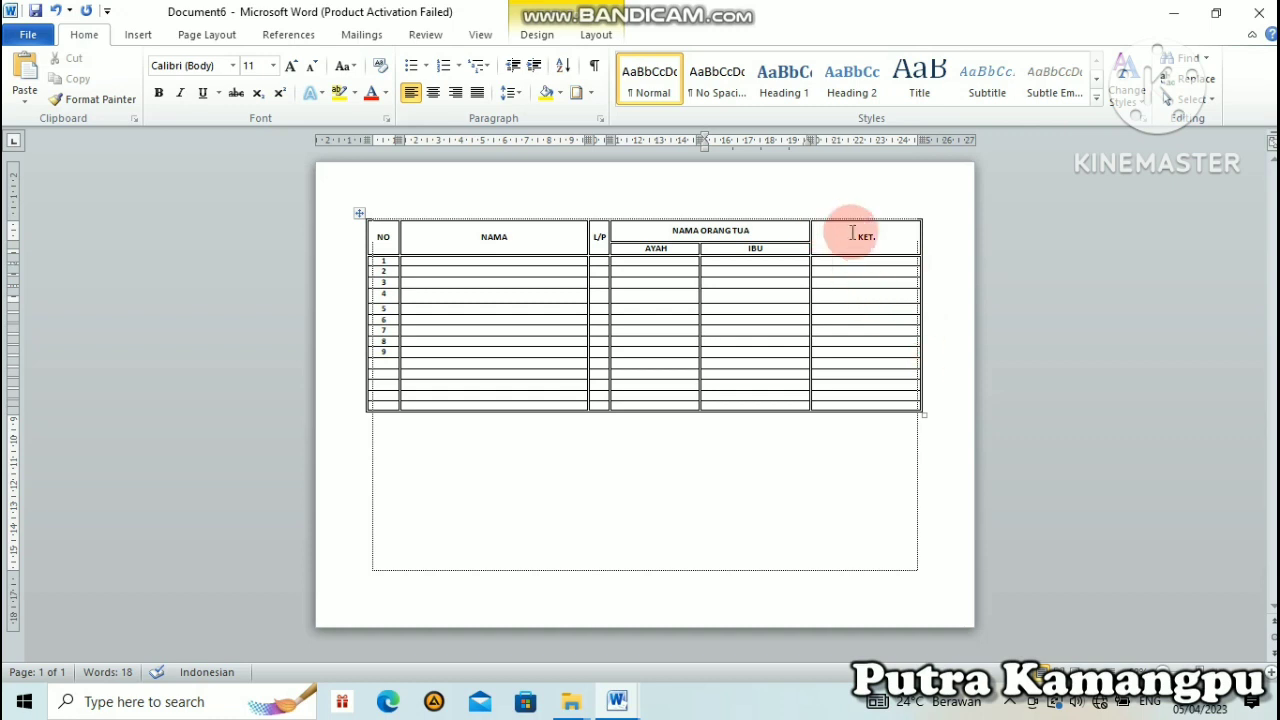
# Delete the entire KET. column from the table and undo the deletion
pyautogui.moveTo(848, 238); pyautogui.dragTo(871, 408)
pyautogui.click(884, 482)
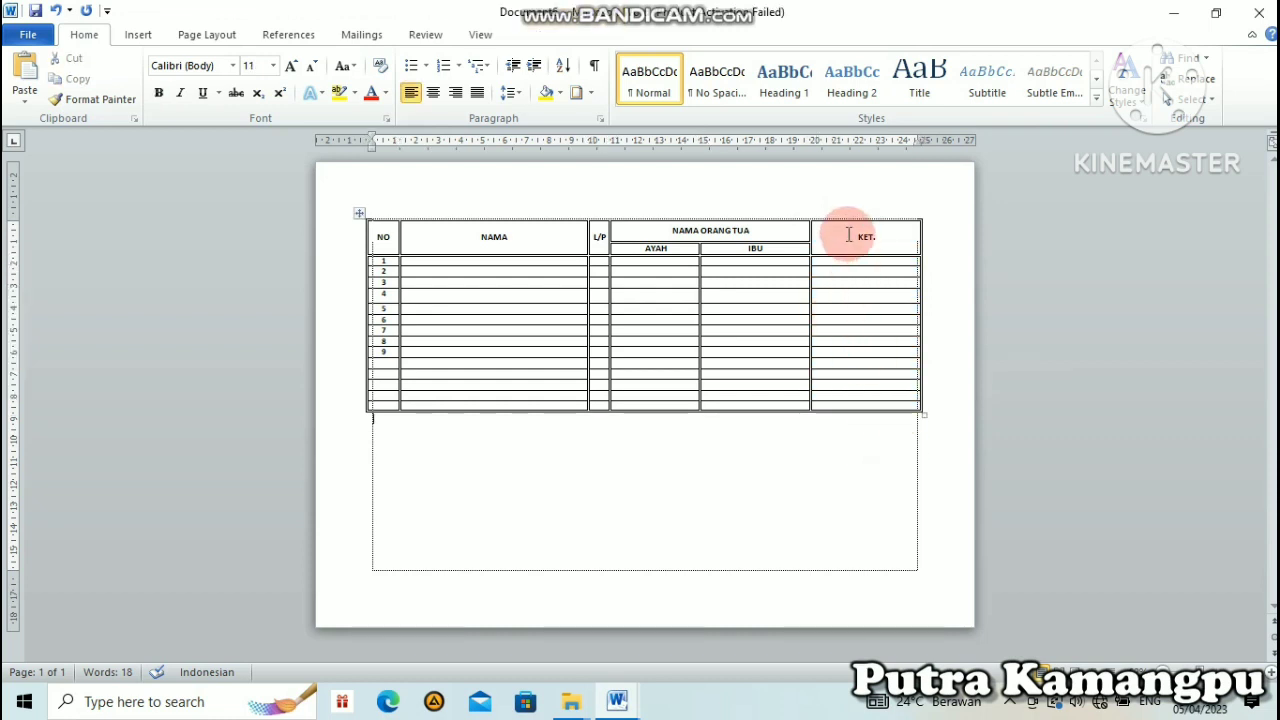
pyautogui.moveTo(841, 232); pyautogui.dragTo(882, 410)
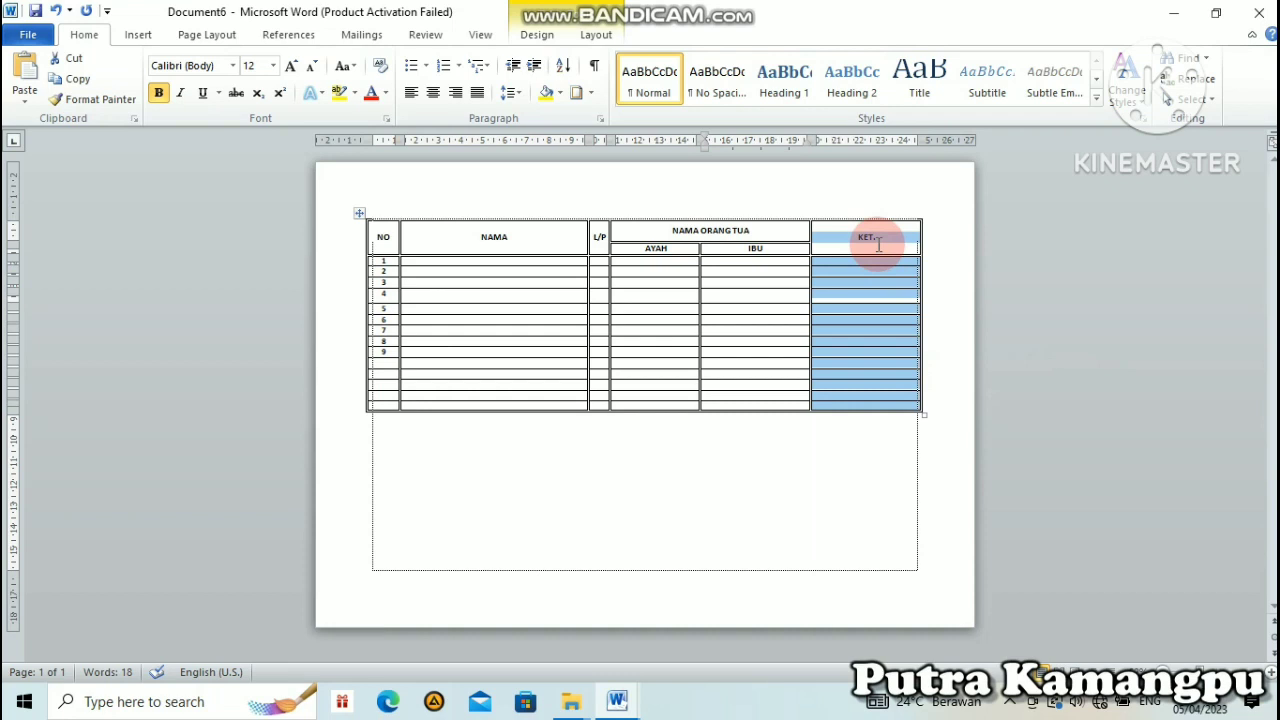
pyautogui.moveTo(879, 243); pyautogui.dragTo(938, 285)
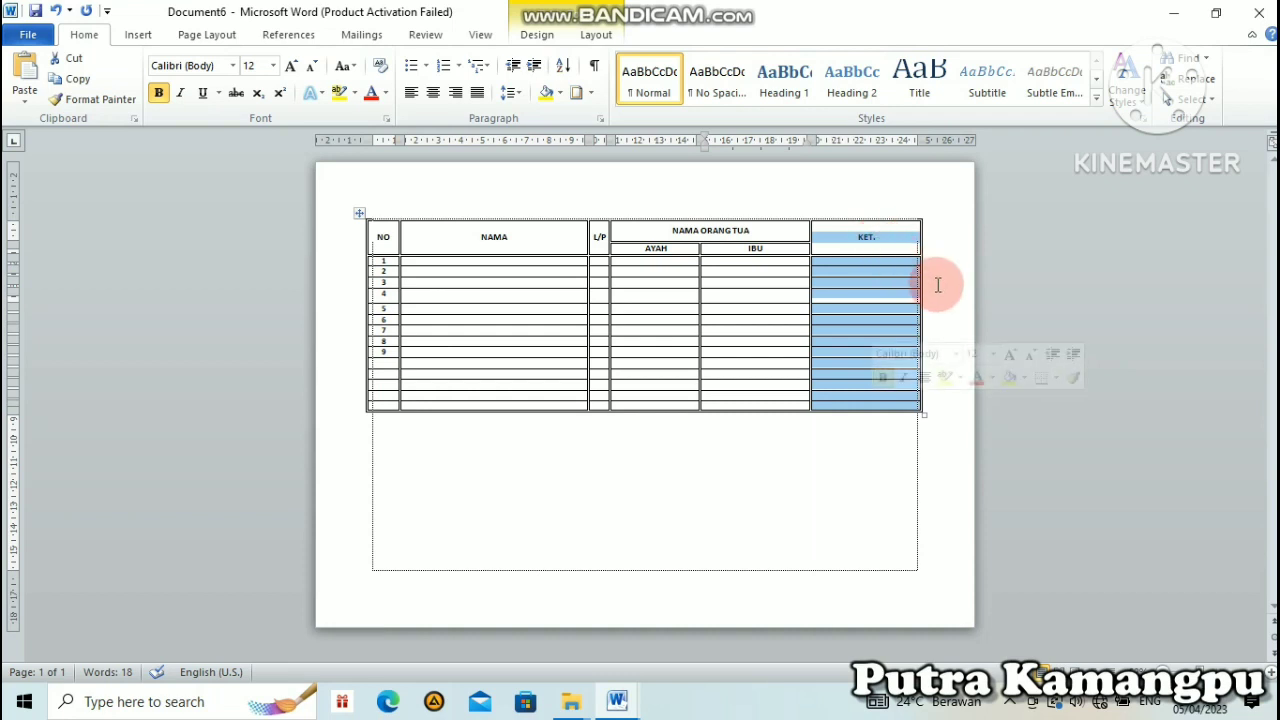
pyautogui.press('BackSpace')
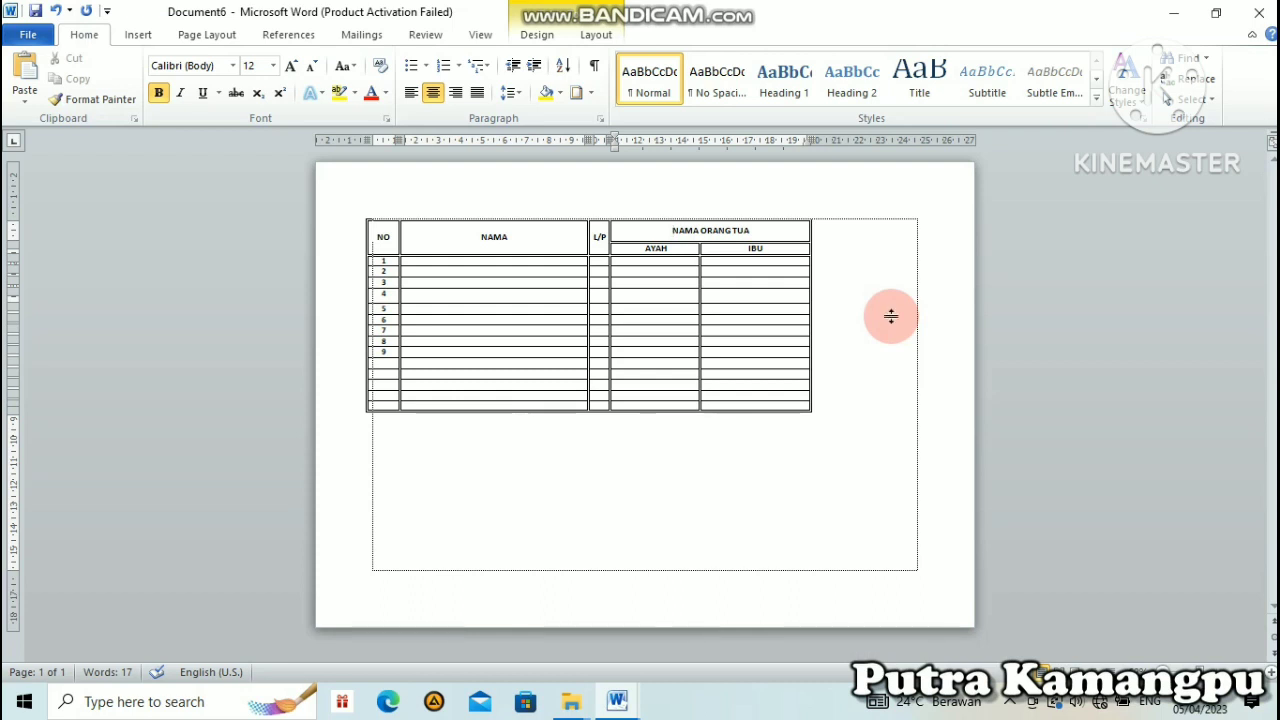
pyautogui.hotkey('ctrl', 'v')
pyautogui.click(867, 425)
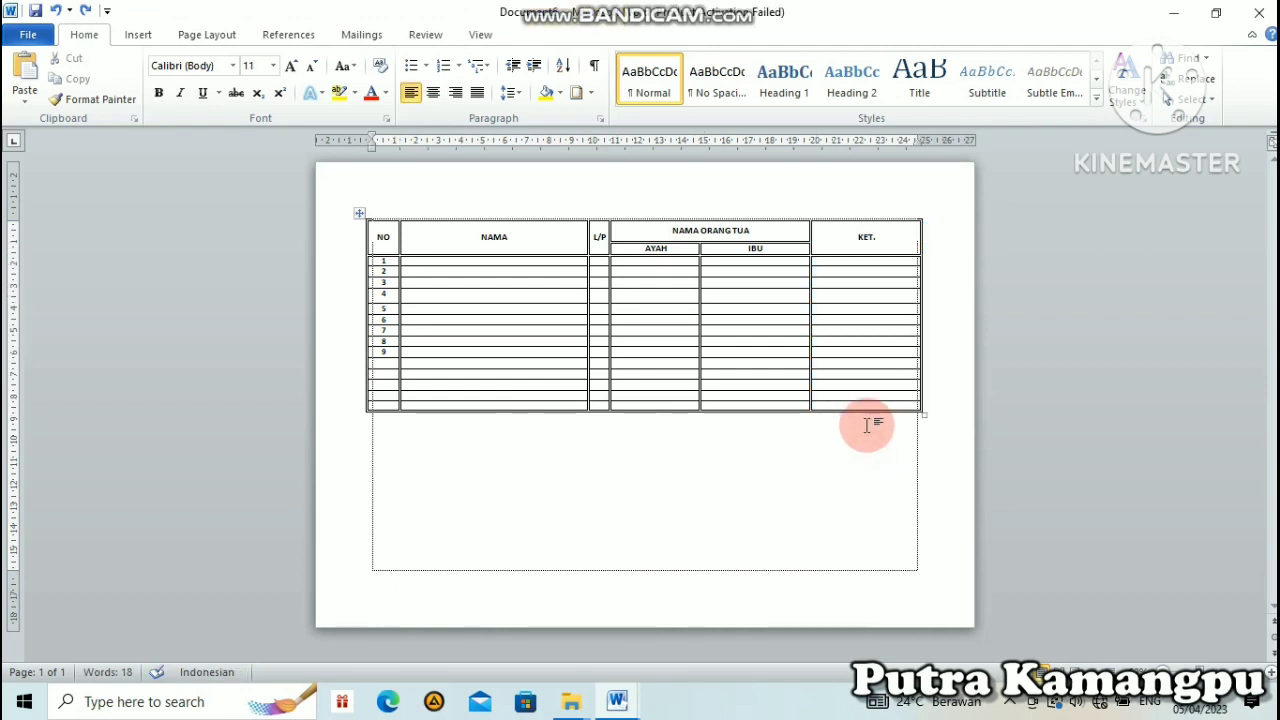
pyautogui.click(857, 441)
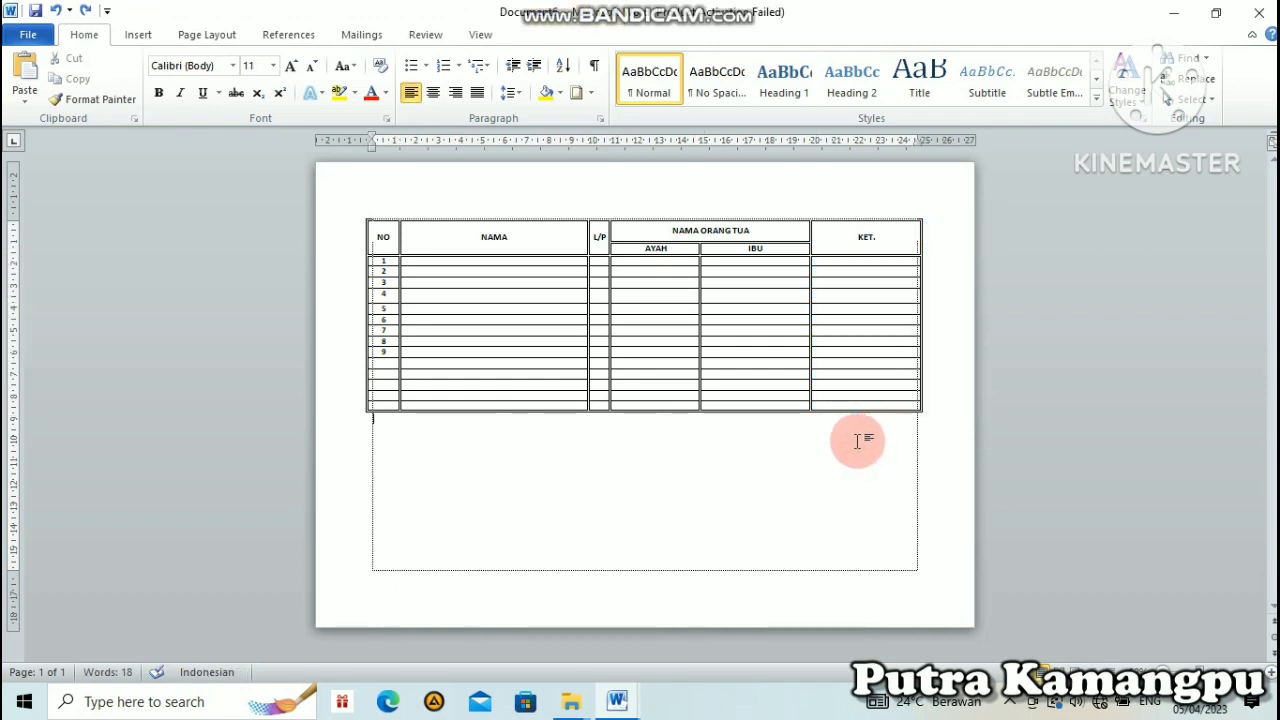
# Insert ten empty rows at the end of the table, in two batches of five, below the existing blank rows
pyautogui.click(388, 357)
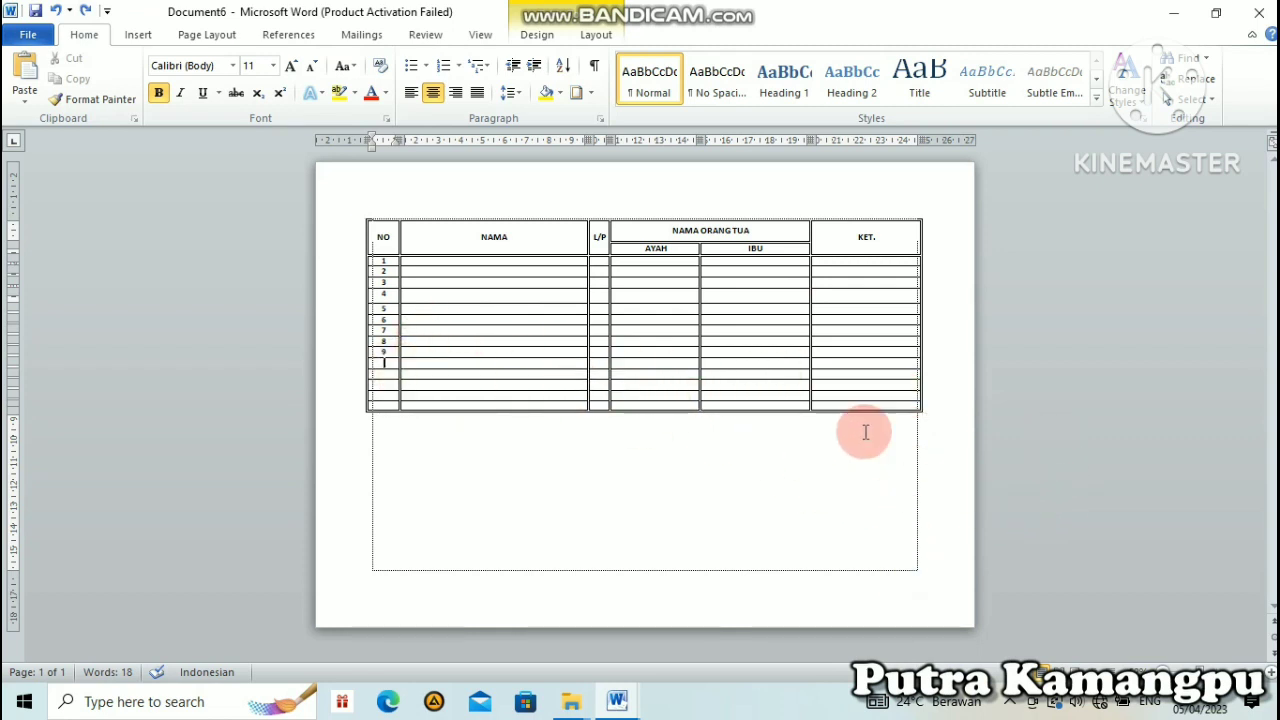
pyautogui.moveTo(375, 364); pyautogui.dragTo(857, 400)
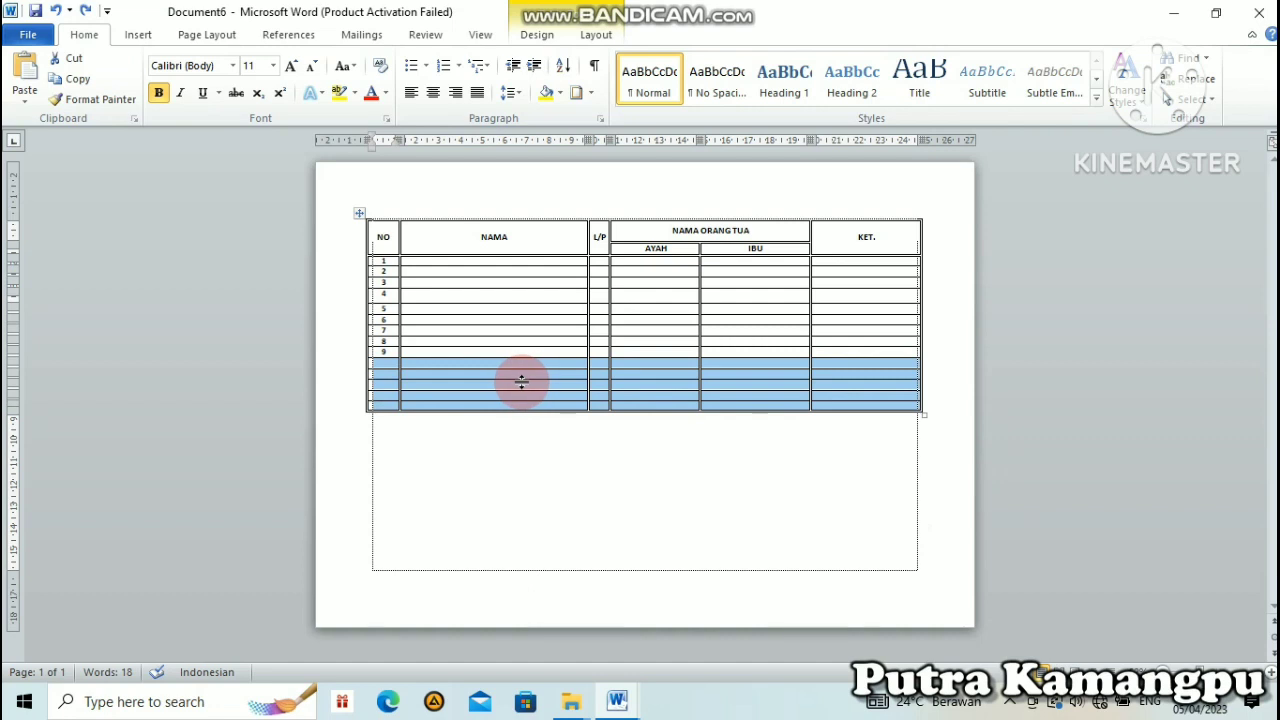
pyautogui.rightClick(513, 380)
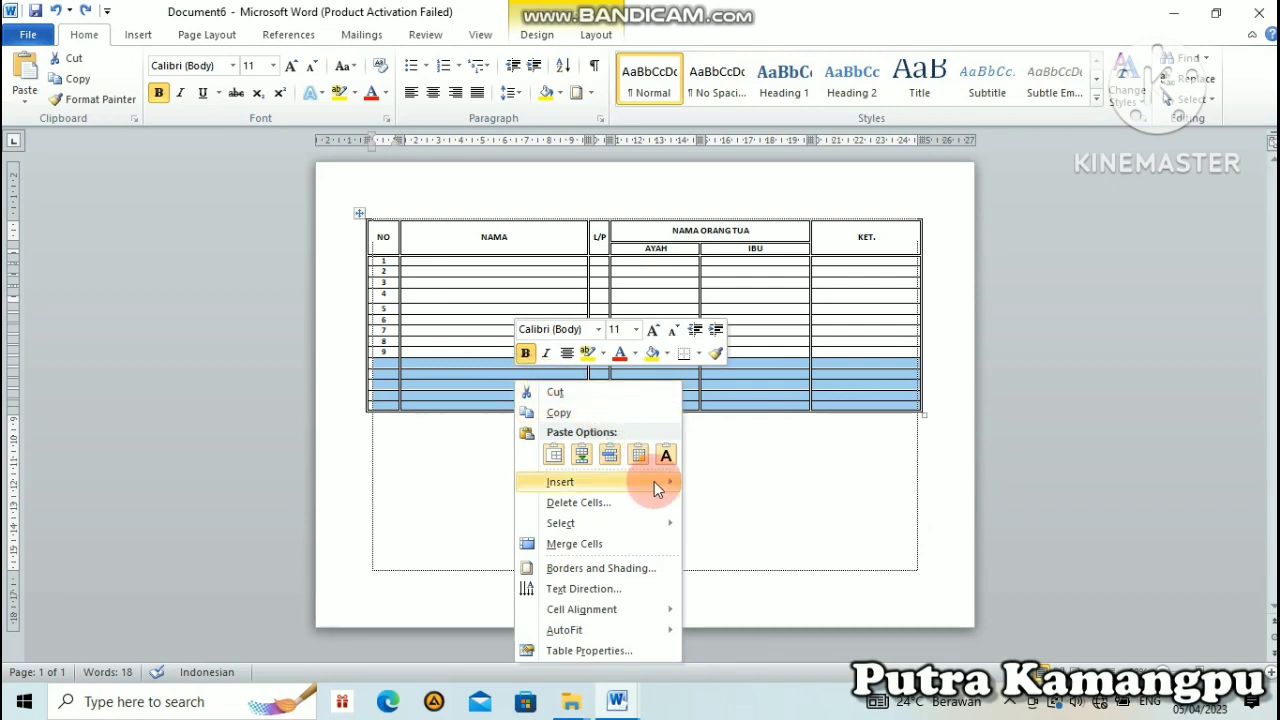
pyautogui.moveTo(660, 490)
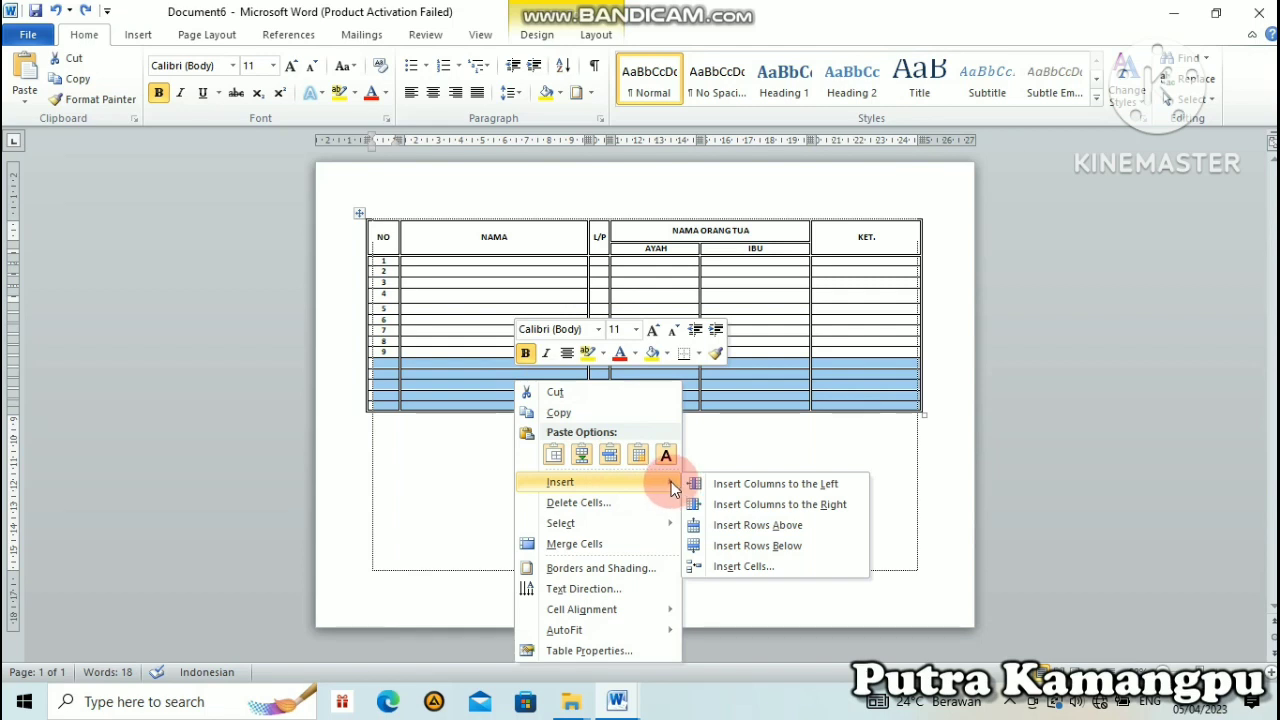
pyautogui.click(722, 548)
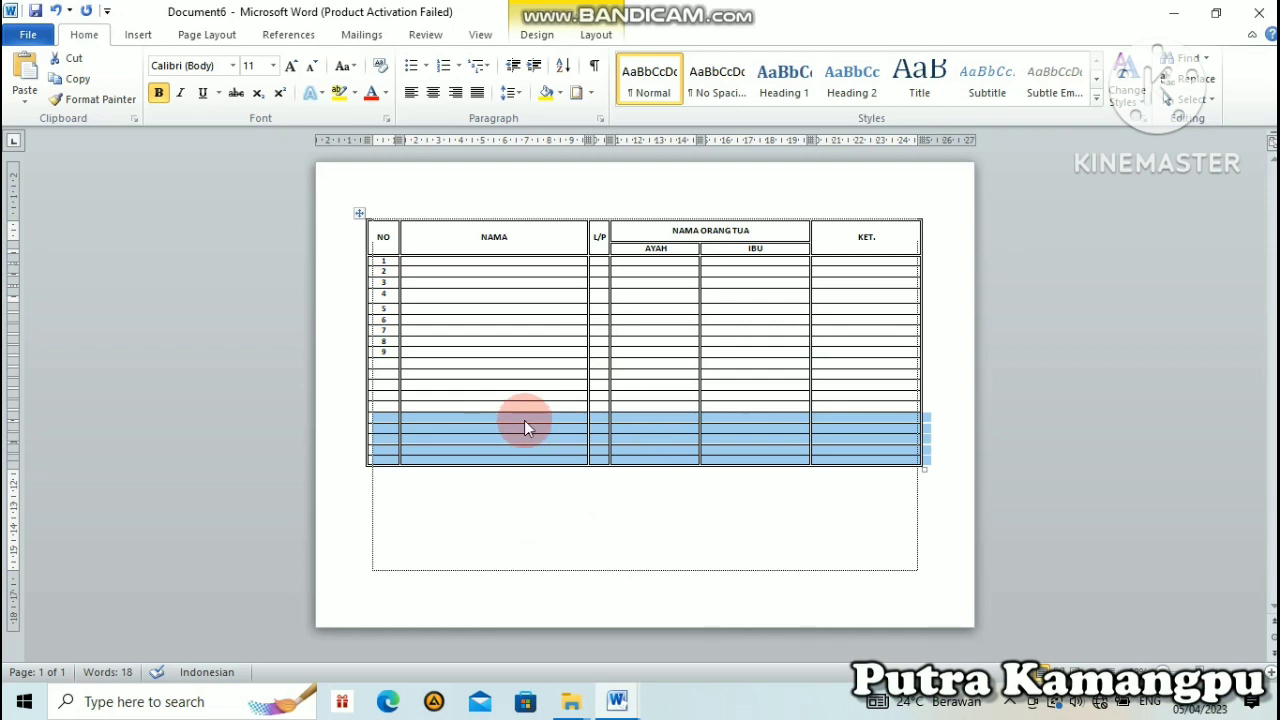
pyautogui.rightClick(526, 430)
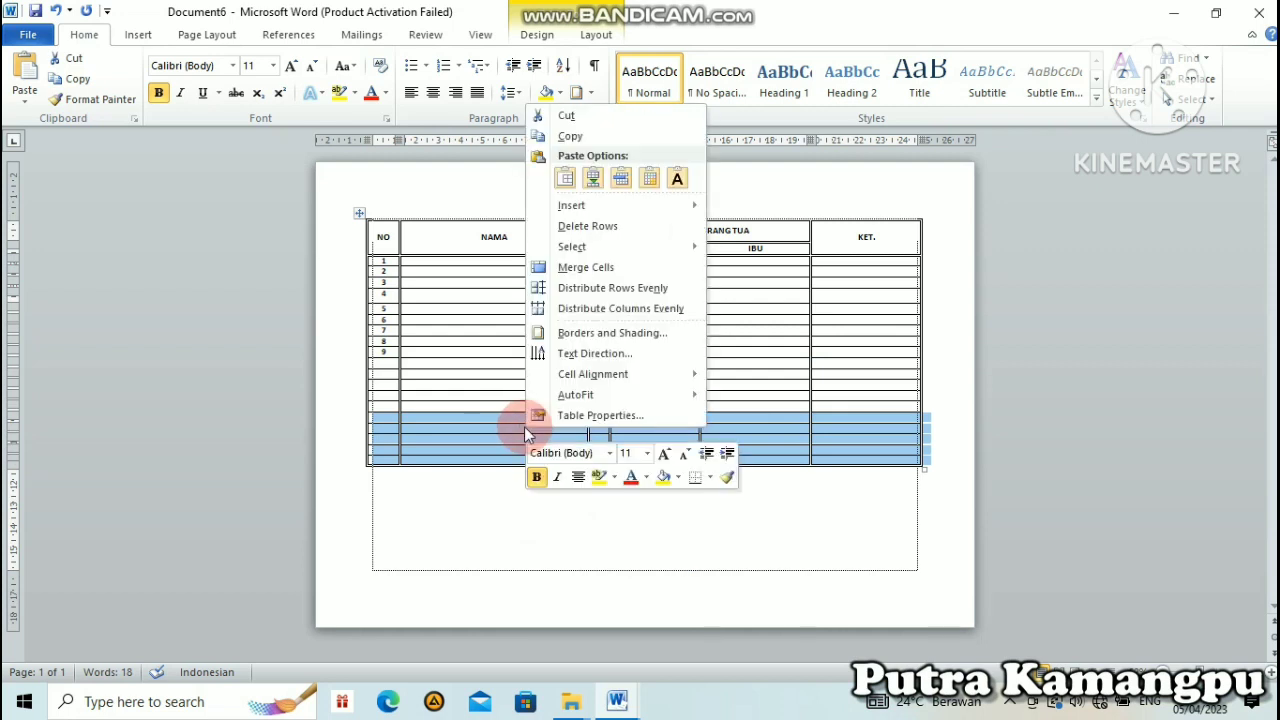
pyautogui.moveTo(625, 209)
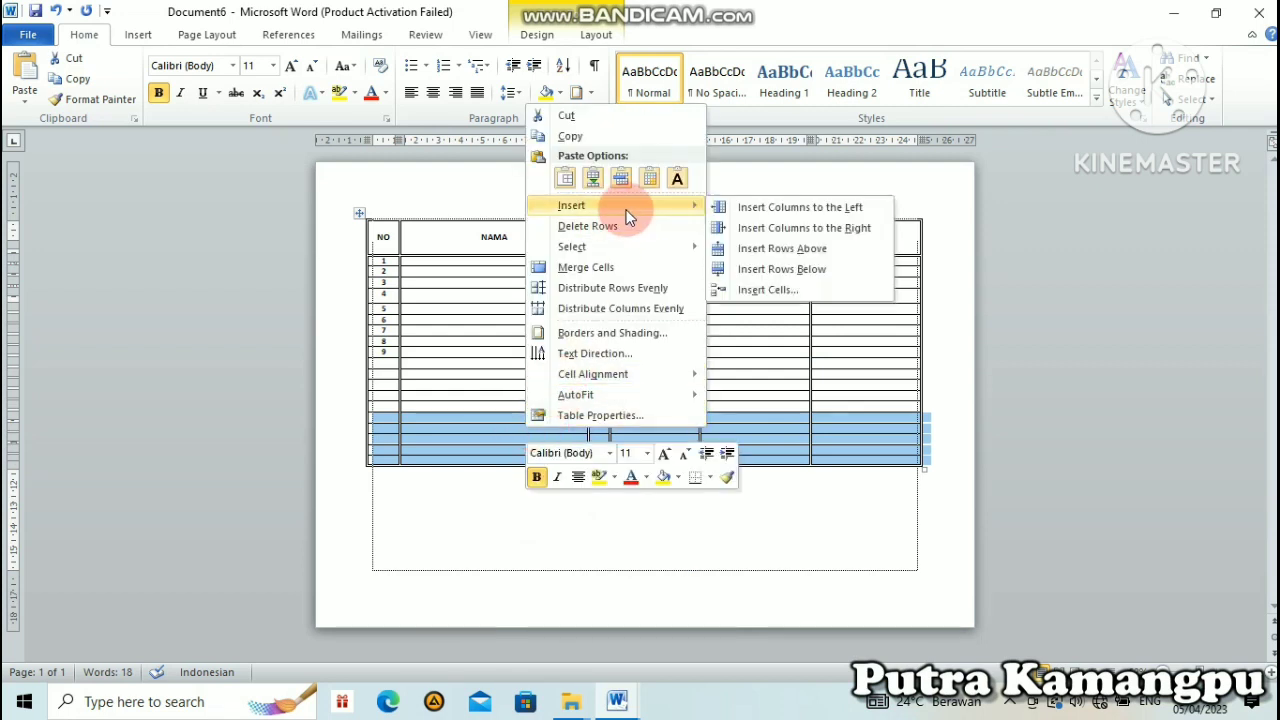
pyautogui.click(750, 270)
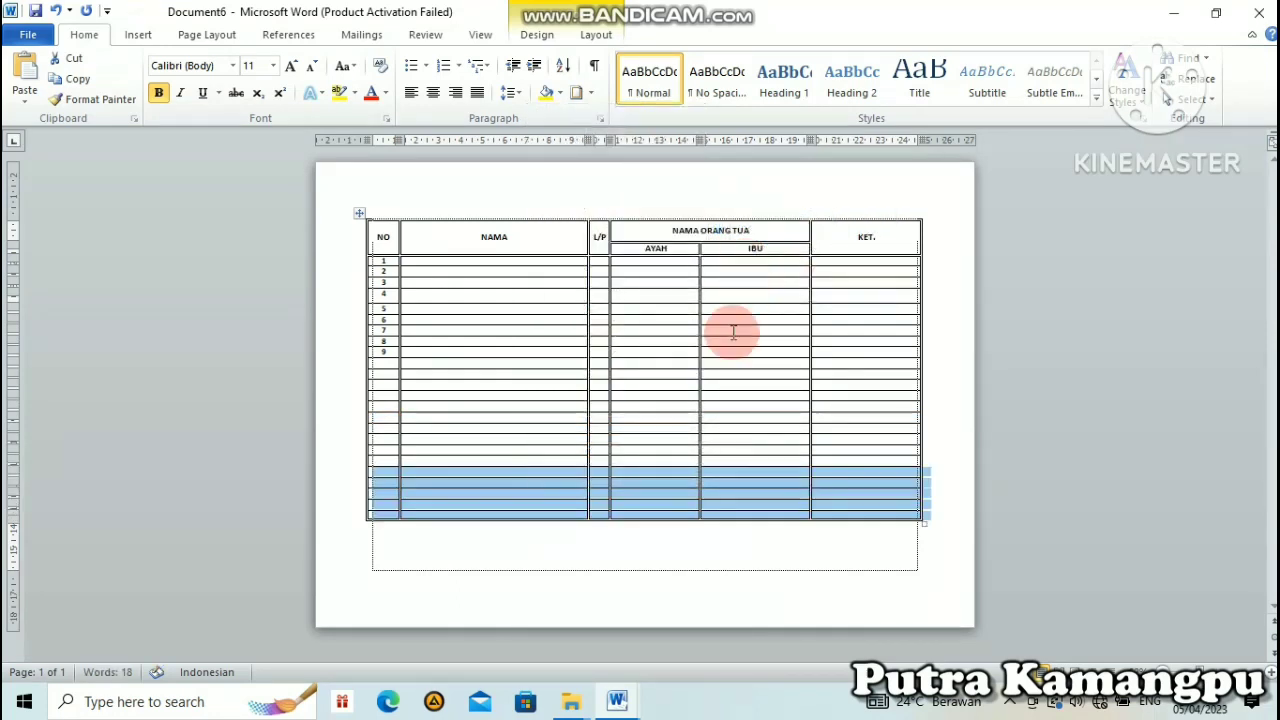
pyautogui.click(688, 470)
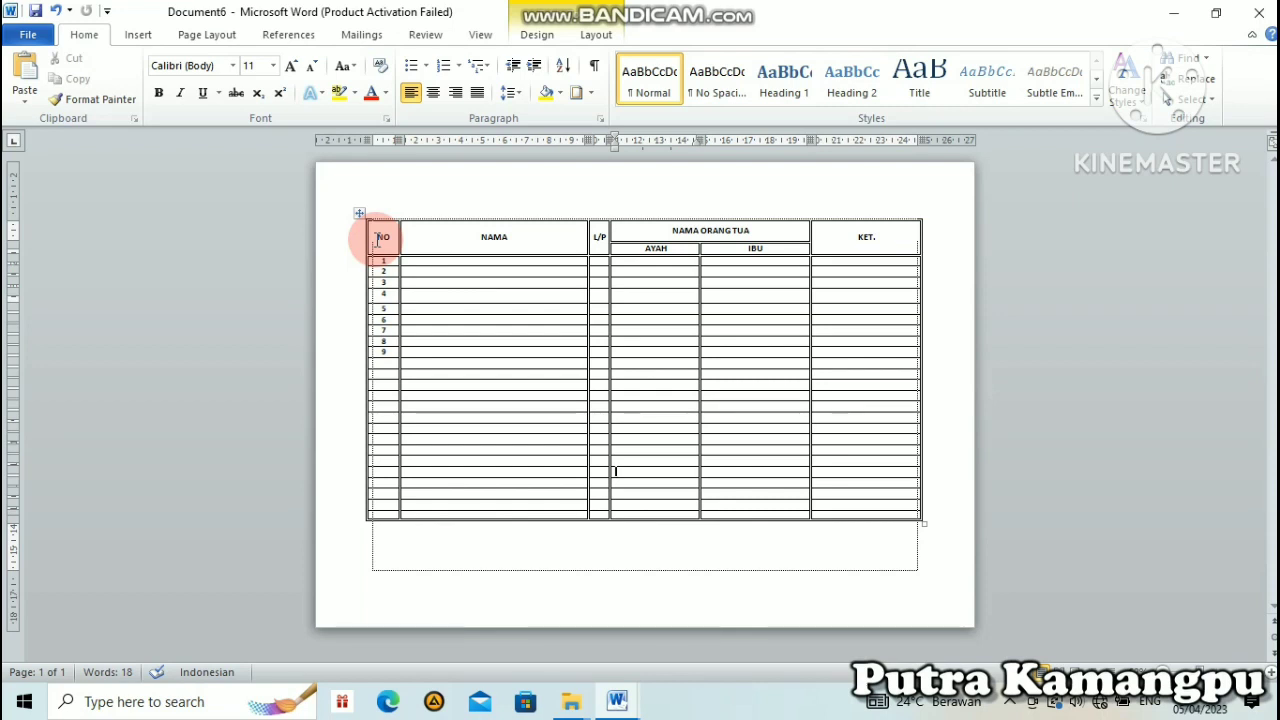
# Shade the NO, NAMA, L/P, NAMA ORANG TUA and KET. heading cells with the standard light green color
pyautogui.moveTo(377, 241); pyautogui.dragTo(834, 250)
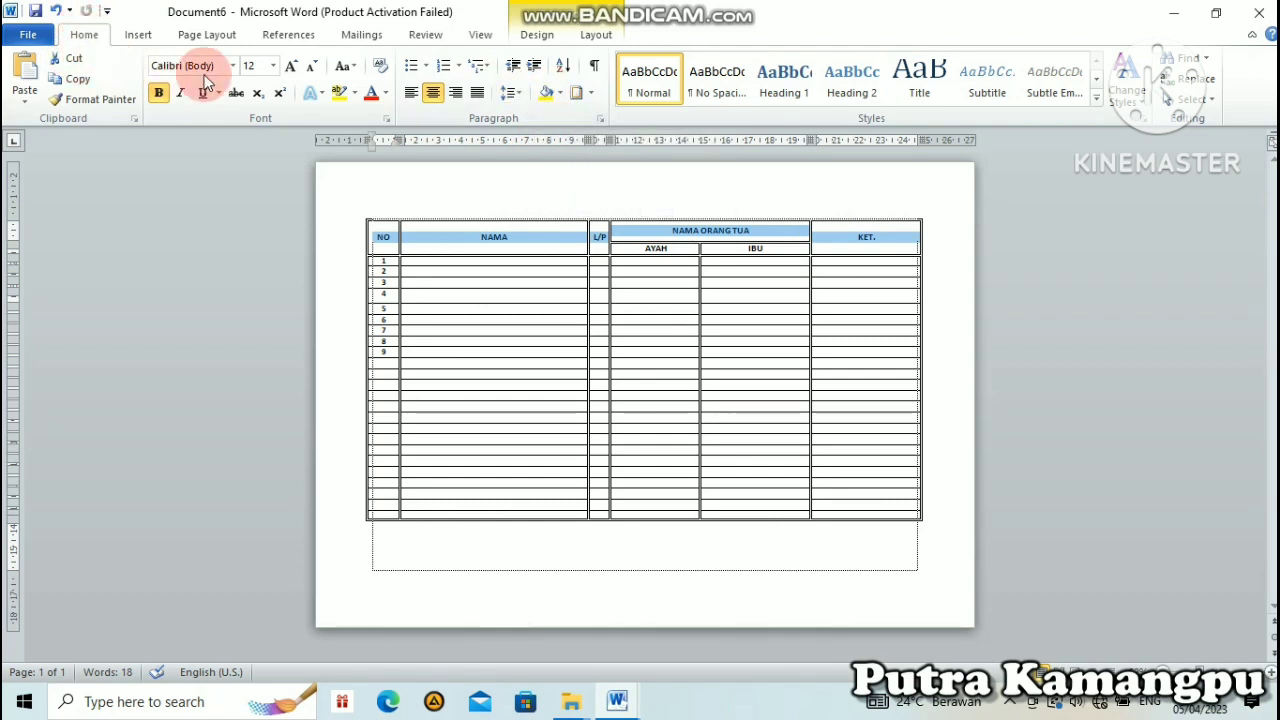
pyautogui.click(559, 94)
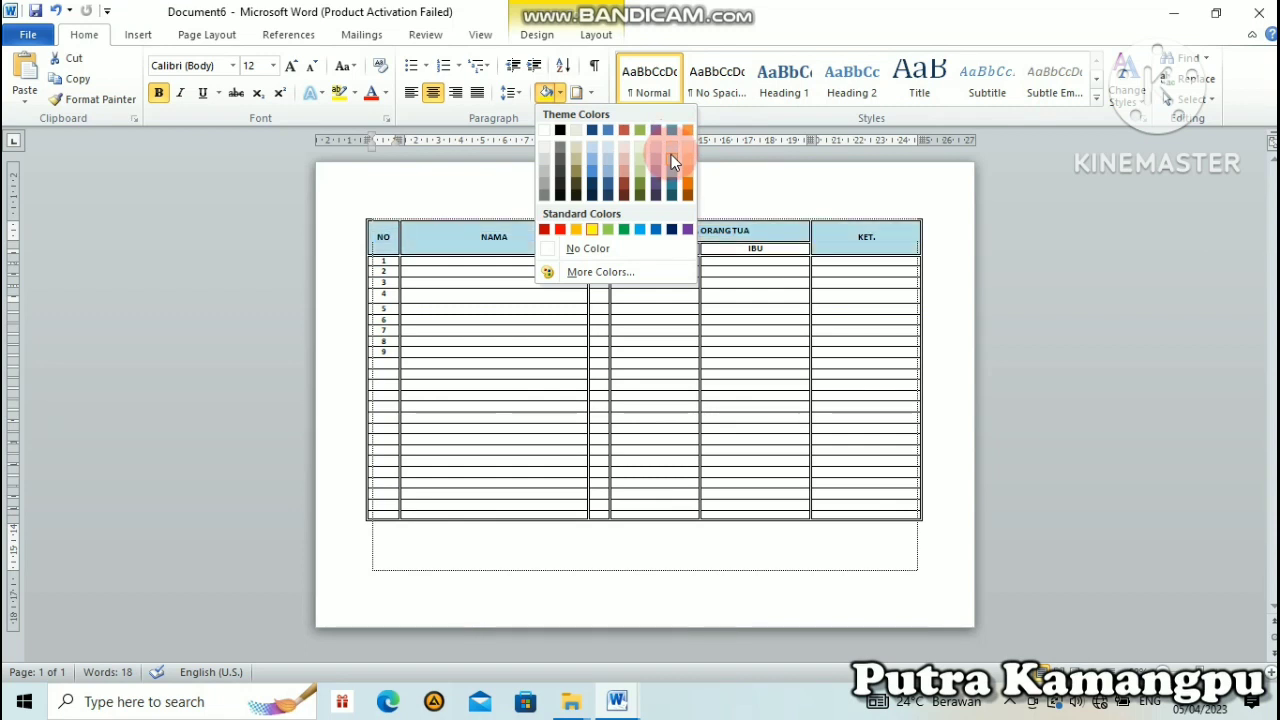
pyautogui.click(607, 231)
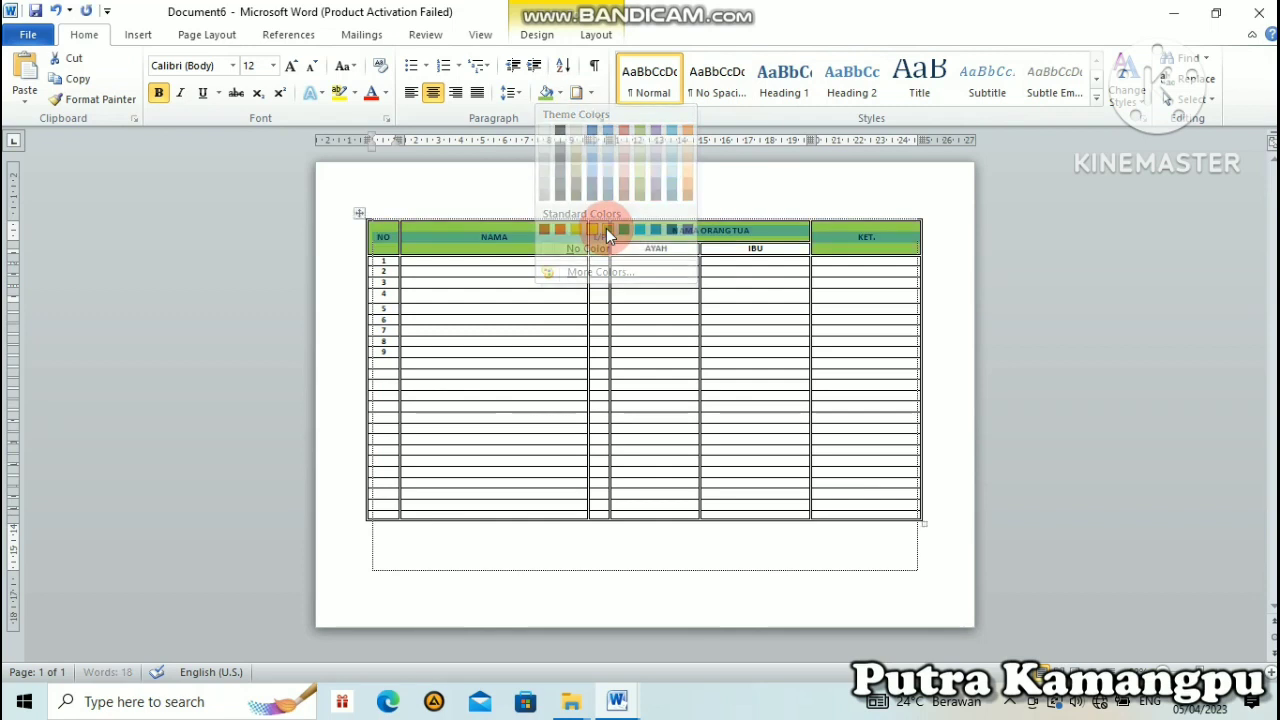
pyautogui.click(655, 236)
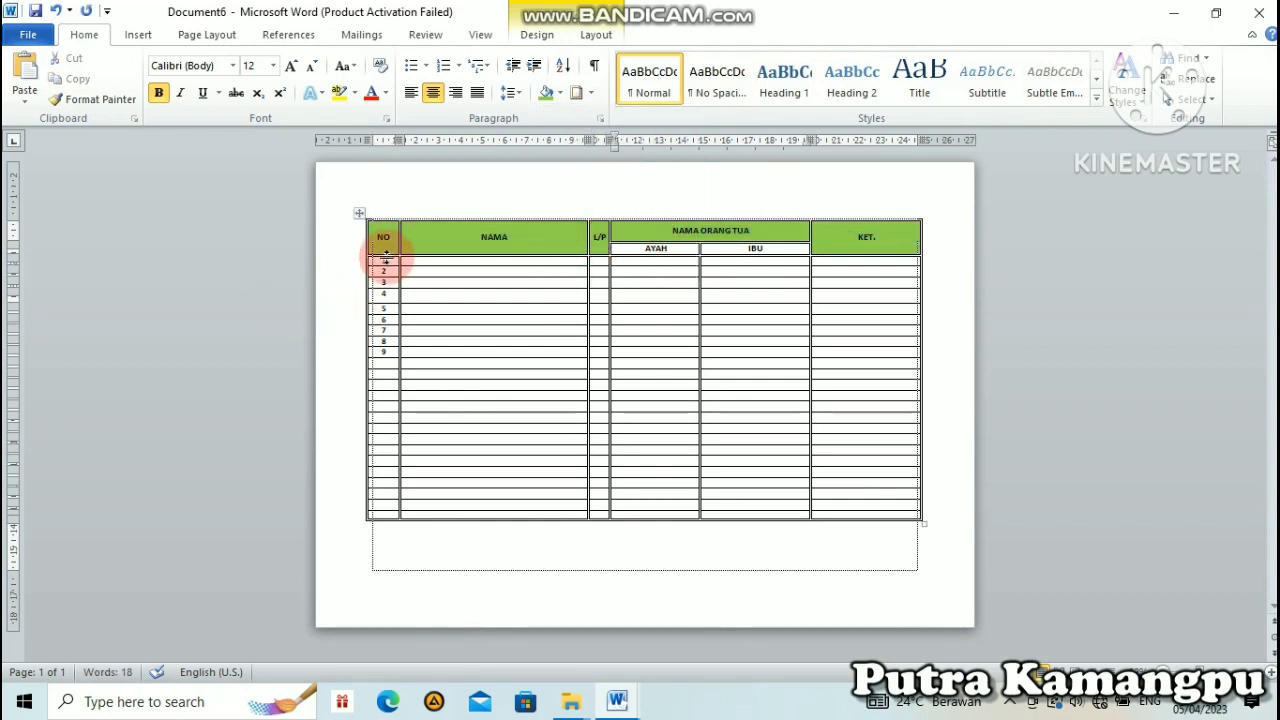
# Apply the same light green shading to the NO column cells from row number 1 to the last row
pyautogui.moveTo(388, 261); pyautogui.dragTo(386, 510)
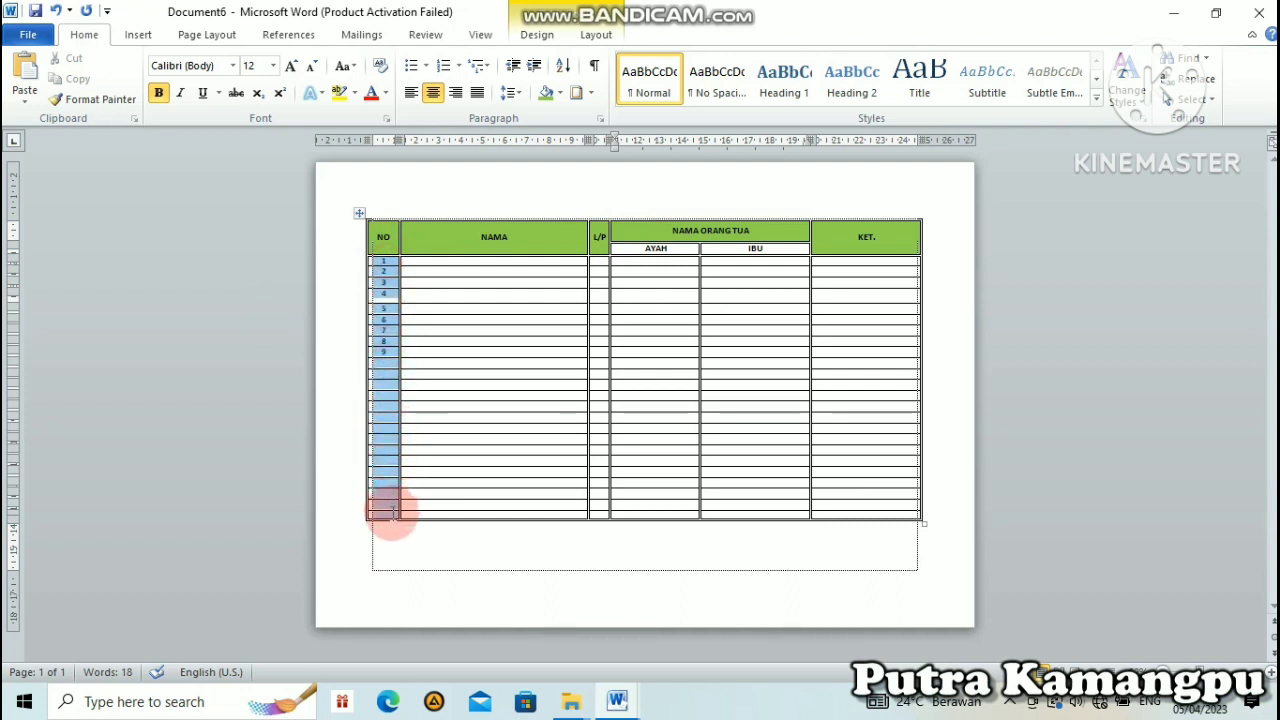
pyautogui.click(546, 97)
pyautogui.click(476, 302)
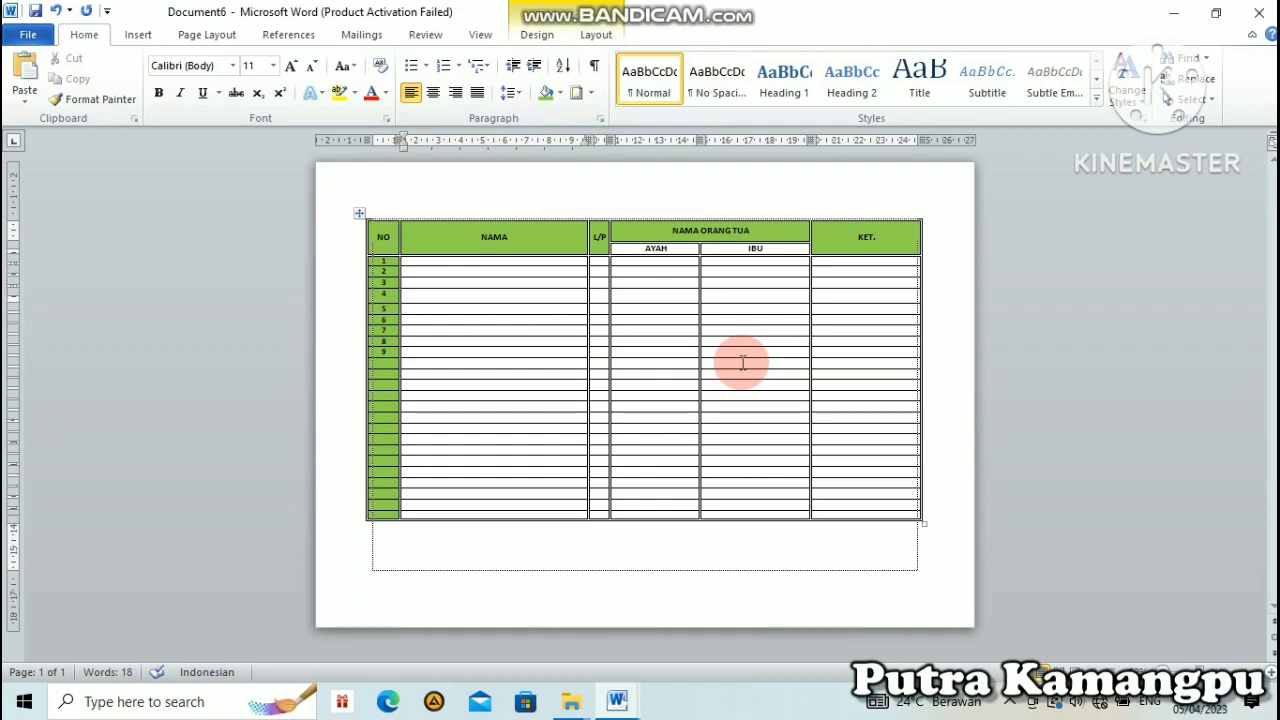
# Shade the AYAH and IBU subheading cells with Orange, Accent 6, Lighter 40%
pyautogui.moveTo(630, 248); pyautogui.dragTo(708, 251)
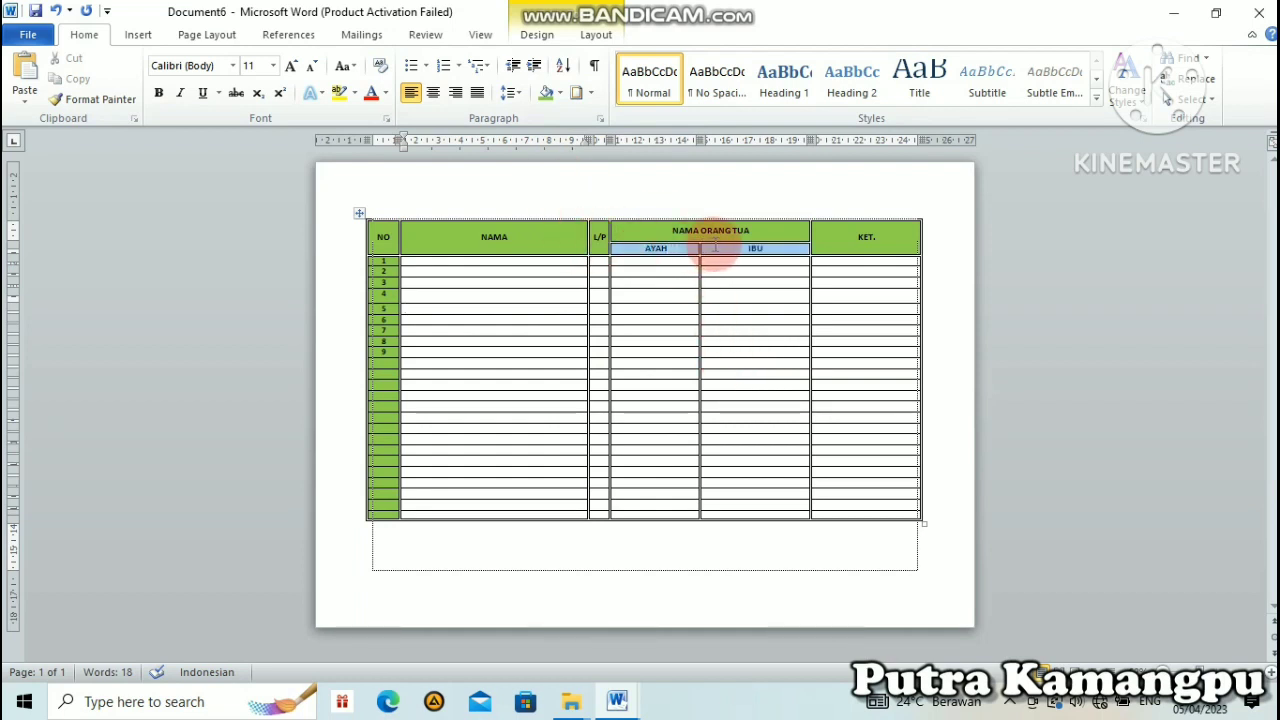
pyautogui.click(561, 93)
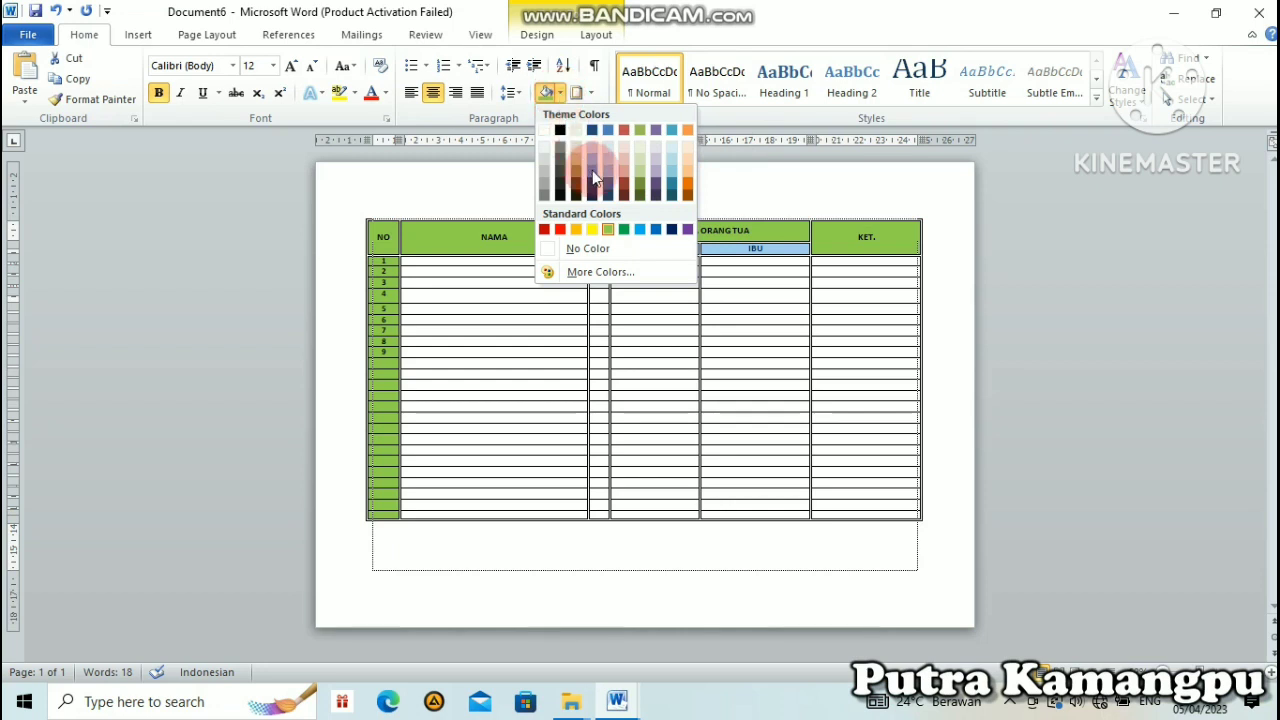
pyautogui.click(684, 174)
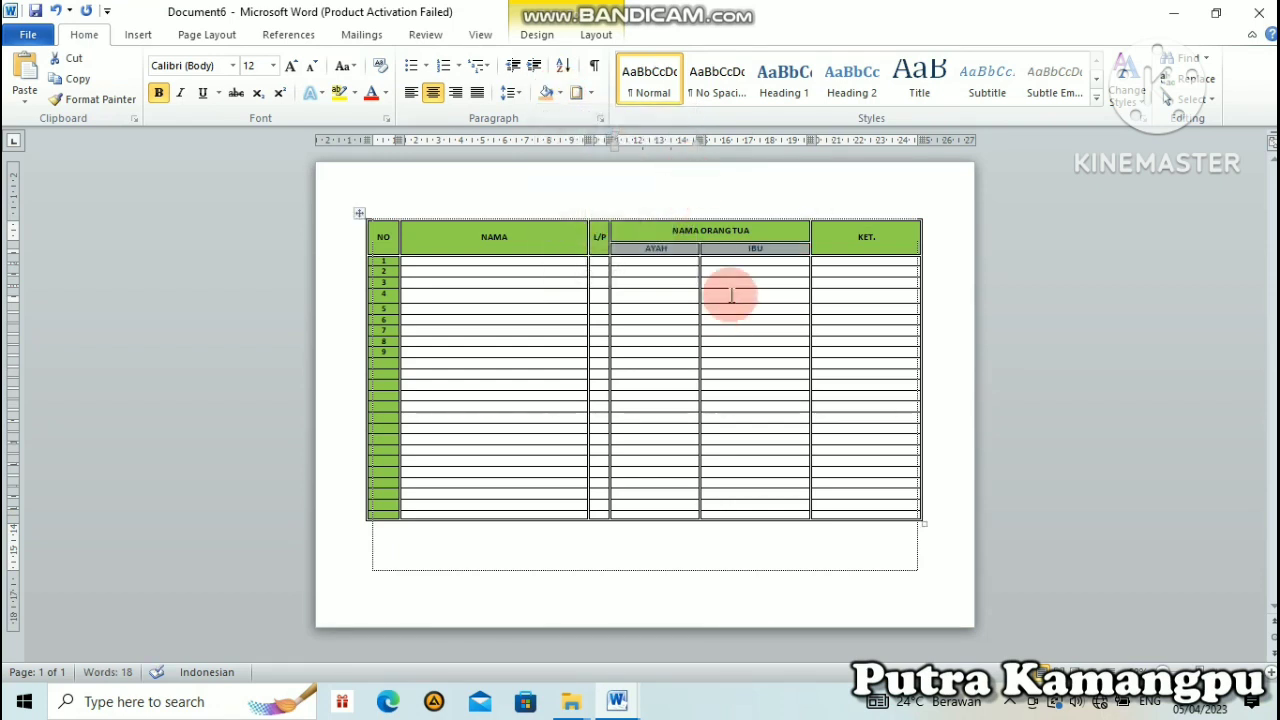
pyautogui.click(738, 262)
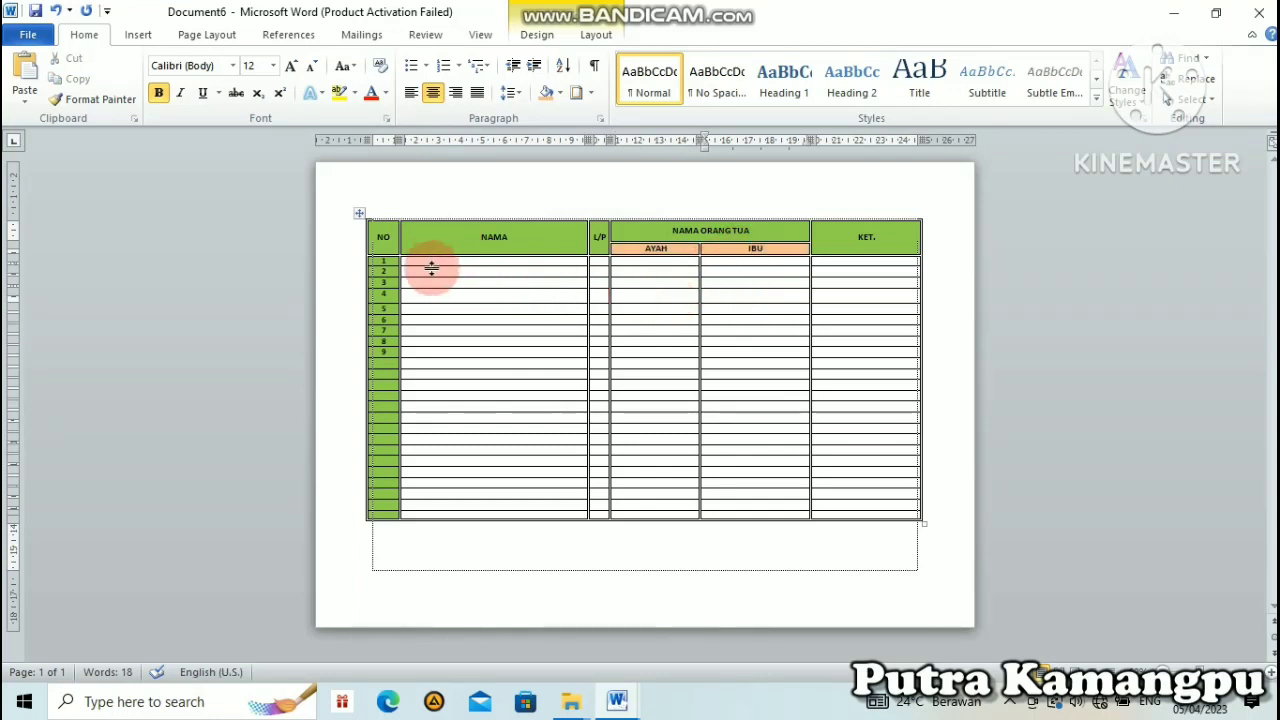
# Shade the NAMA column cells below the heading with light red, Lighter 60%
pyautogui.moveTo(430, 263); pyautogui.dragTo(500, 490)
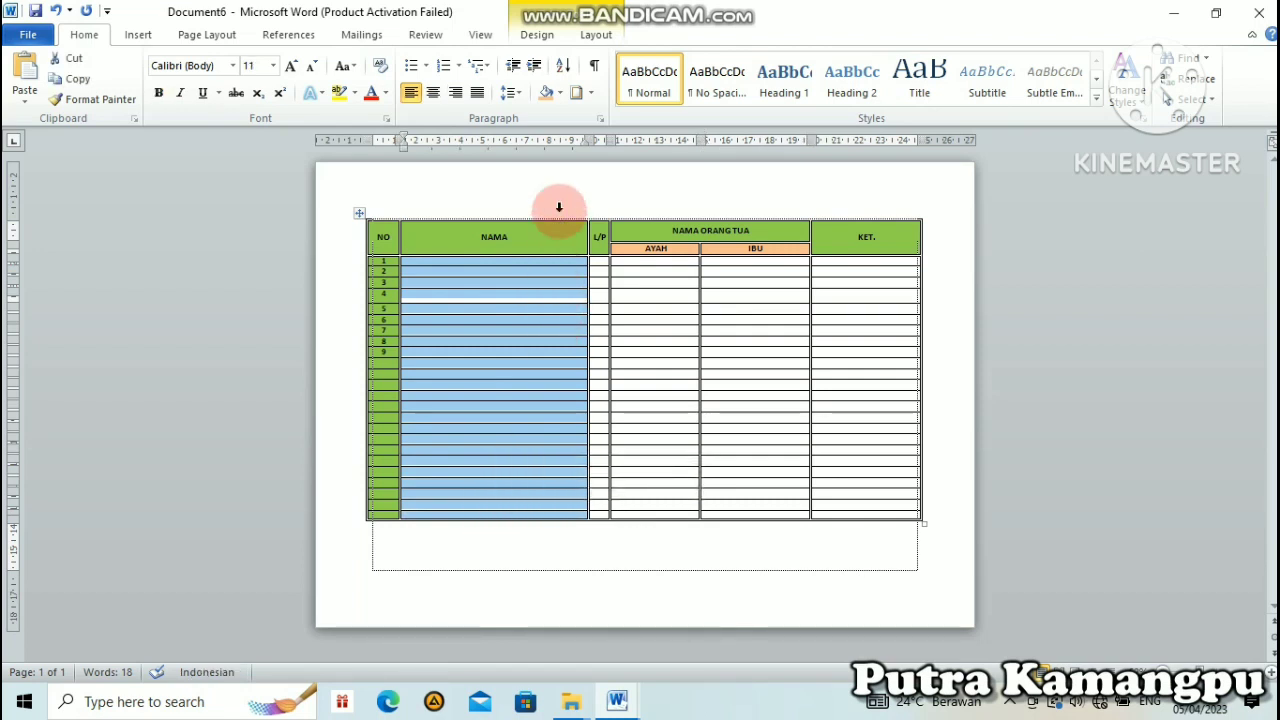
pyautogui.click(559, 93)
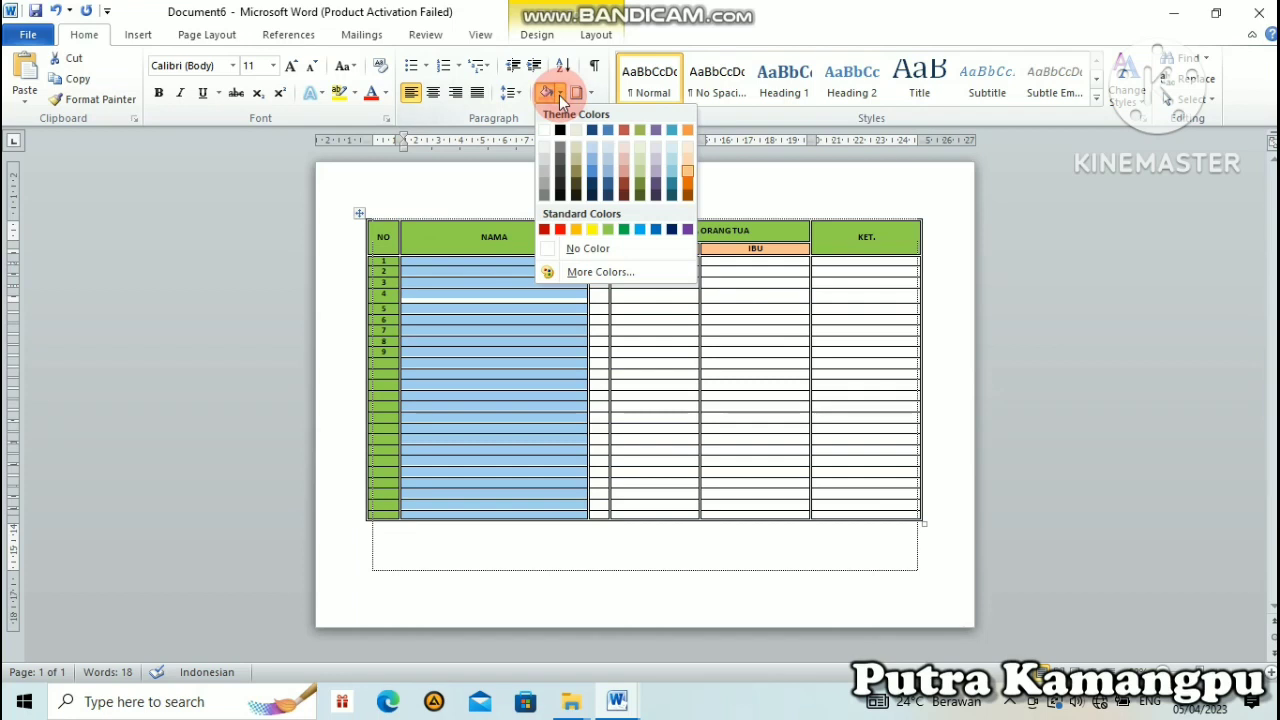
pyautogui.click(624, 157)
pyautogui.click(619, 320)
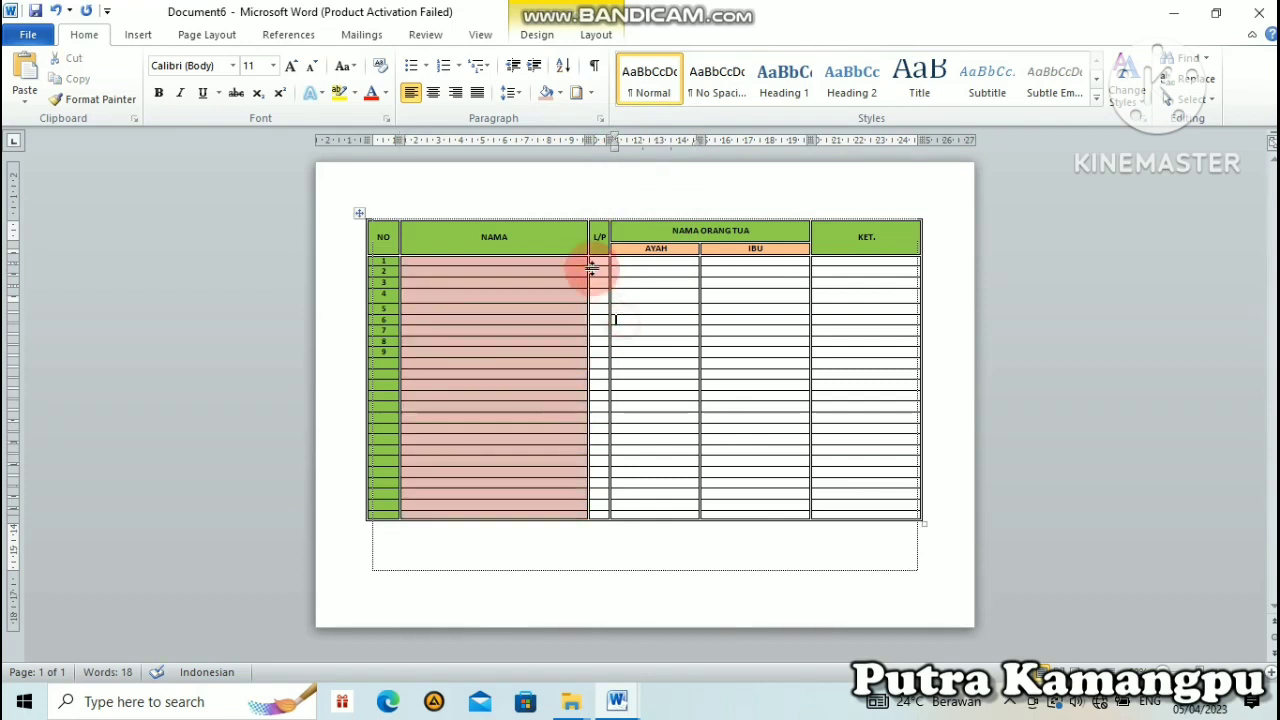
# Shade the L/P column cells below the heading with light purple, Lighter 60%
pyautogui.moveTo(597, 261); pyautogui.dragTo(597, 506)
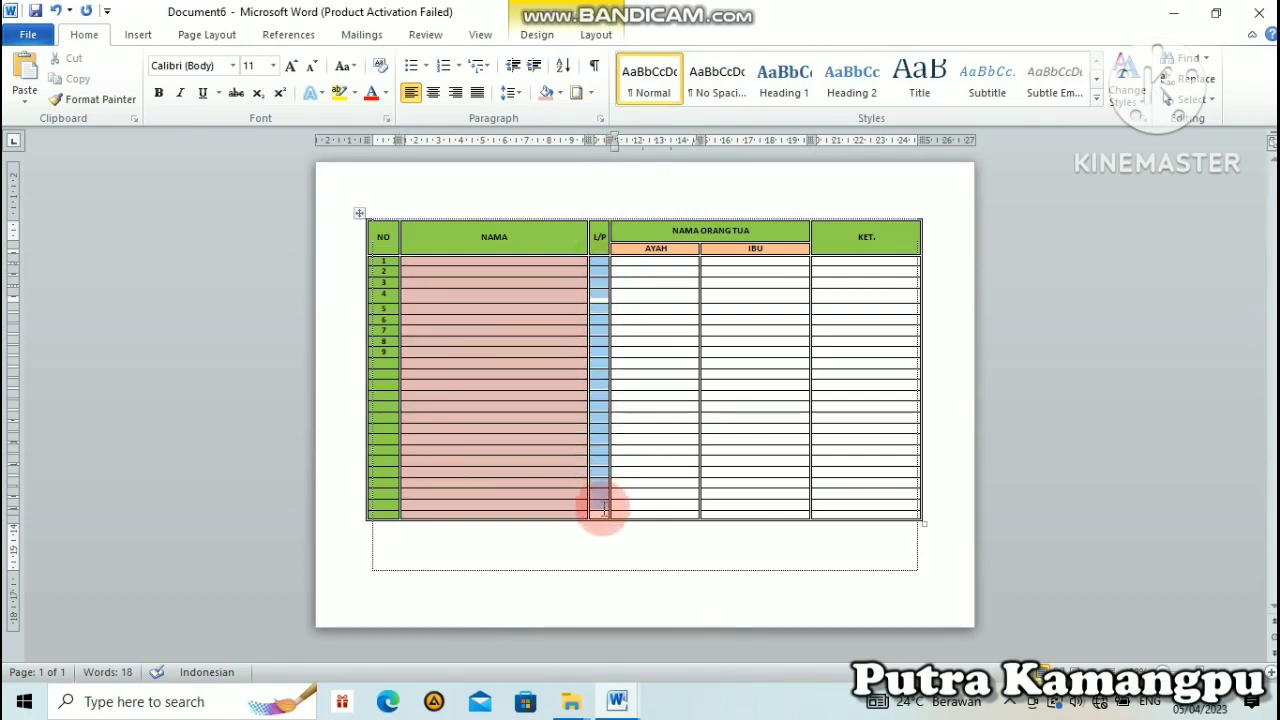
pyautogui.click(561, 93)
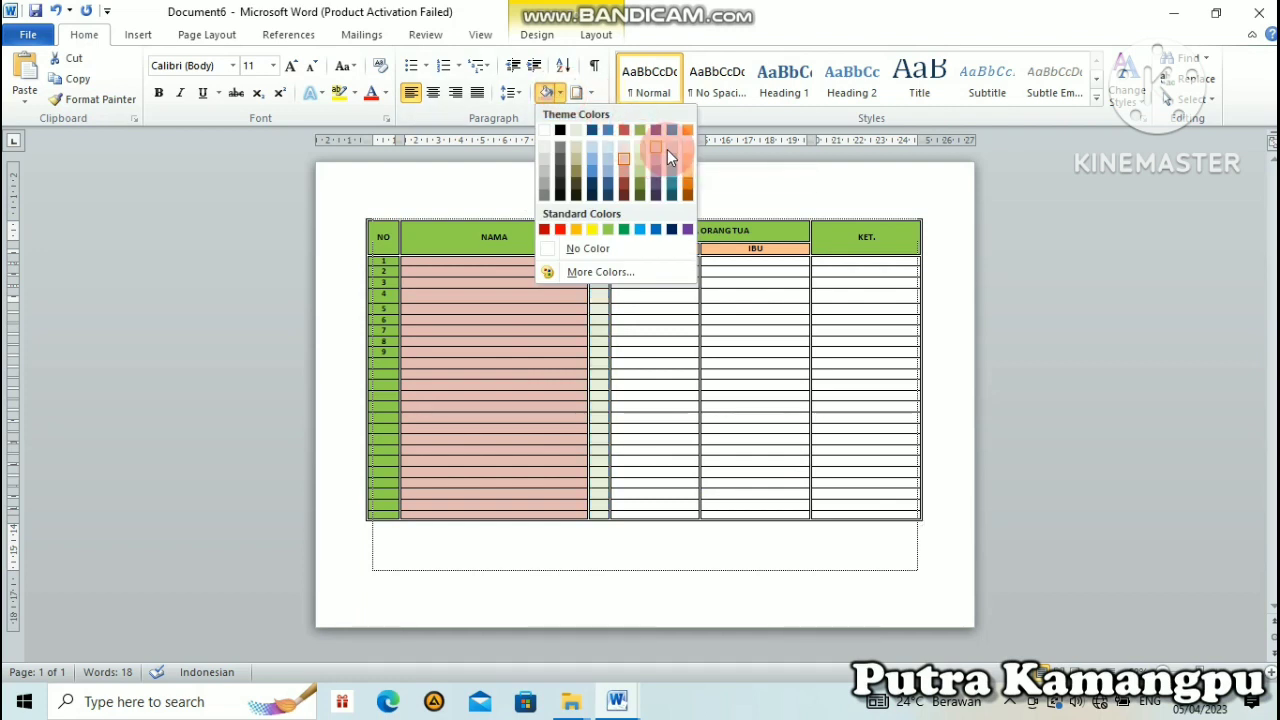
pyautogui.click(656, 149)
pyautogui.click(672, 280)
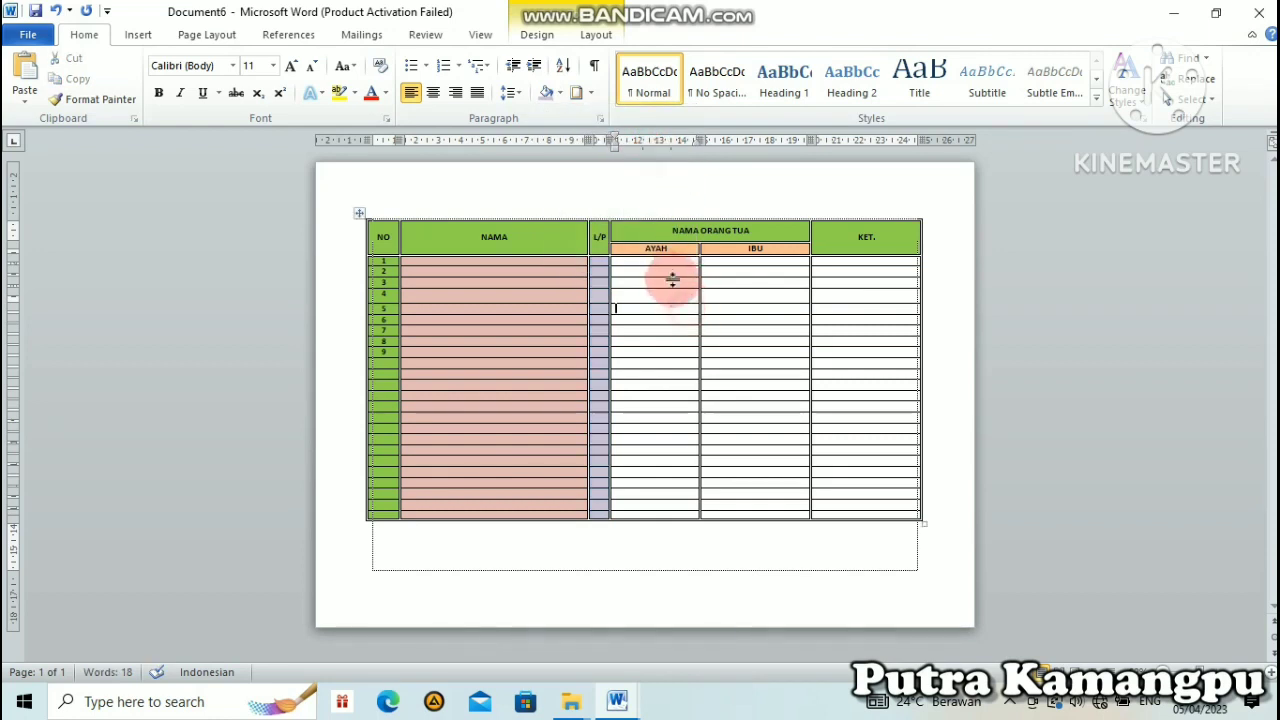
# Shade all cells below the AYAH and IBU subheadings with light aqua, Lighter 80%
pyautogui.moveTo(640, 262); pyautogui.dragTo(731, 512)
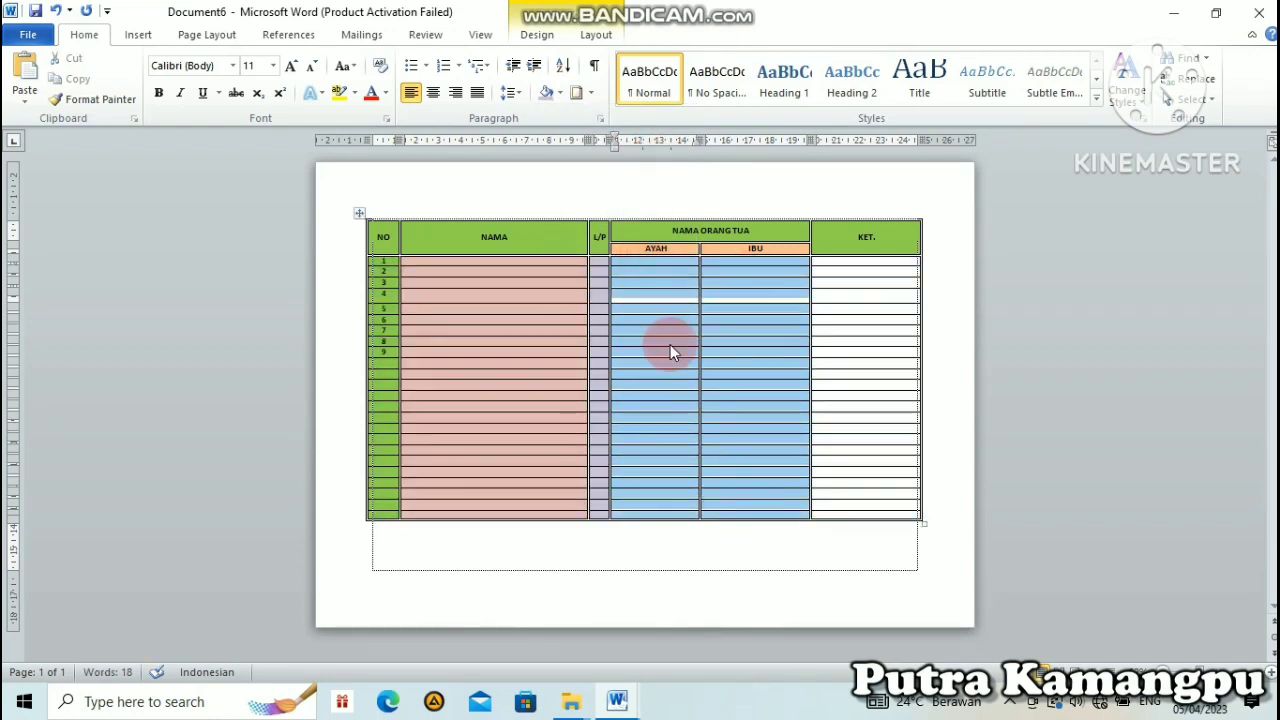
pyautogui.click(560, 92)
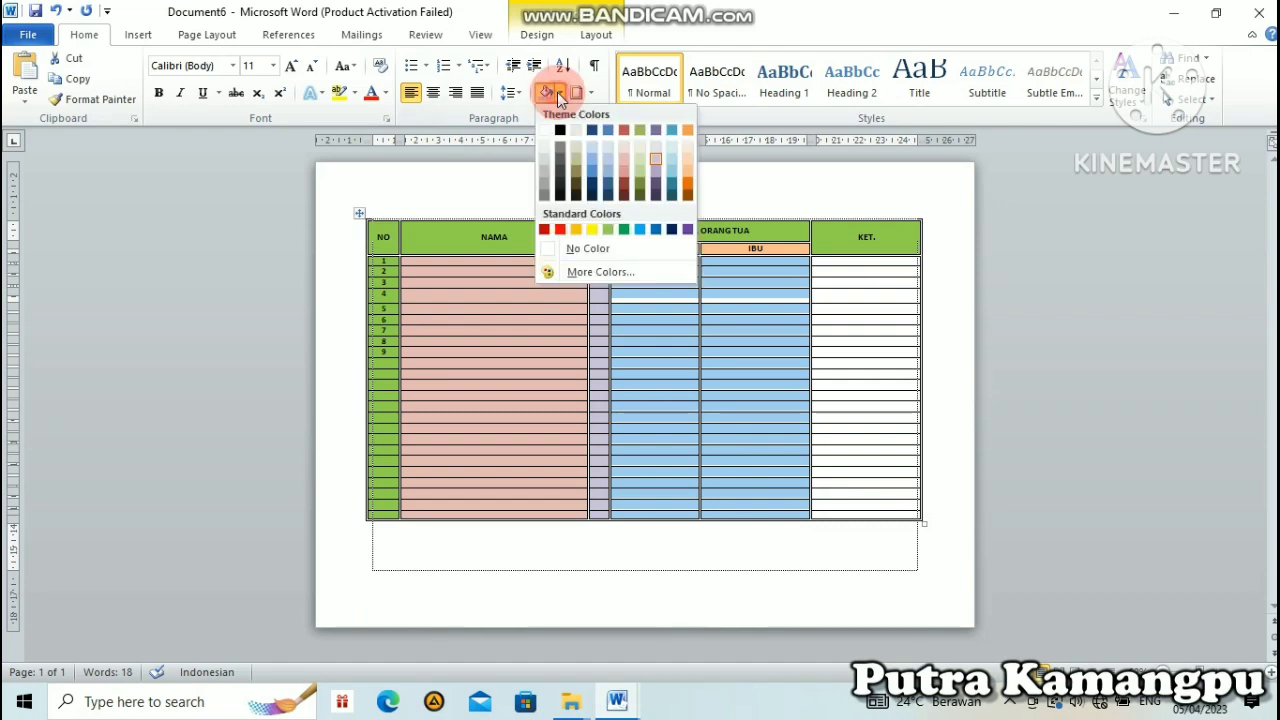
pyautogui.click(669, 152)
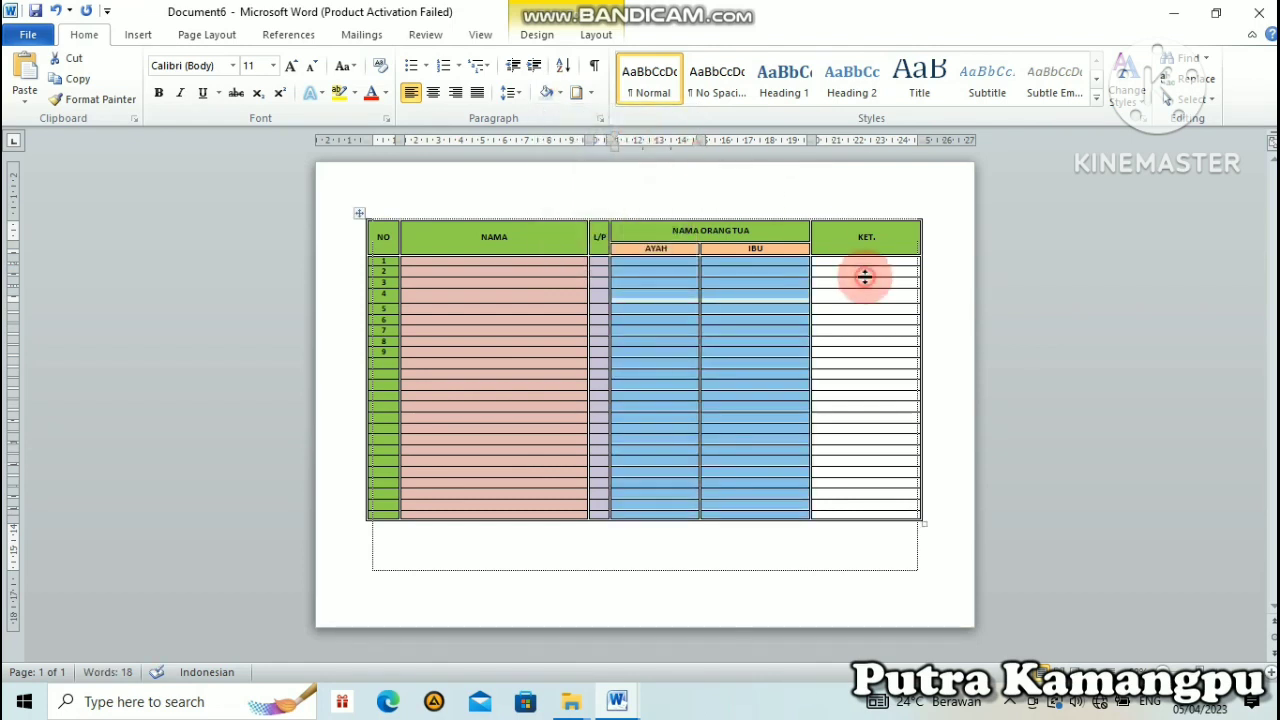
# Shade the KET. column cells below the heading with Orange, Accent 6, Lighter 60%
pyautogui.moveTo(834, 263); pyautogui.dragTo(846, 514)
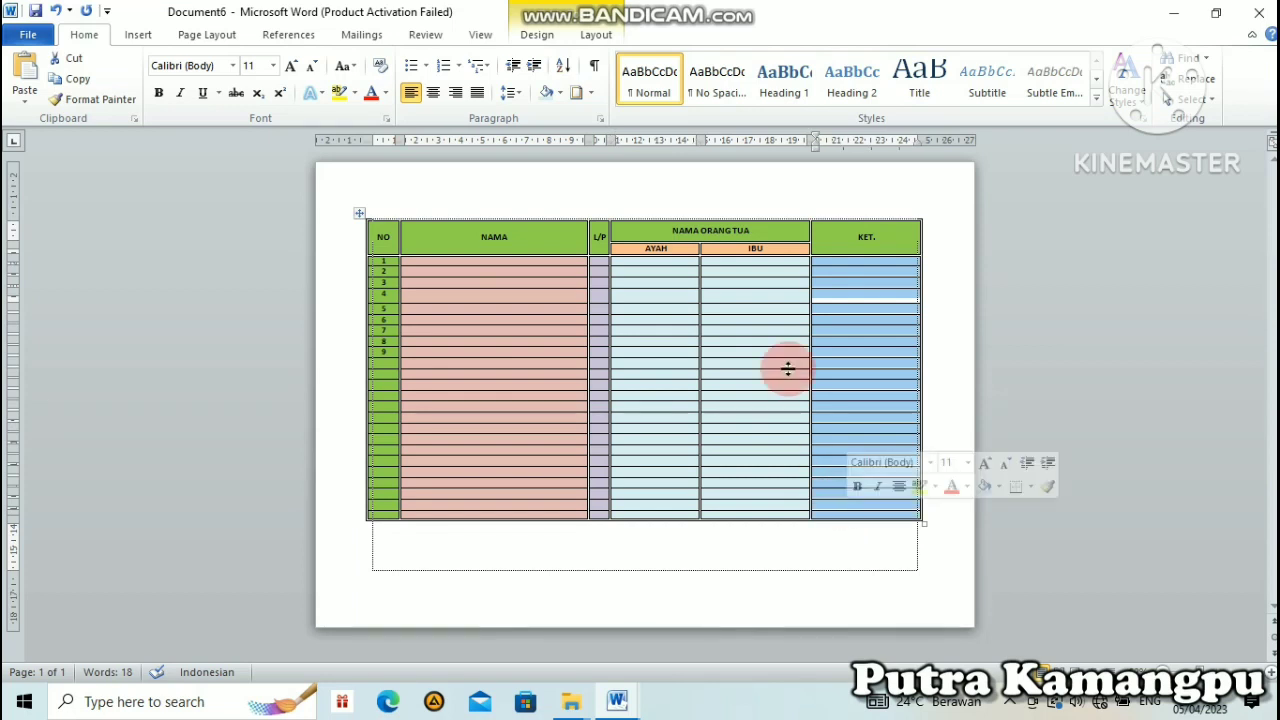
pyautogui.click(593, 95)
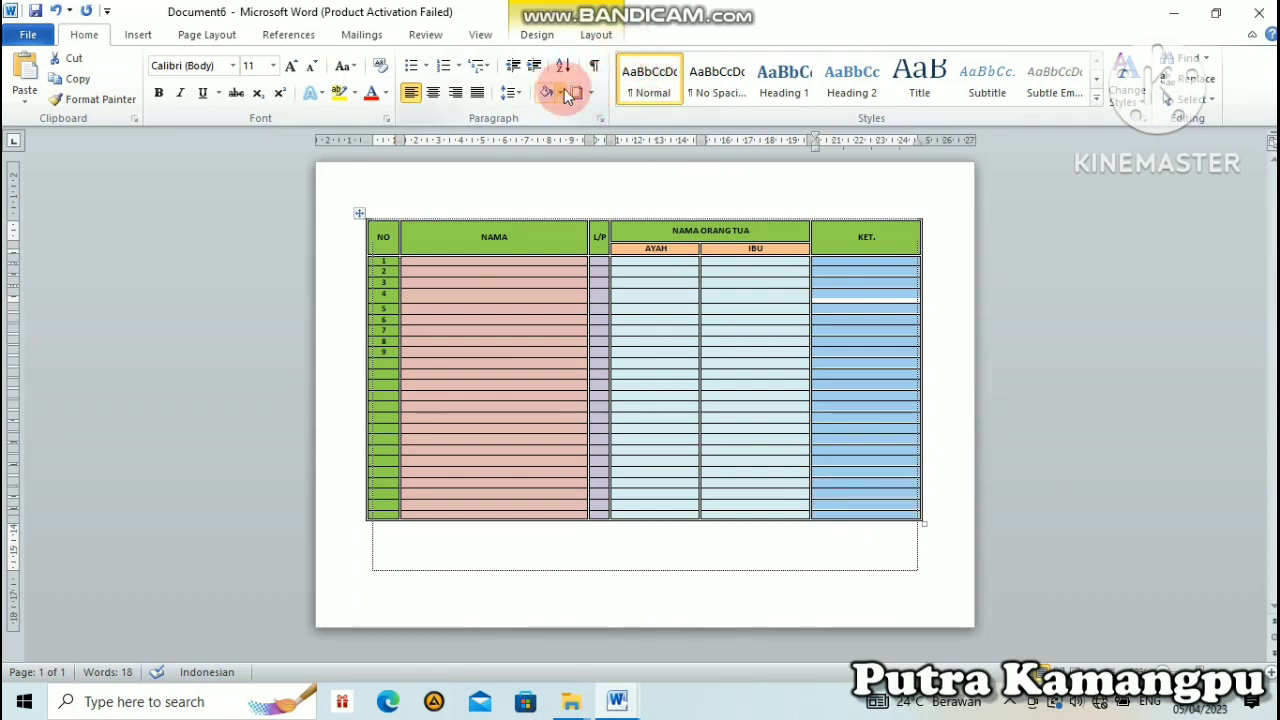
pyautogui.click(560, 92)
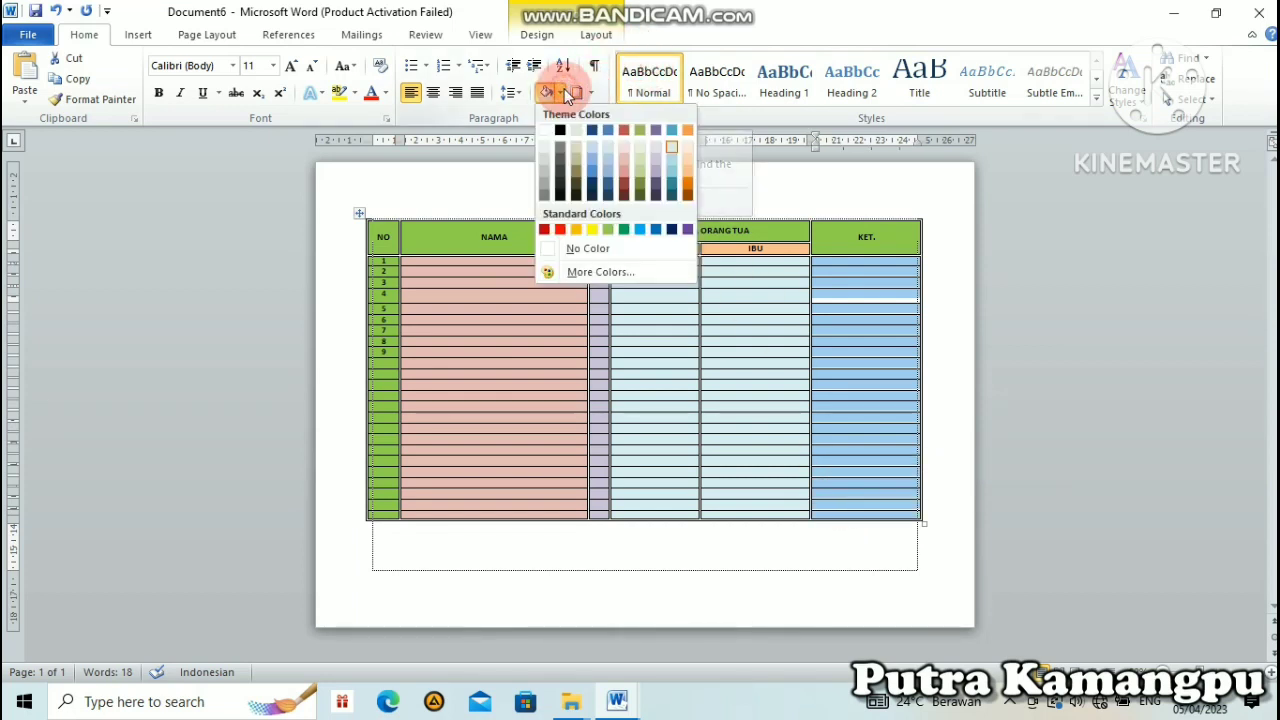
pyautogui.click(688, 157)
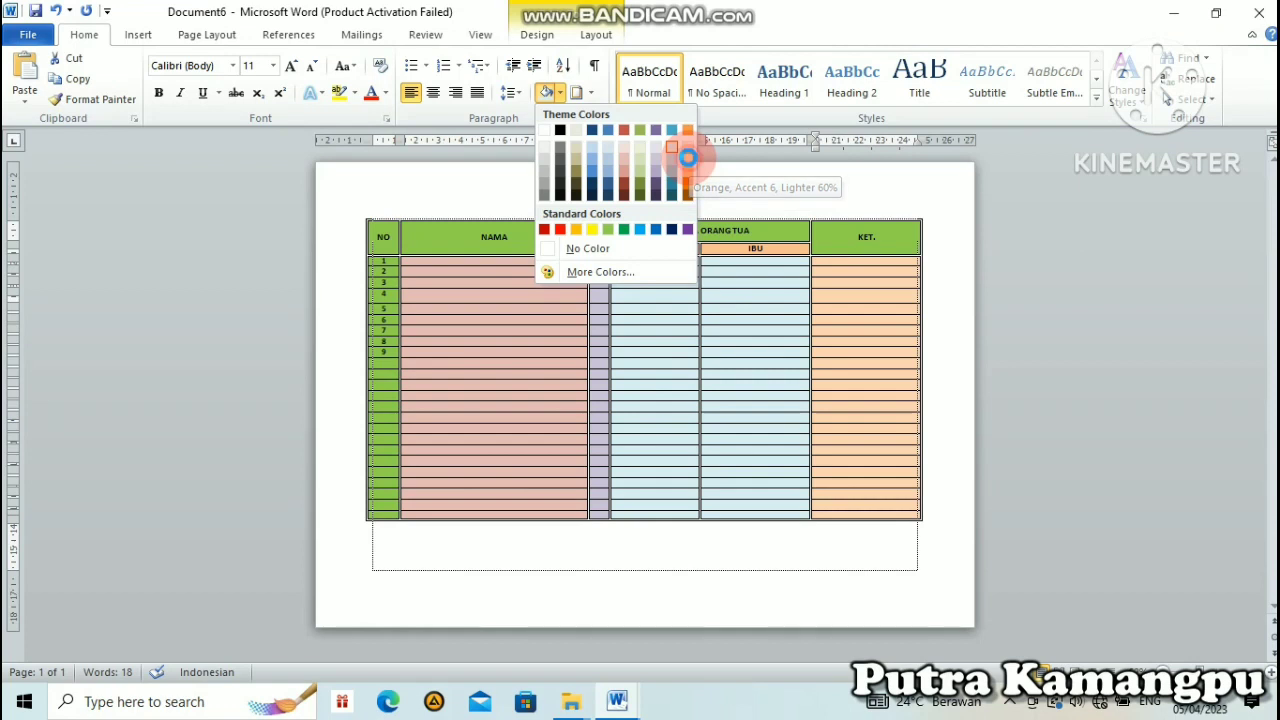
pyautogui.click(737, 308)
pyautogui.click(727, 375)
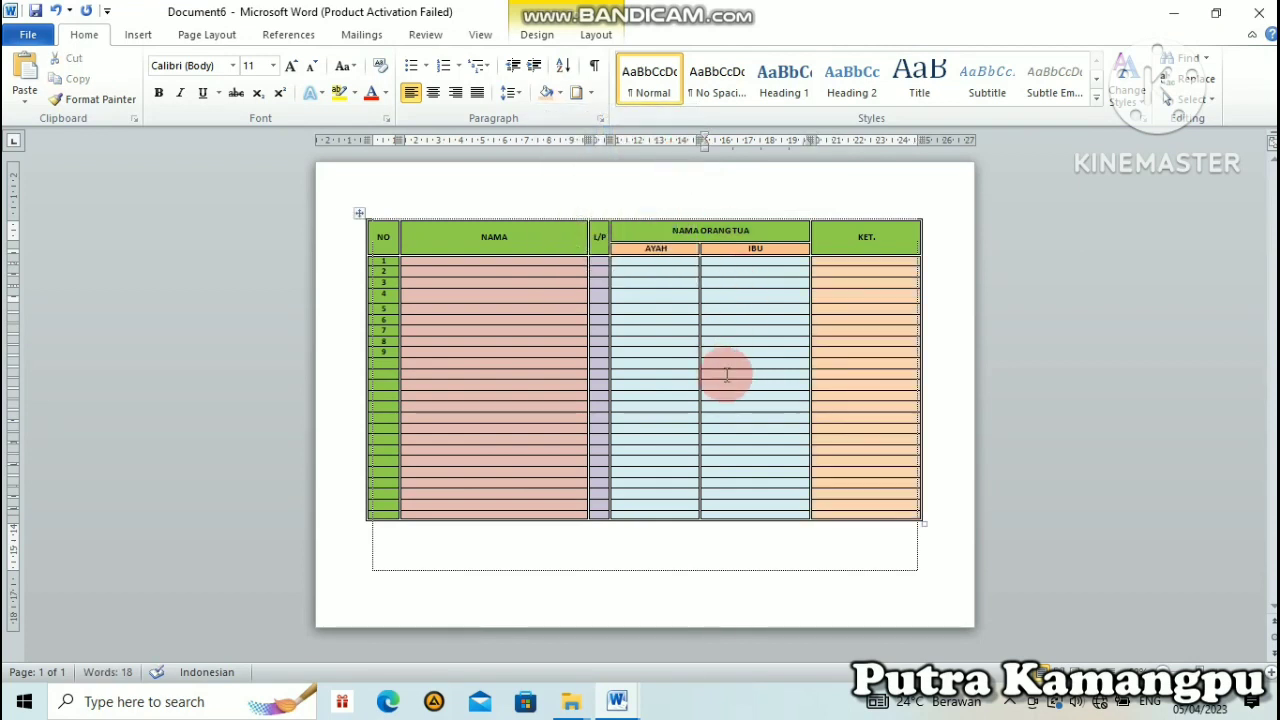